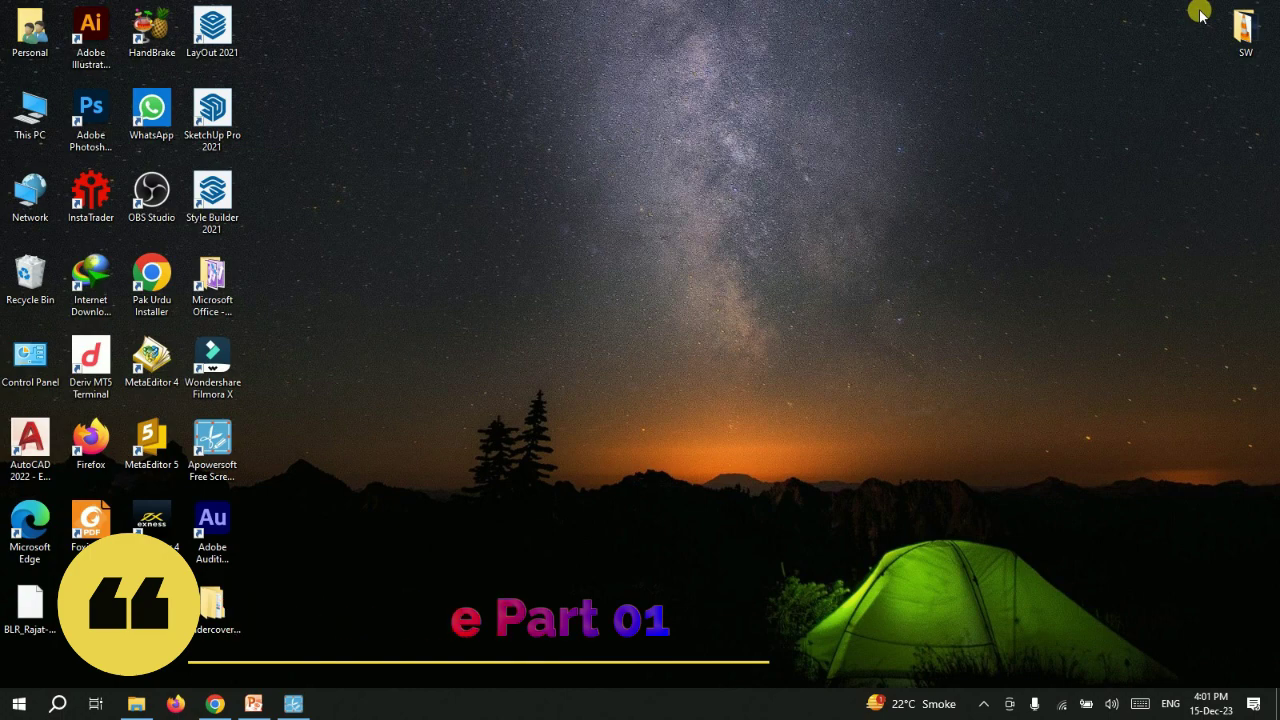
- Show the wireless-mouse-keyboard.jpg photo and place the Photos taskbar icon directly after the PowerPoint icon
left_click(255, 706)
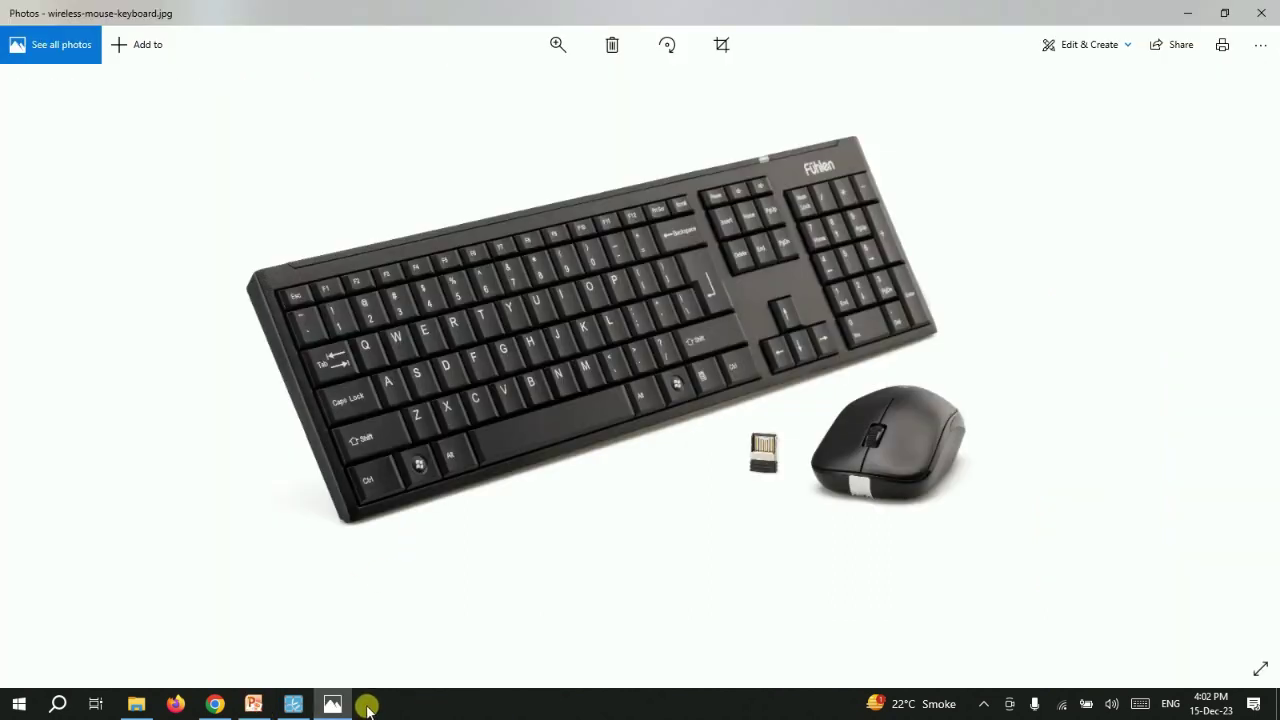
left_click_drag(367, 708, 333, 709)
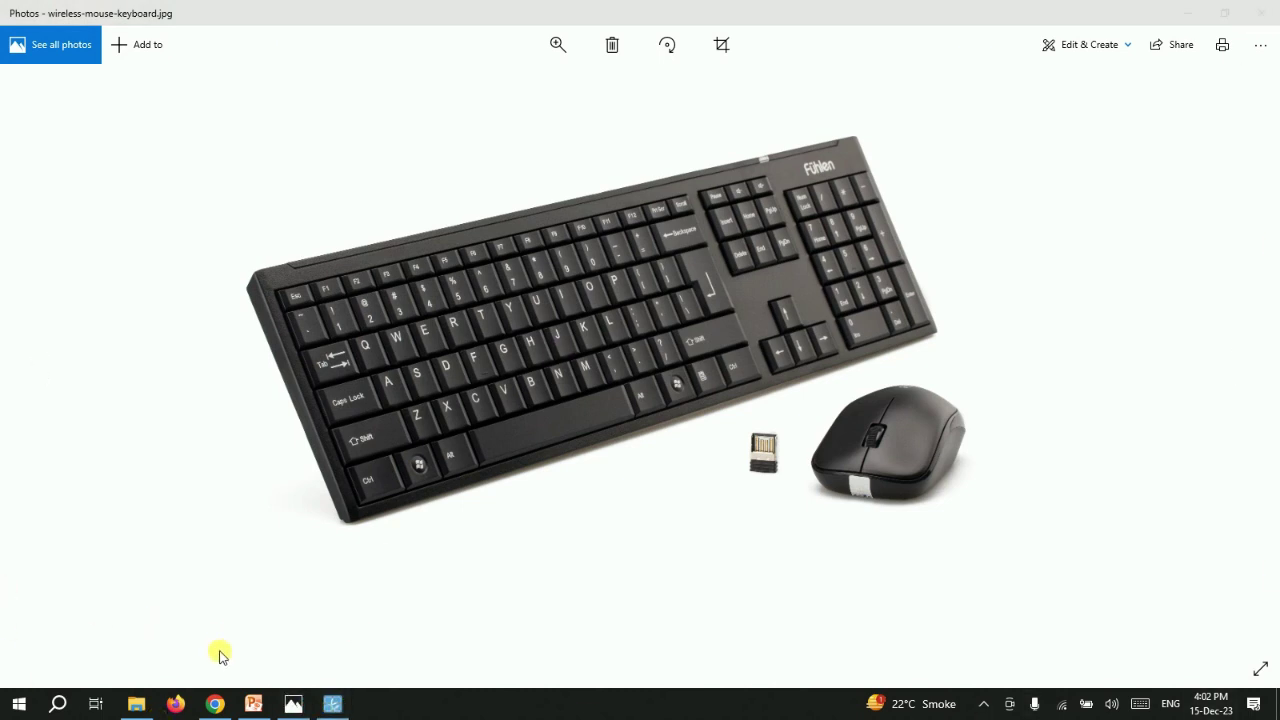
mouse_move(306, 709)
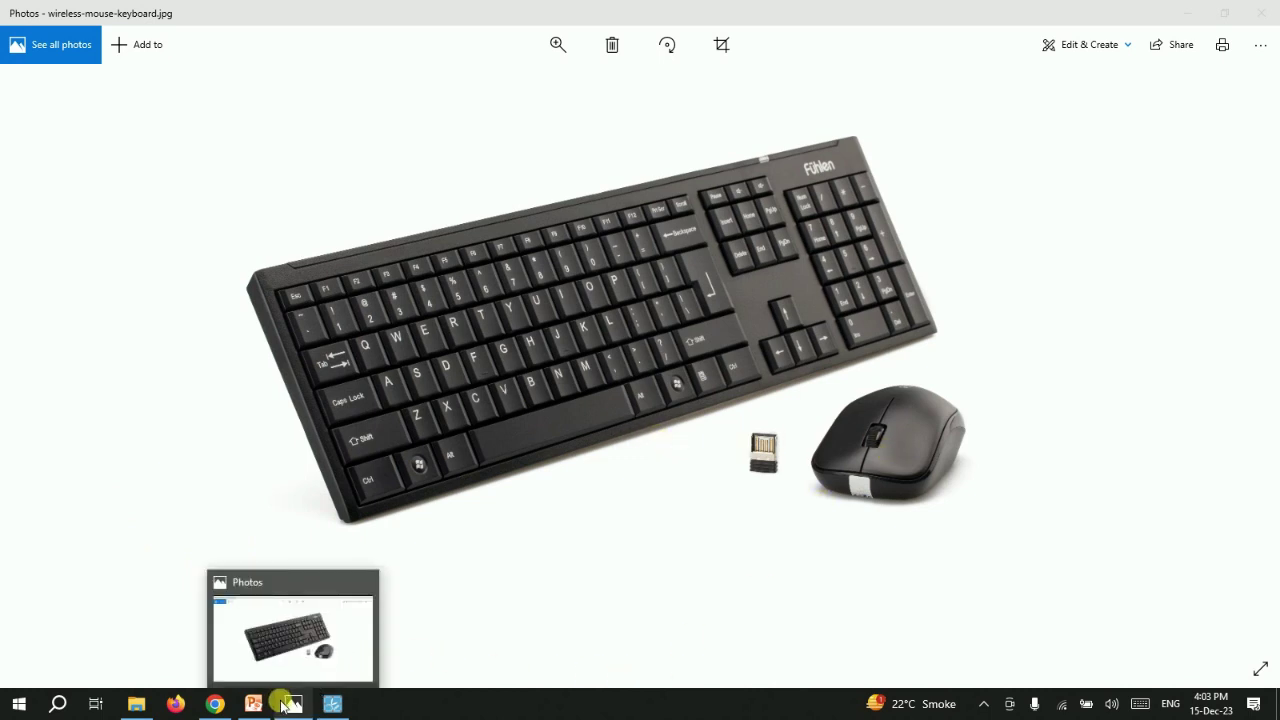
- Point red annotation arrows at the pictured mouse's scroll wheel and its two buttons, erasing them after each explanation
left_click_drag(831, 552, 870, 456)
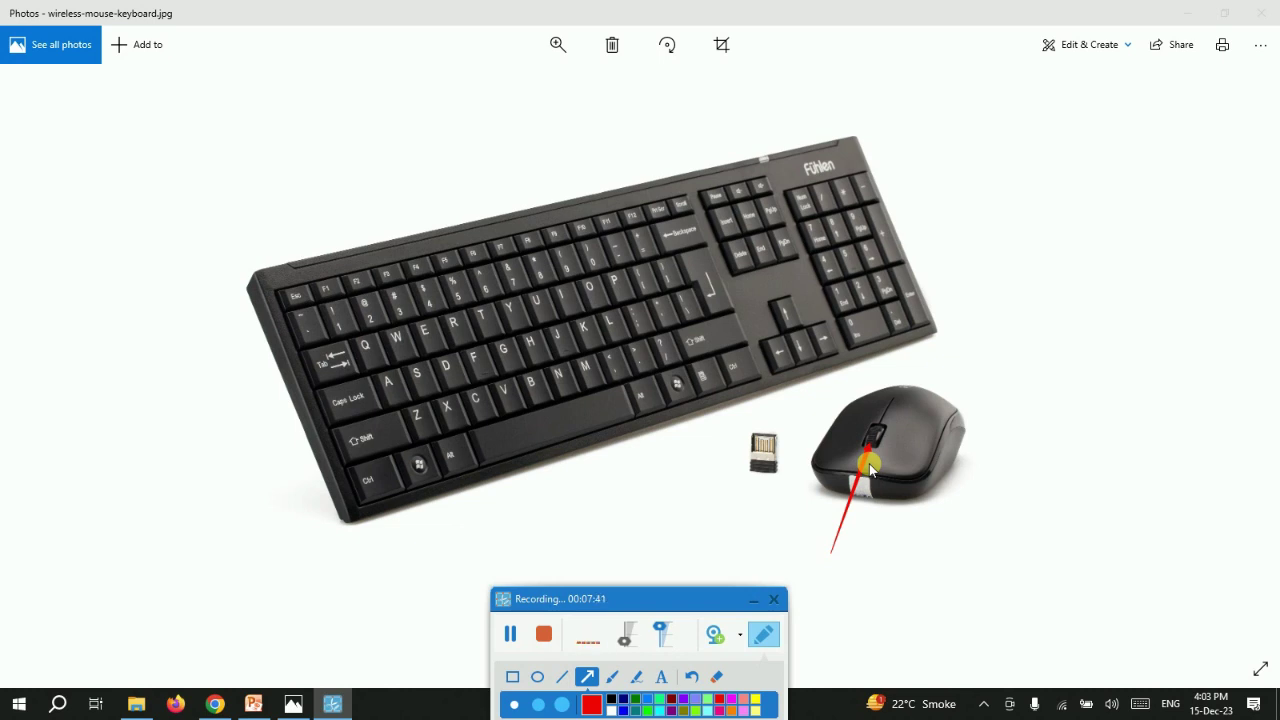
left_click(716, 676)
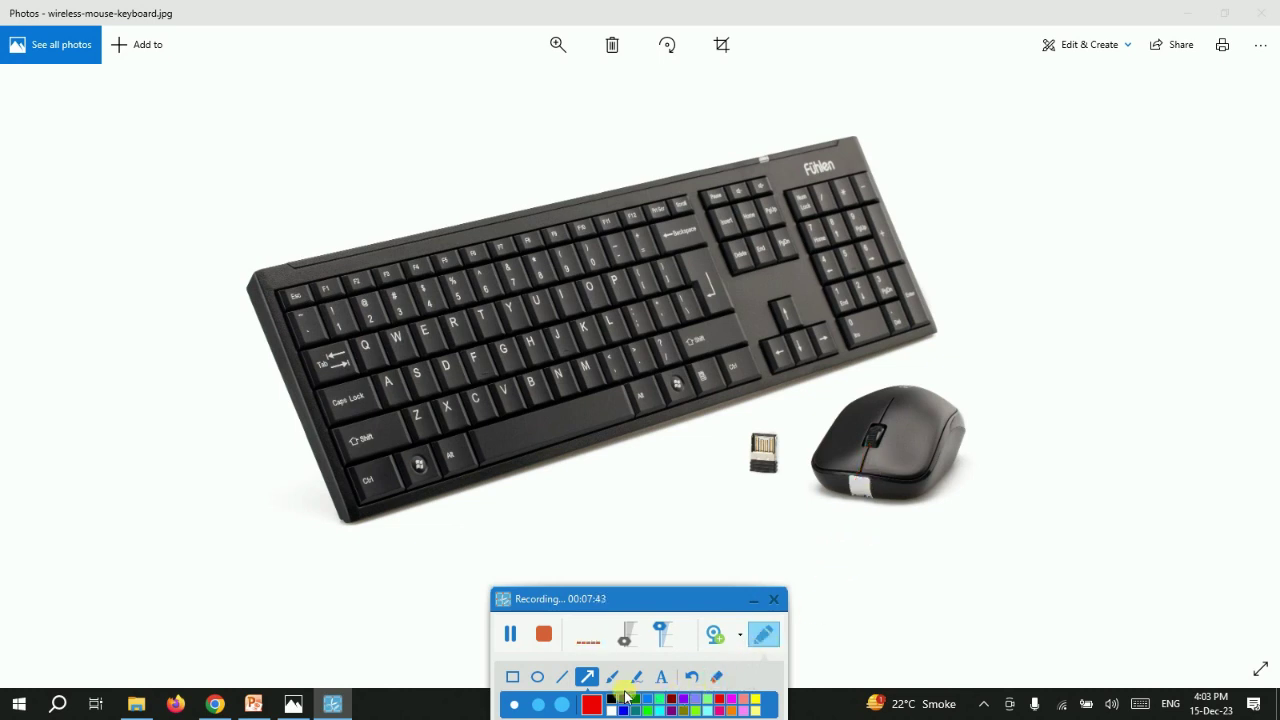
left_click_drag(727, 517, 832, 440)
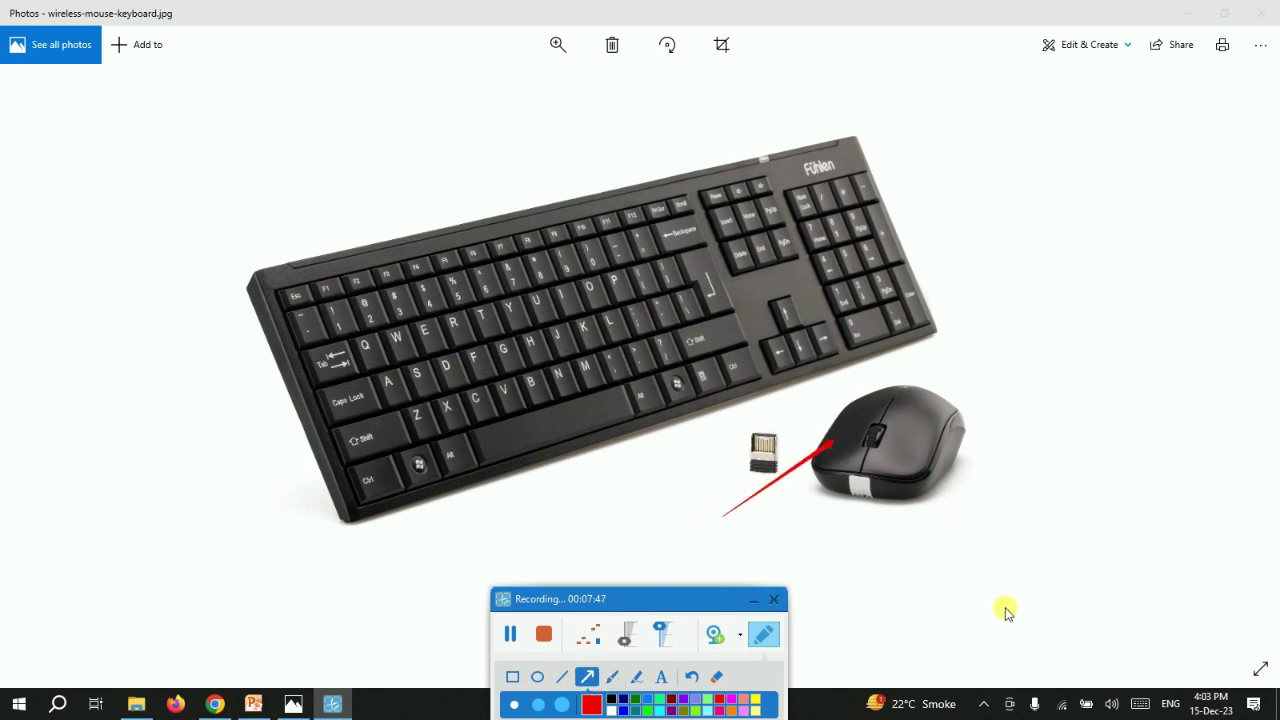
left_click_drag(1005, 607, 909, 458)
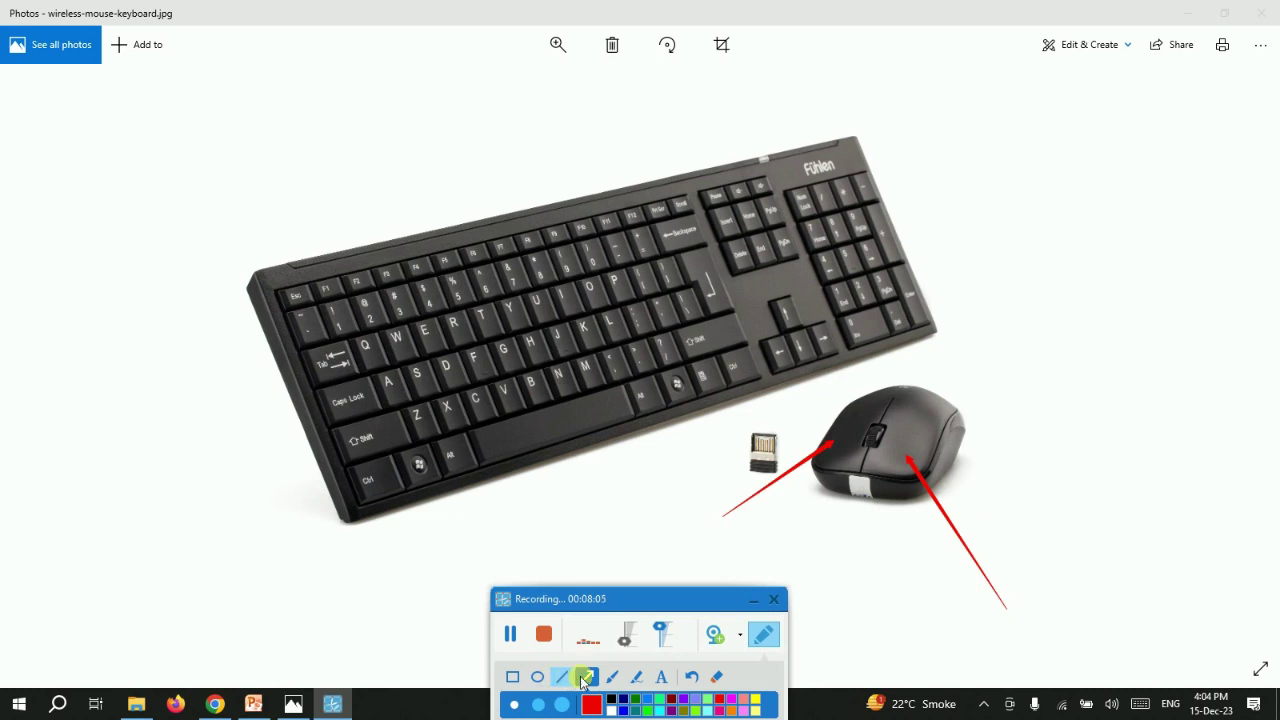
left_click(709, 683)
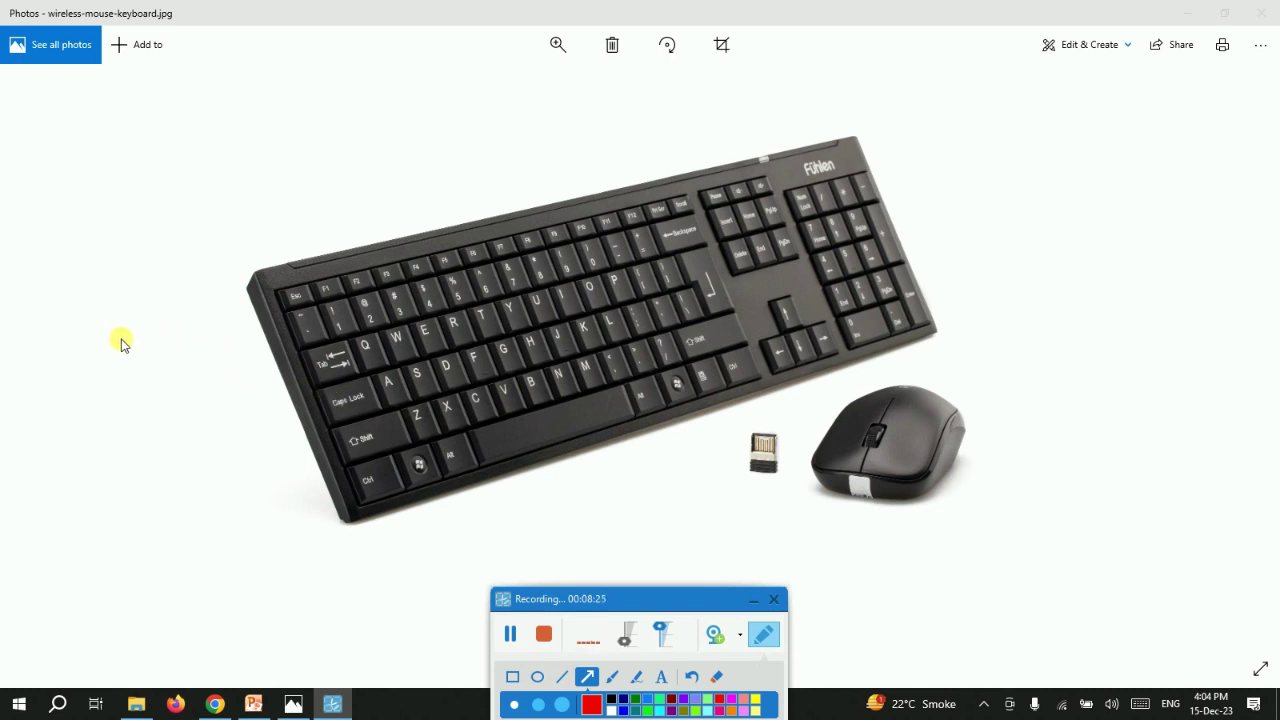
- Draw red arrows to the pictured Esc key, number row, letter rows, numeric keypad, navigation keys and arrow keys
mouse_move(122, 339)
left_mouse_down()
mouse_move(214, 323)
mouse_move(254, 293)
mouse_move(309, 298)
left_mouse_up()
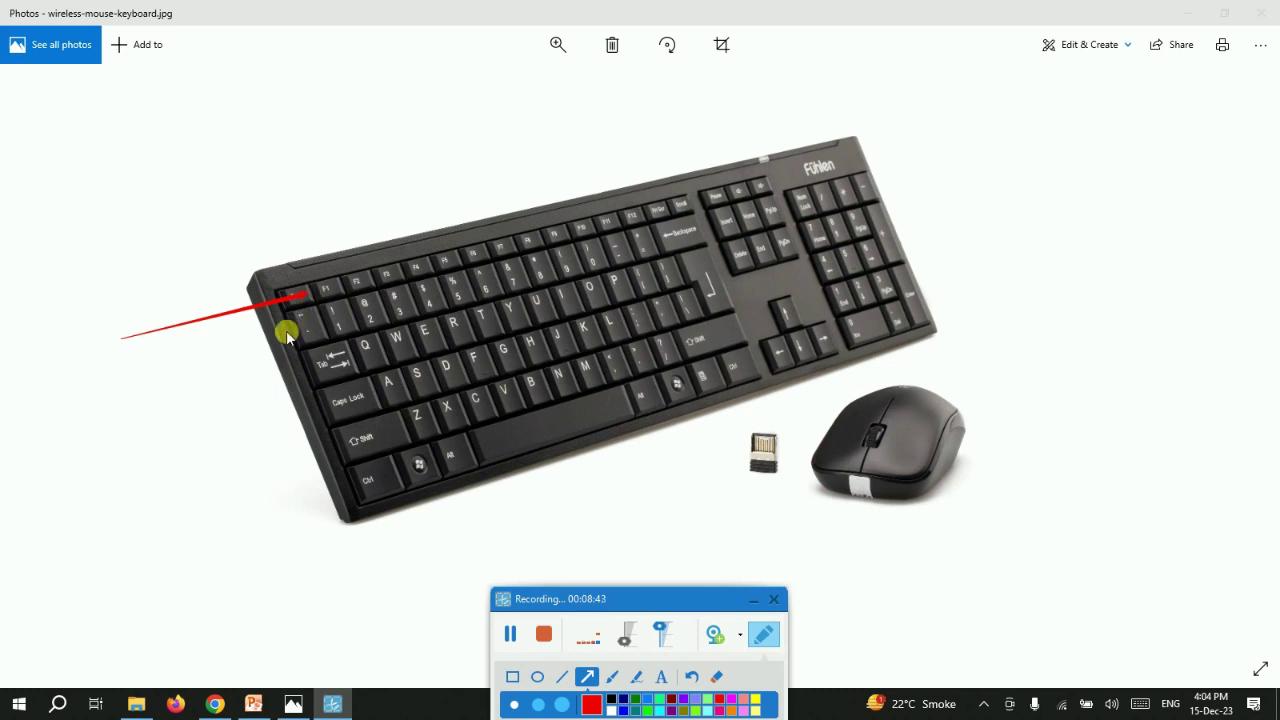
left_click_drag(133, 375, 313, 333)
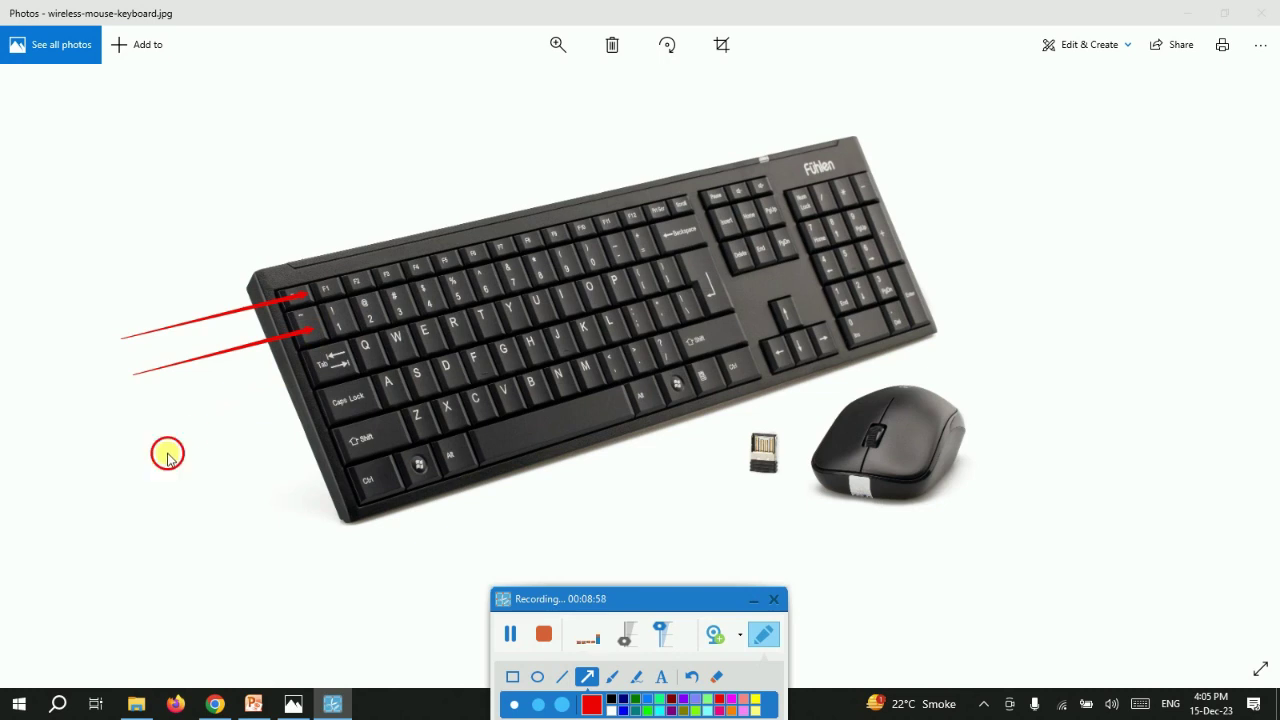
mouse_move(168, 455)
left_mouse_down()
mouse_move(271, 449)
mouse_move(343, 387)
mouse_move(379, 388)
left_mouse_up()
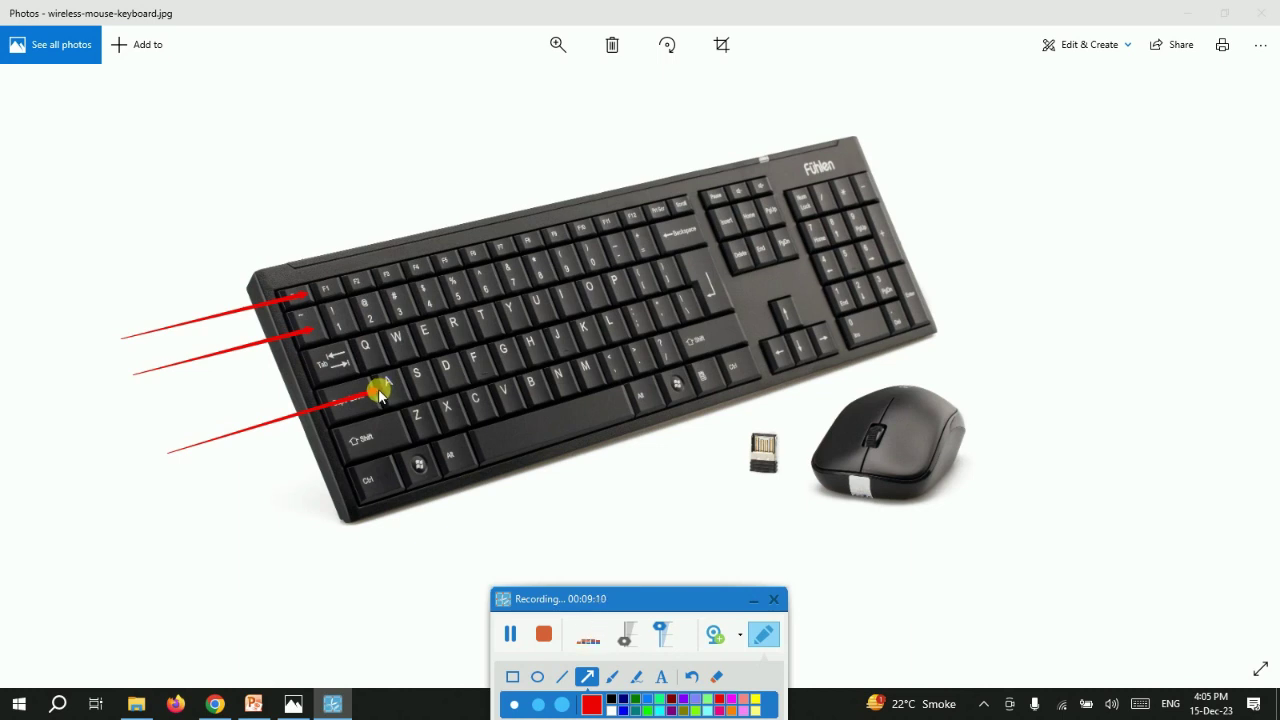
left_click_drag(1093, 156, 873, 218)
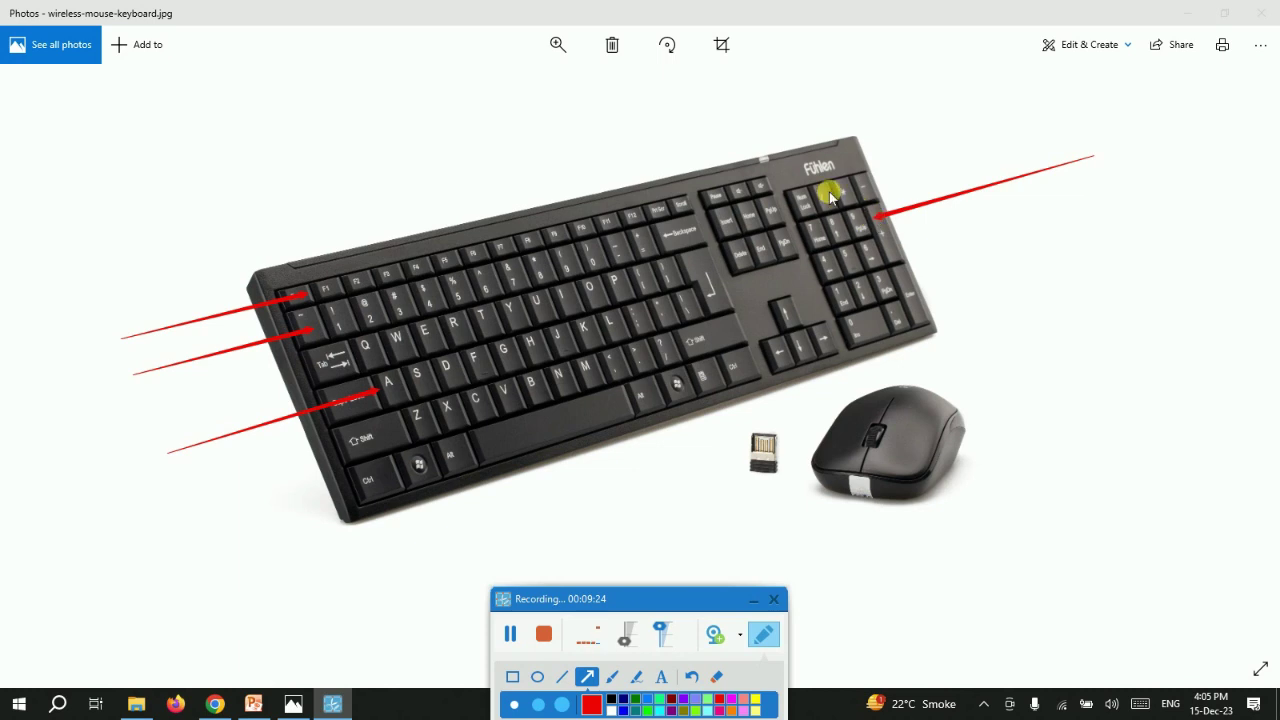
left_click_drag(708, 95, 732, 178)
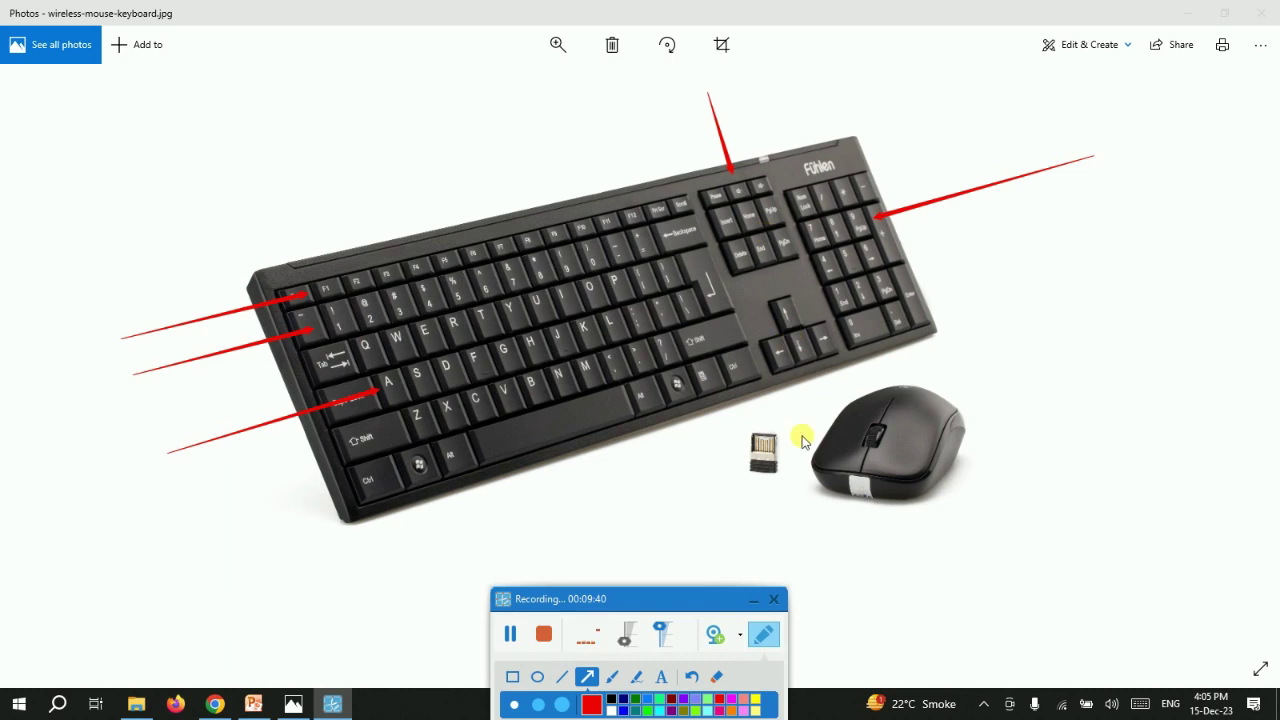
mouse_move(846, 551)
left_mouse_down()
mouse_move(829, 414)
mouse_move(810, 380)
left_mouse_up()
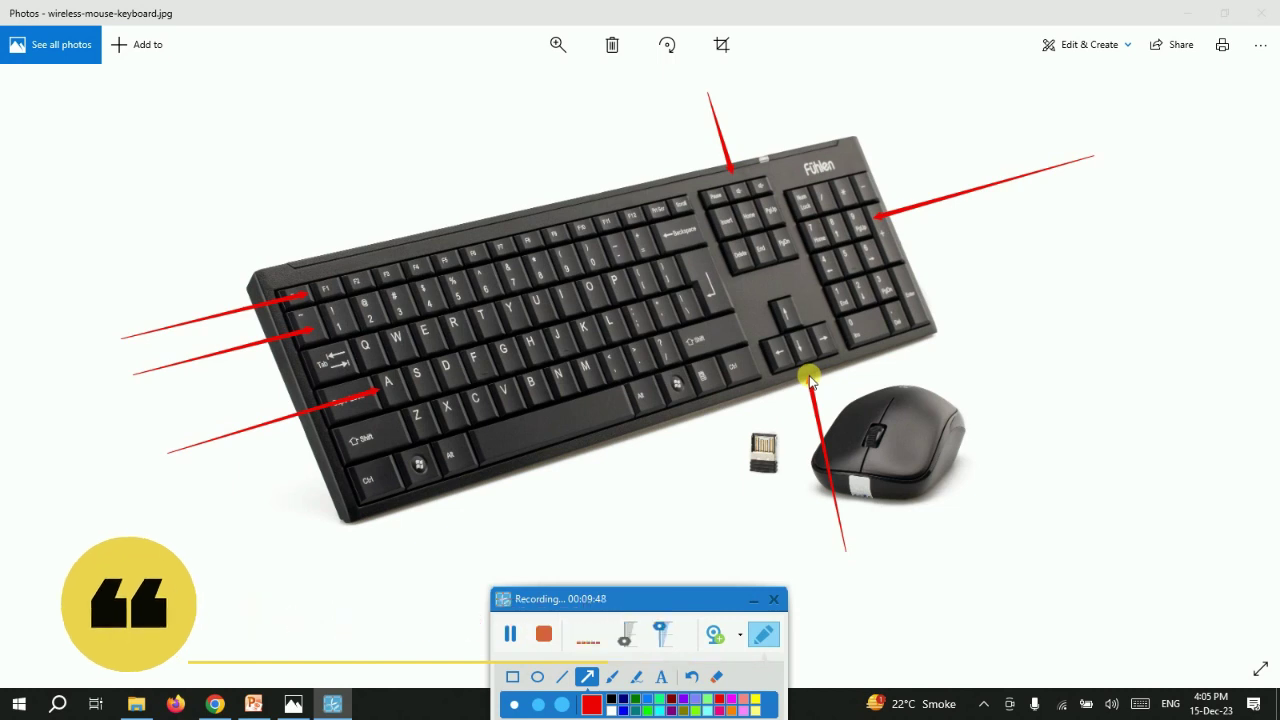
- Mark the pictured Ctrl, Alt, space bar, Windows and Shift keys with red arrows, and erase all annotations
left_click_drag(386, 640, 372, 497)
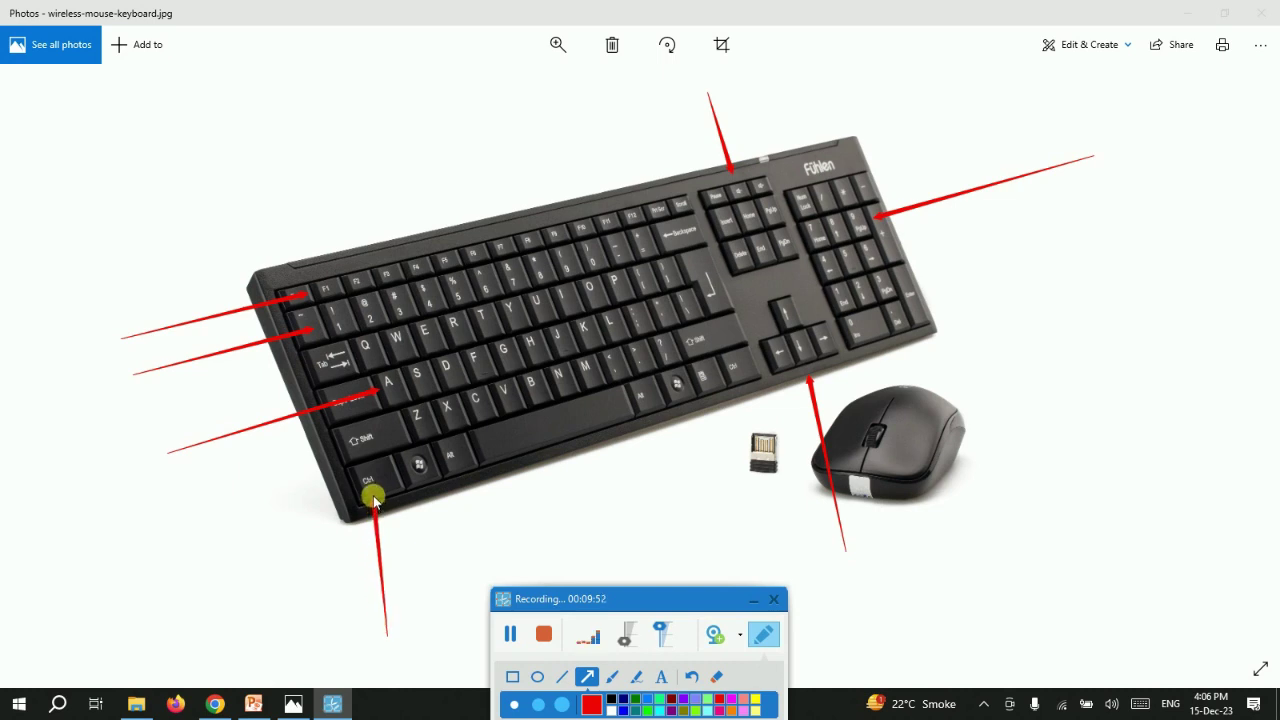
left_click_drag(486, 580, 463, 464)
left_click_drag(609, 560, 574, 438)
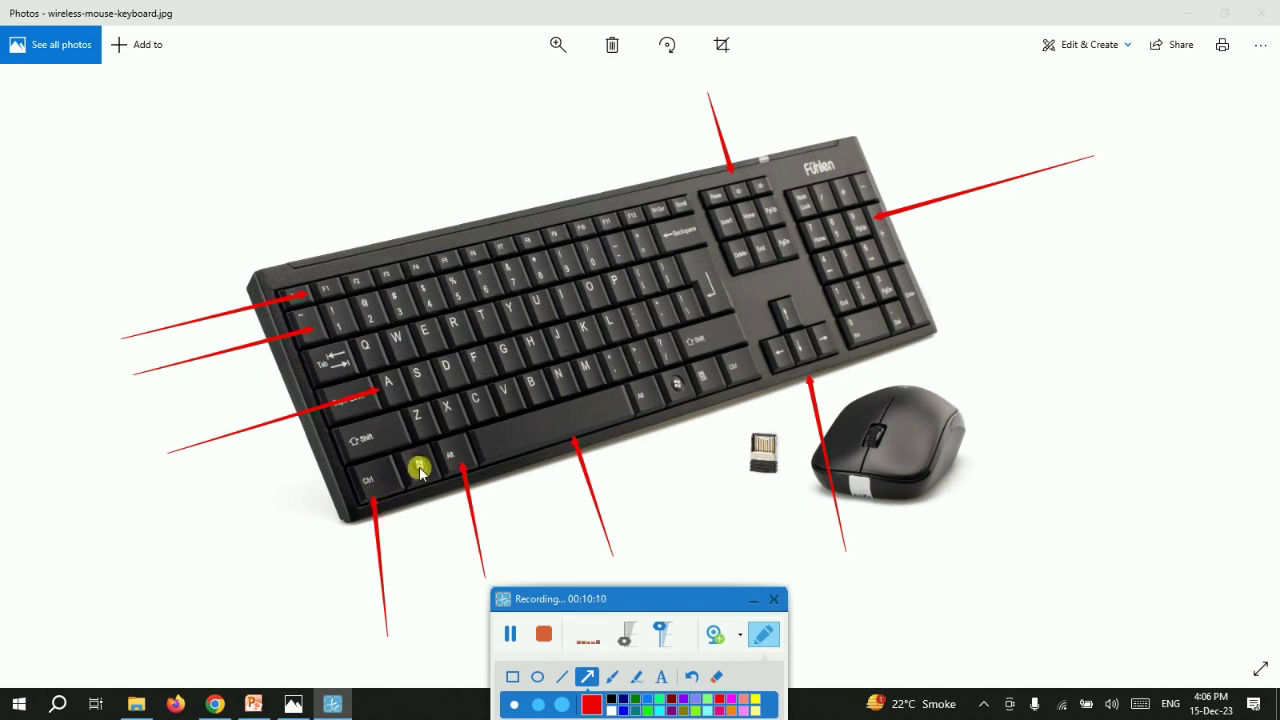
left_click_drag(440, 582, 423, 477)
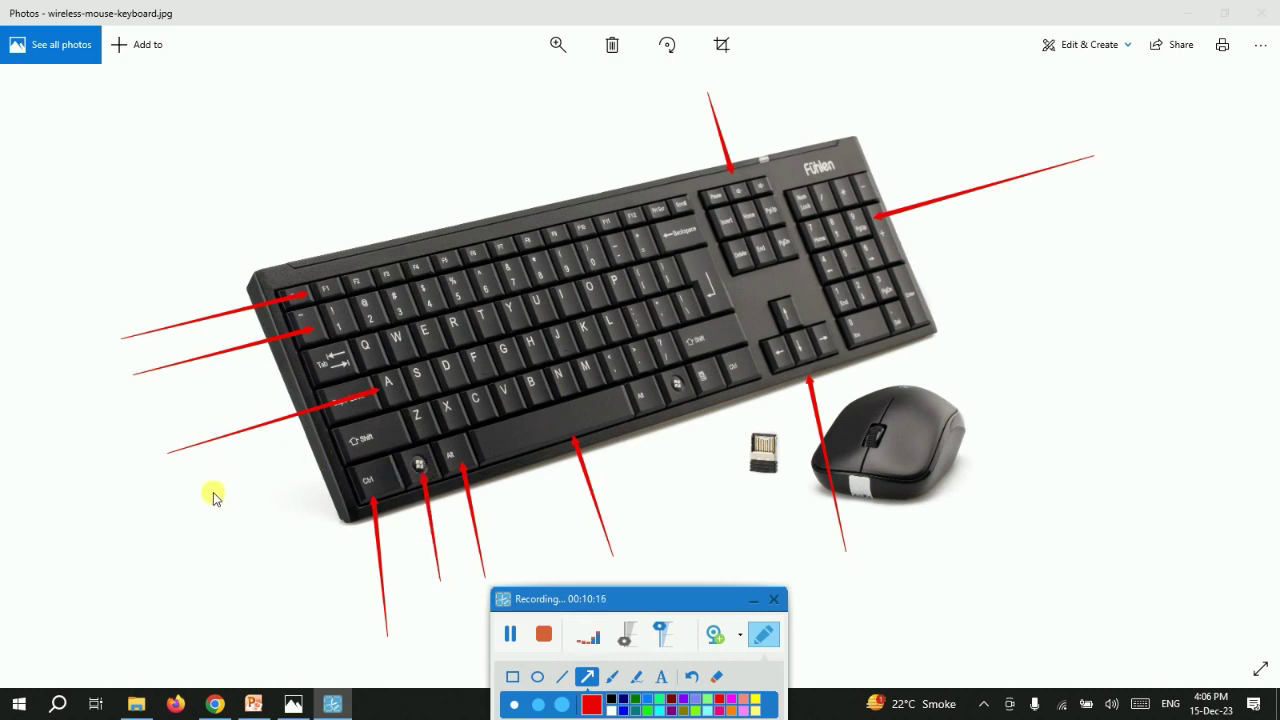
left_click_drag(214, 494, 347, 452)
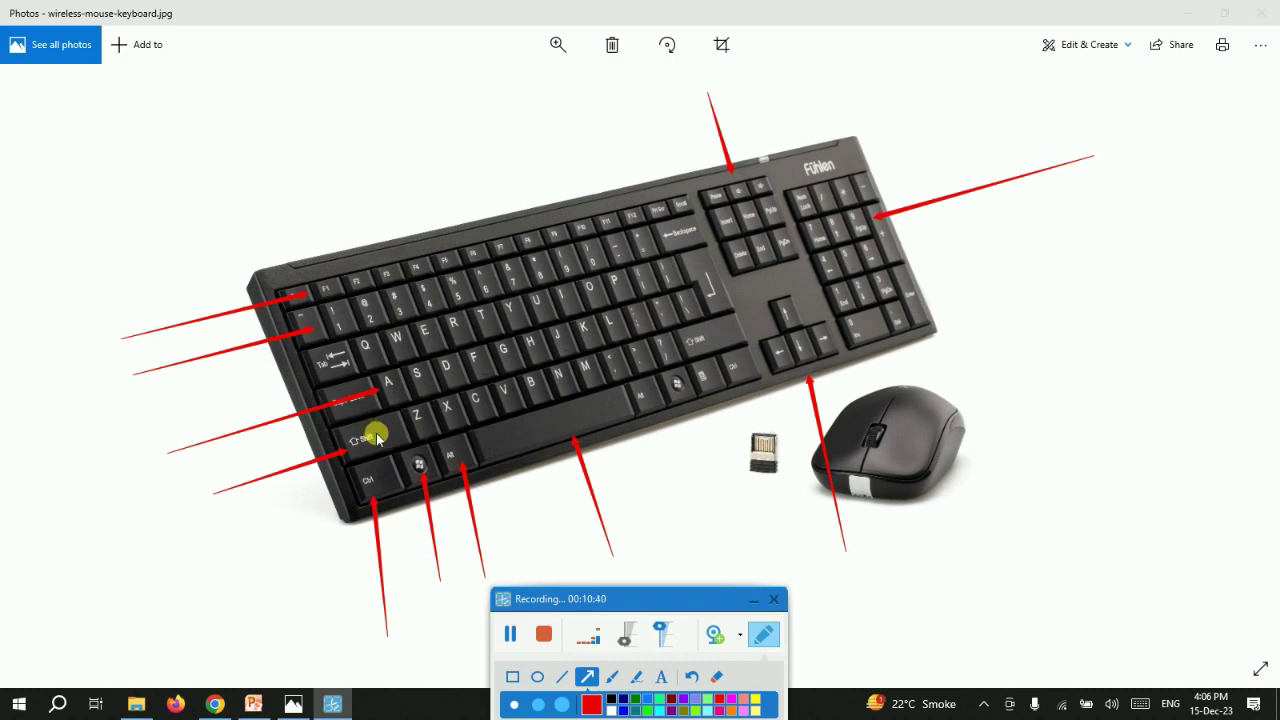
left_click(719, 679)
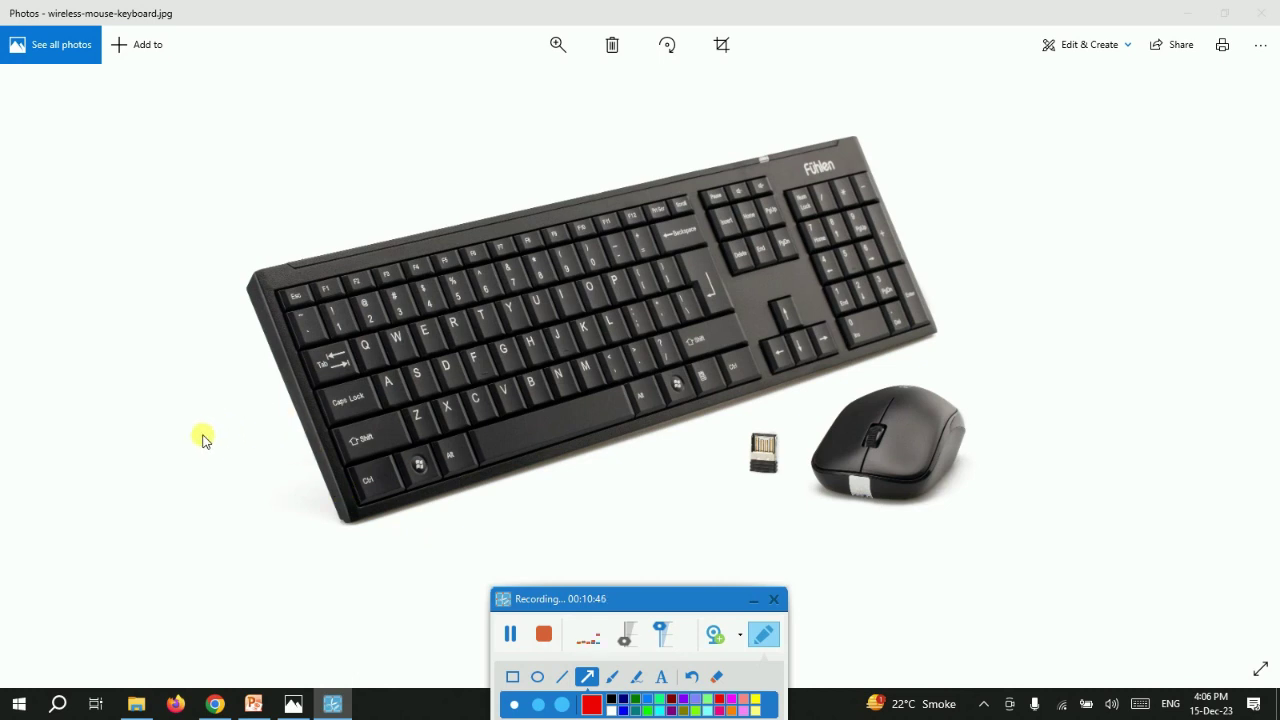
- Point erasable red arrows at the Caps Lock, Tab and space bar keys, and at both Enter keys
left_click_drag(200, 443, 321, 412)
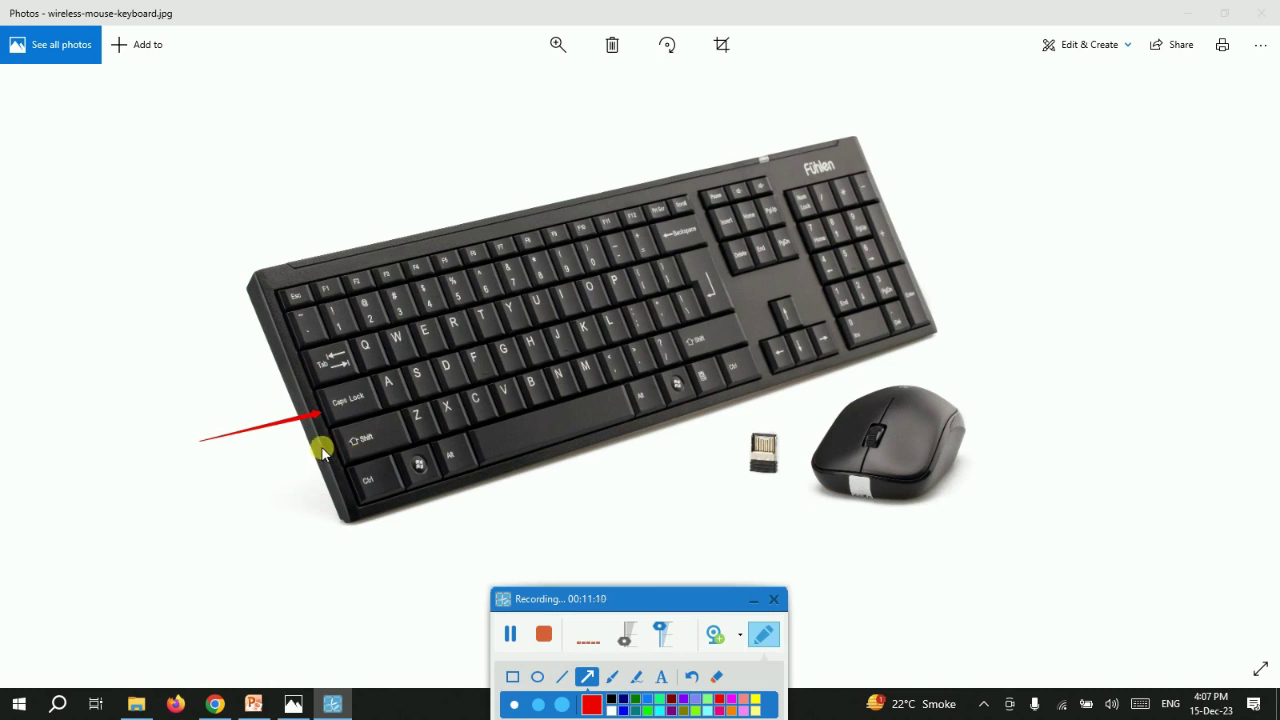
left_click_drag(192, 388, 295, 368)
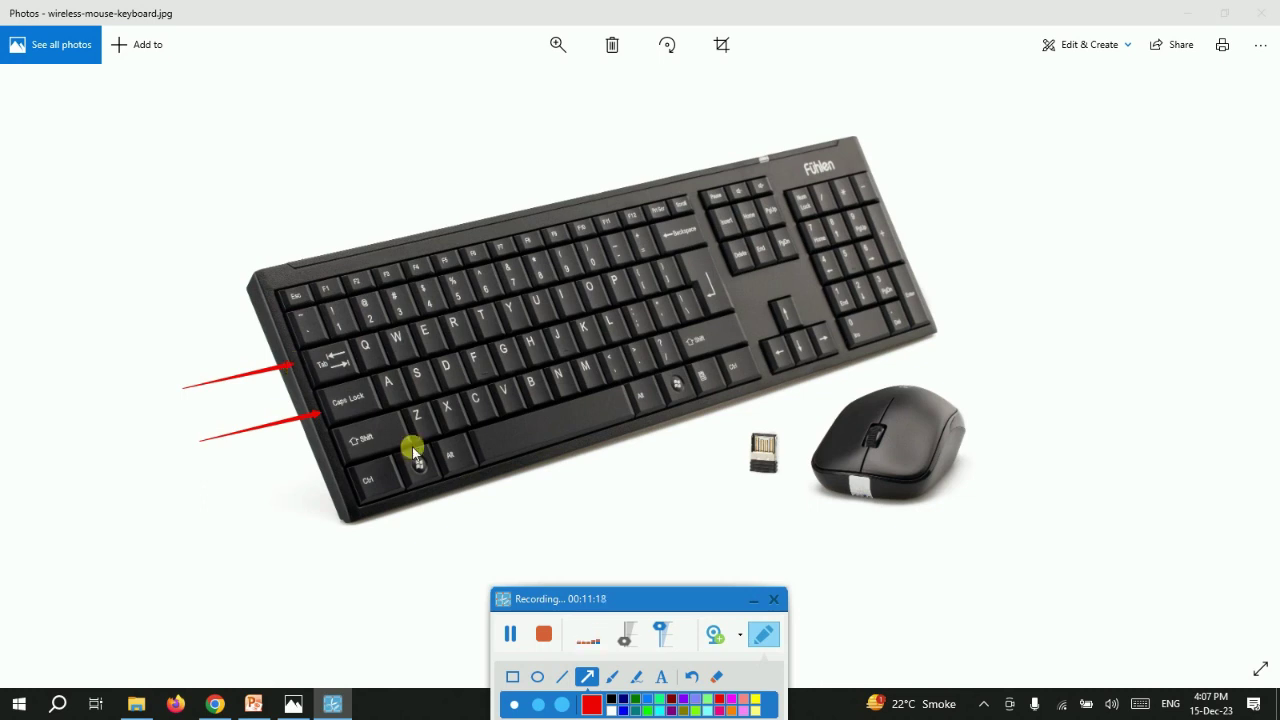
left_click_drag(543, 570, 543, 447)
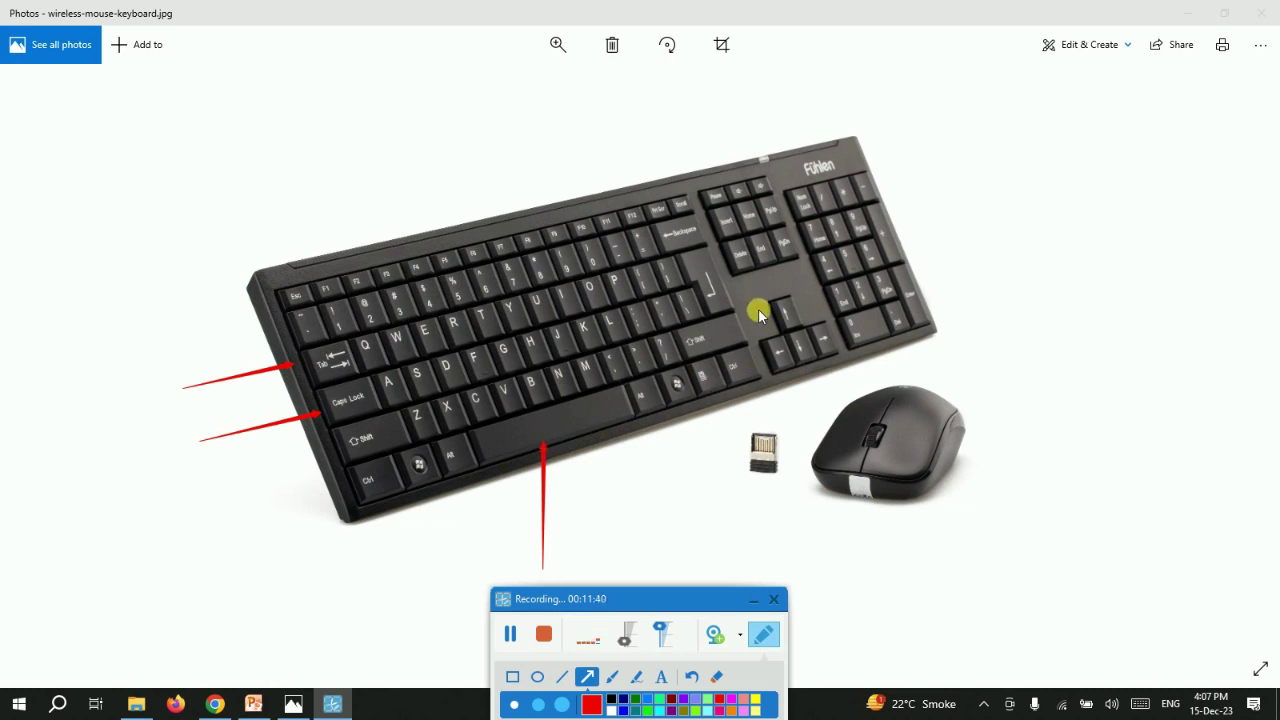
left_click(716, 677)
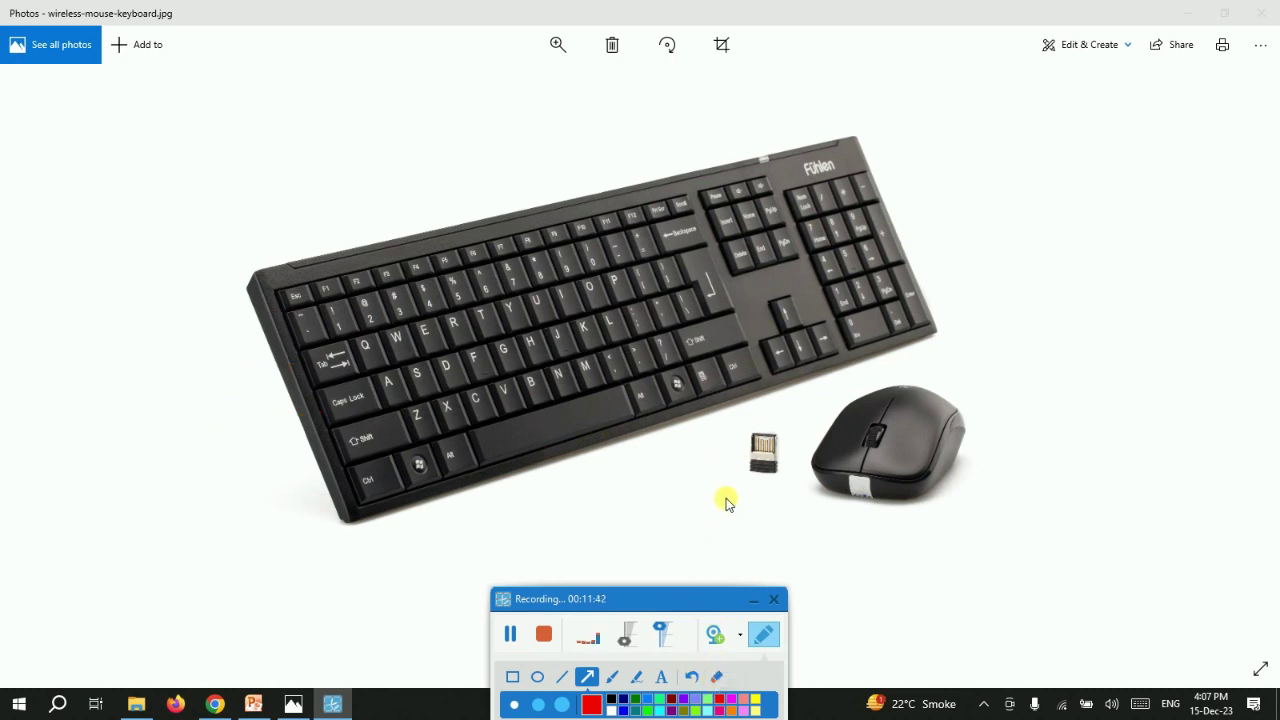
left_click_drag(719, 489, 718, 330)
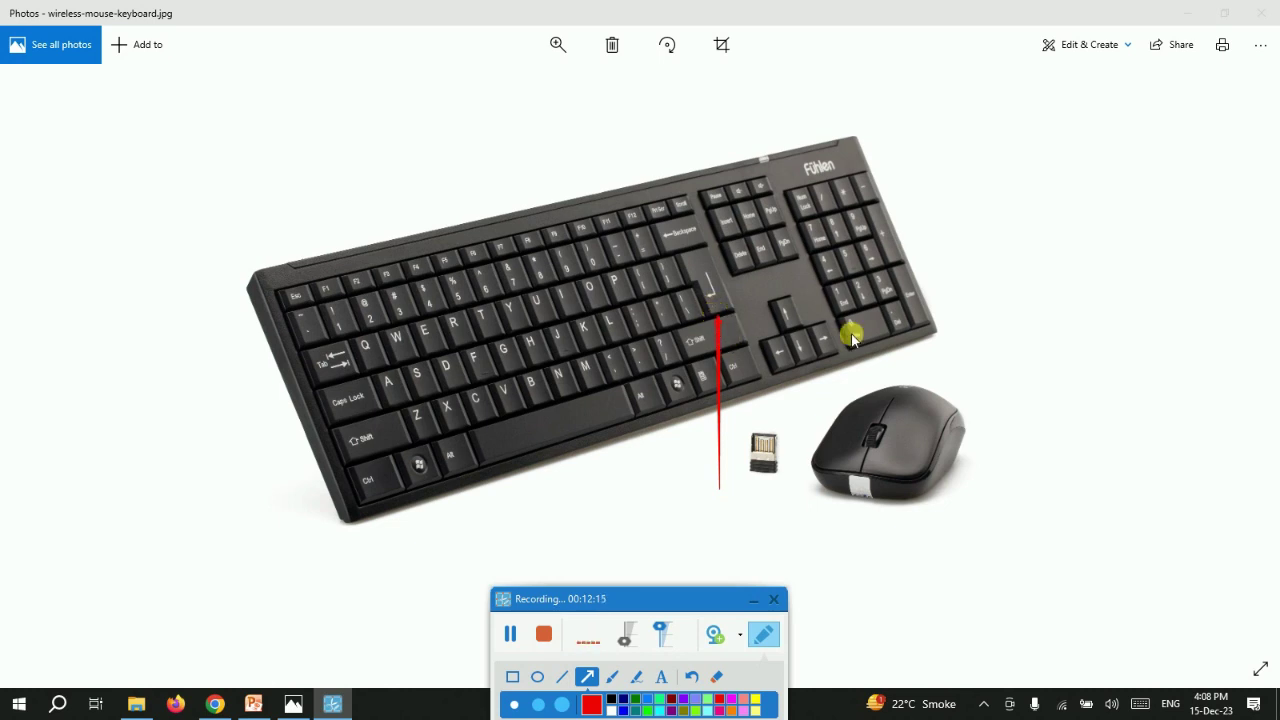
mouse_move(999, 413)
left_mouse_down()
mouse_move(957, 337)
mouse_move(928, 333)
left_mouse_up()
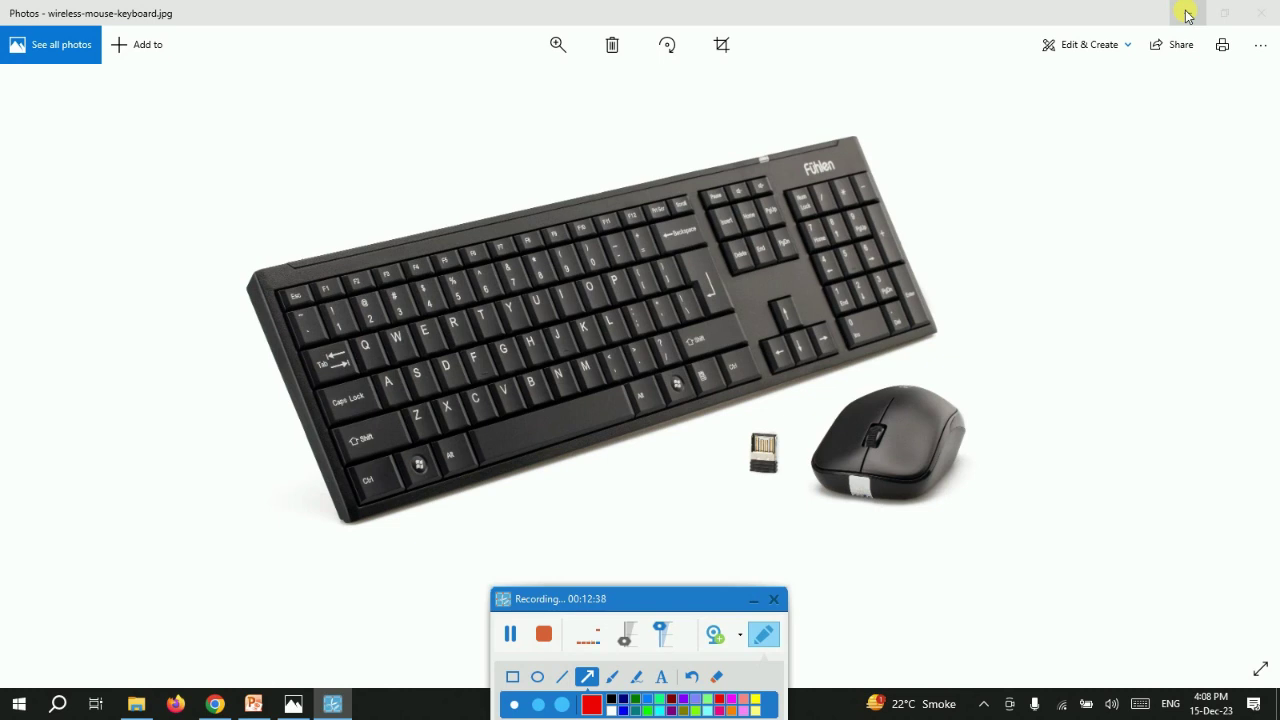
- Turn off the arrow annotation tool and minimize the photo window to present the whole desktop area
left_click(588, 678)
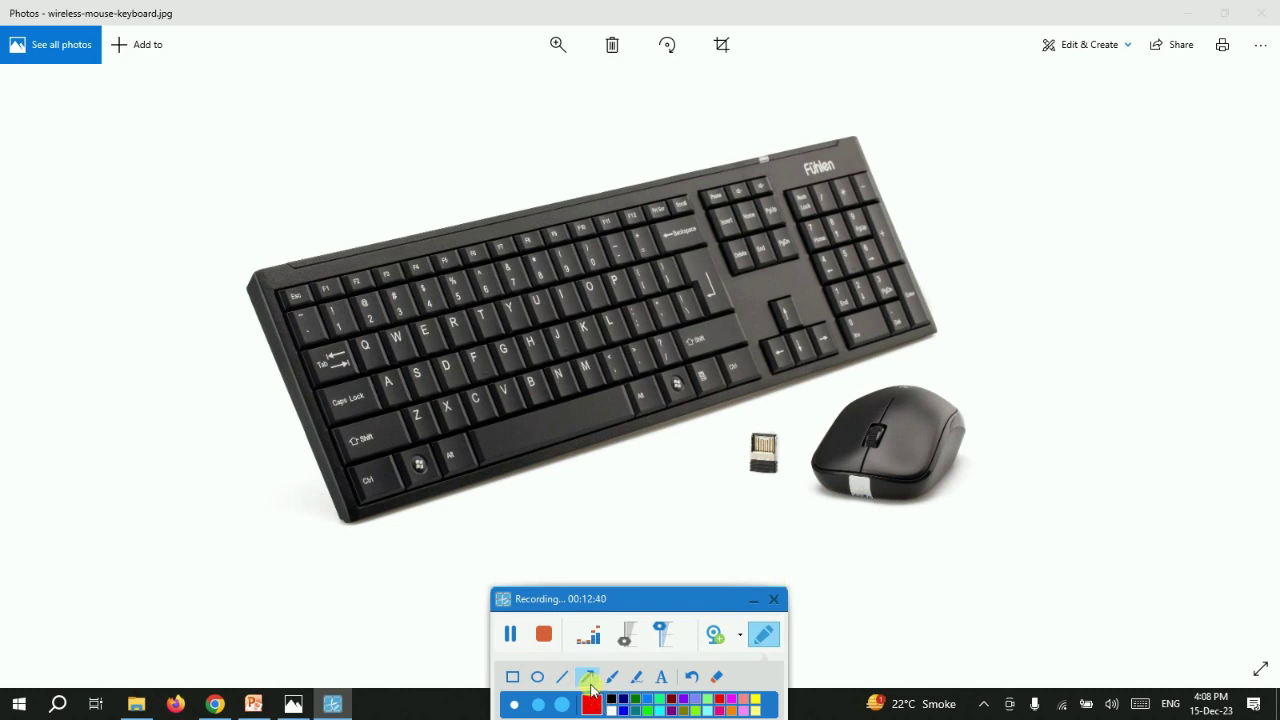
left_click(1205, 9)
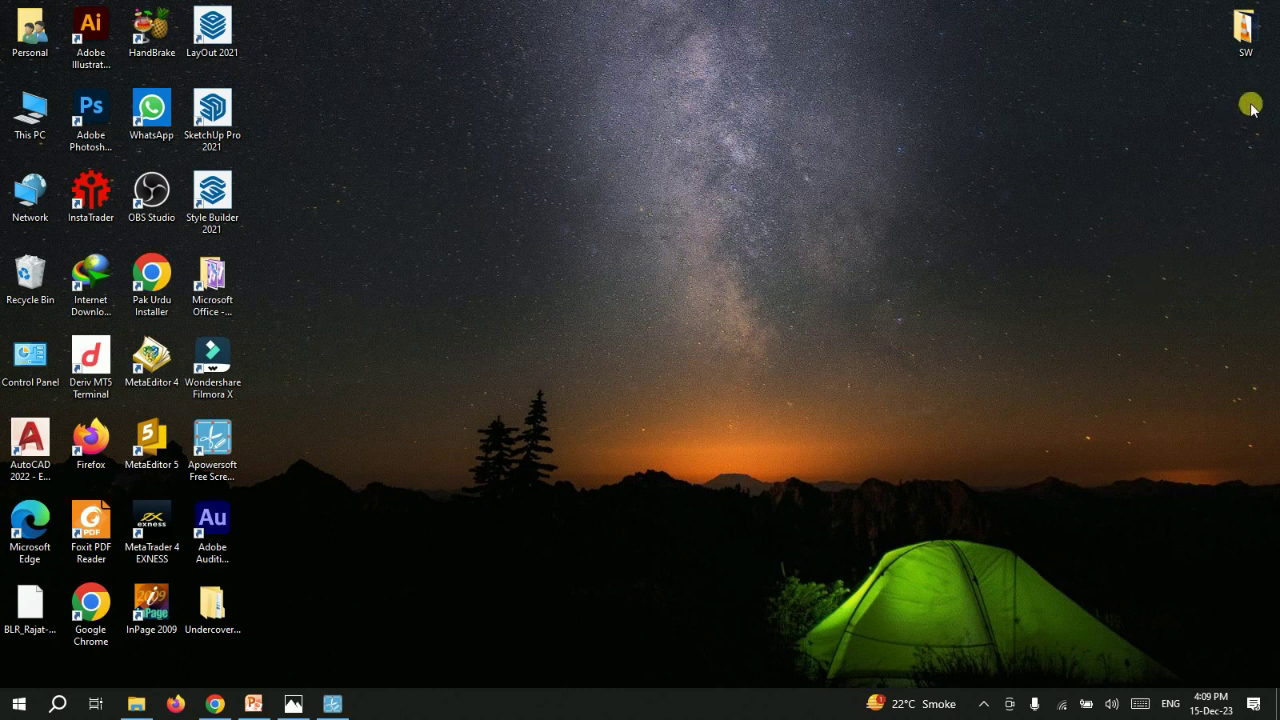
left_click_drag(1274, 4, 6, 696)
left_click(589, 501)
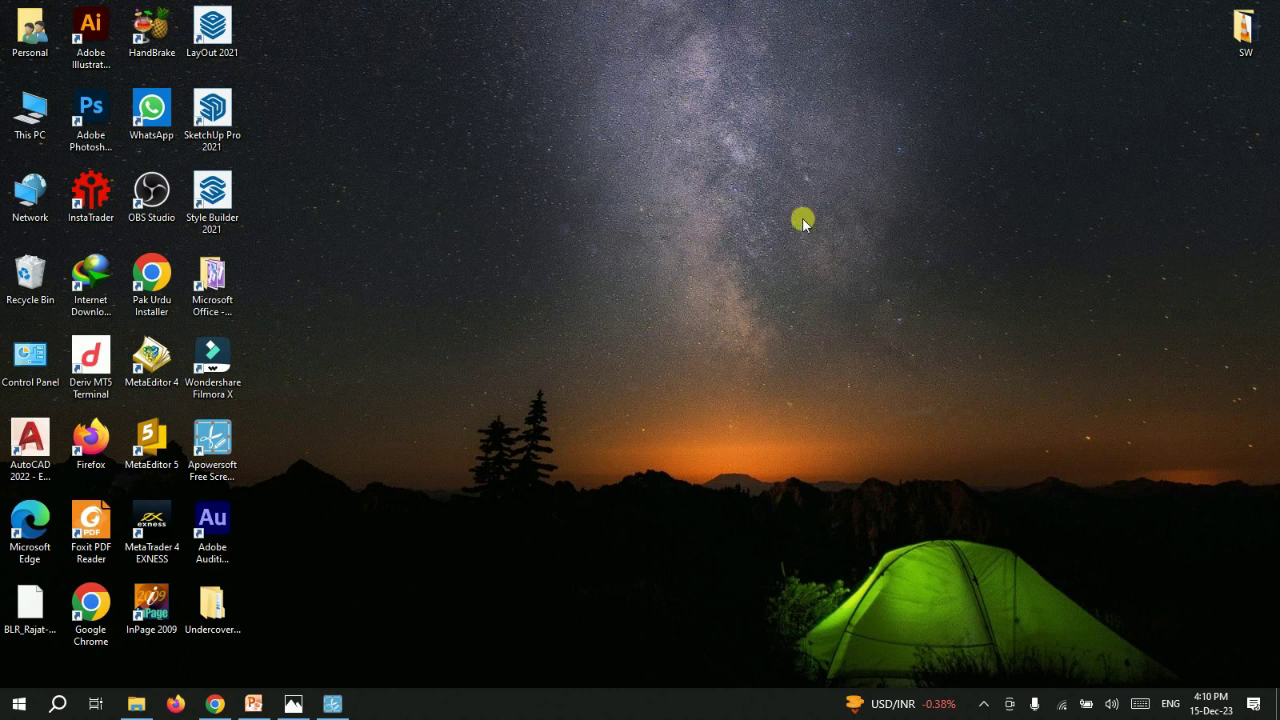
- Examine the desktop's context menu, including the View icon options and the entries down to Personalize, and dismiss it
right_click(790, 105)
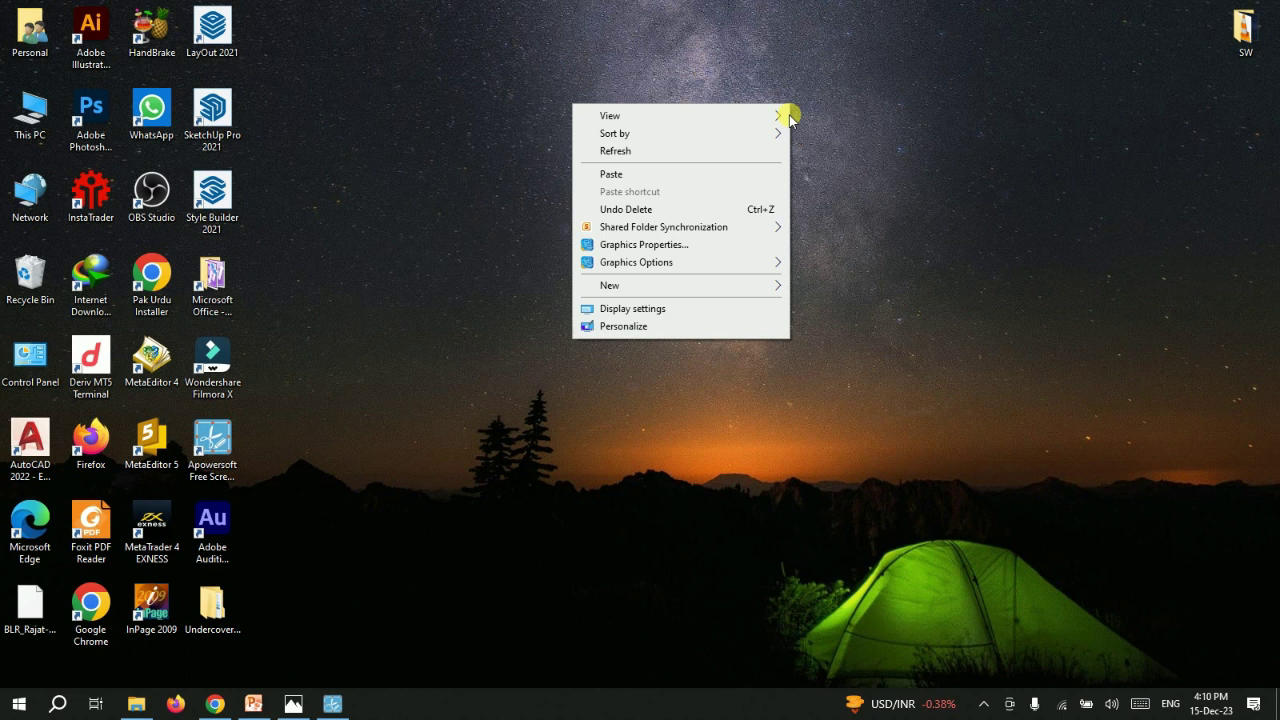
mouse_move(788, 122)
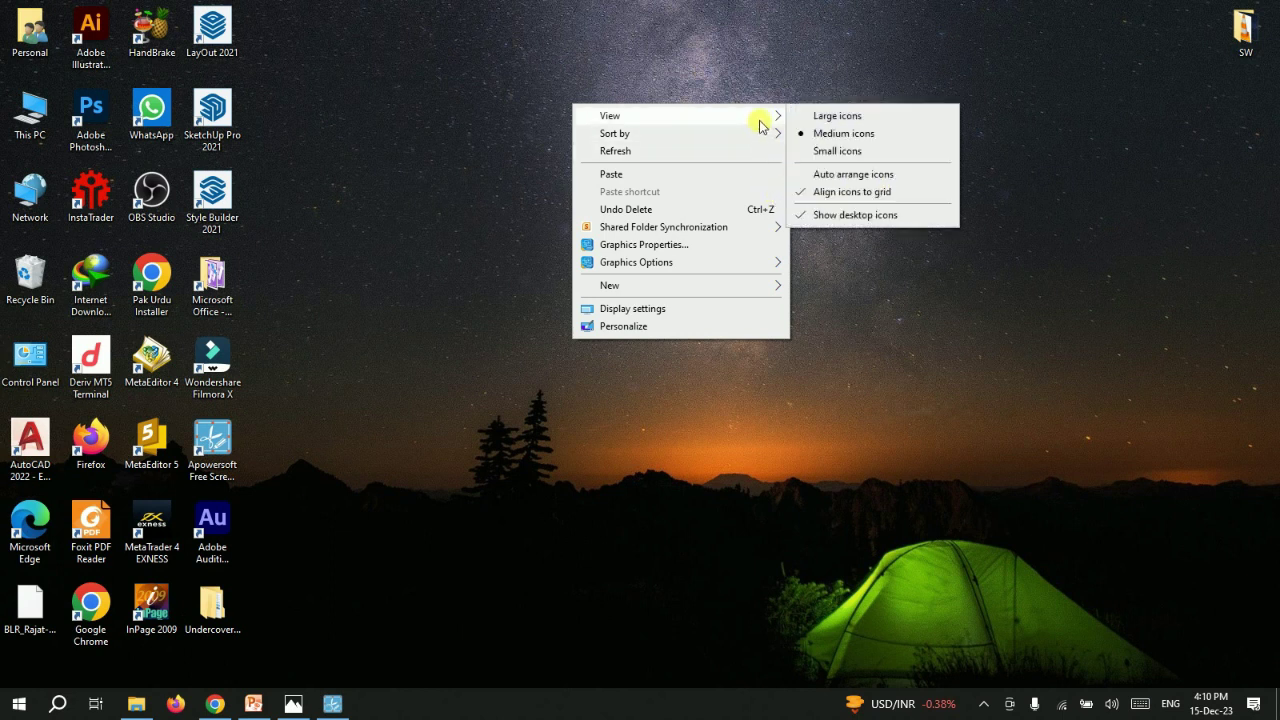
left_click(789, 140)
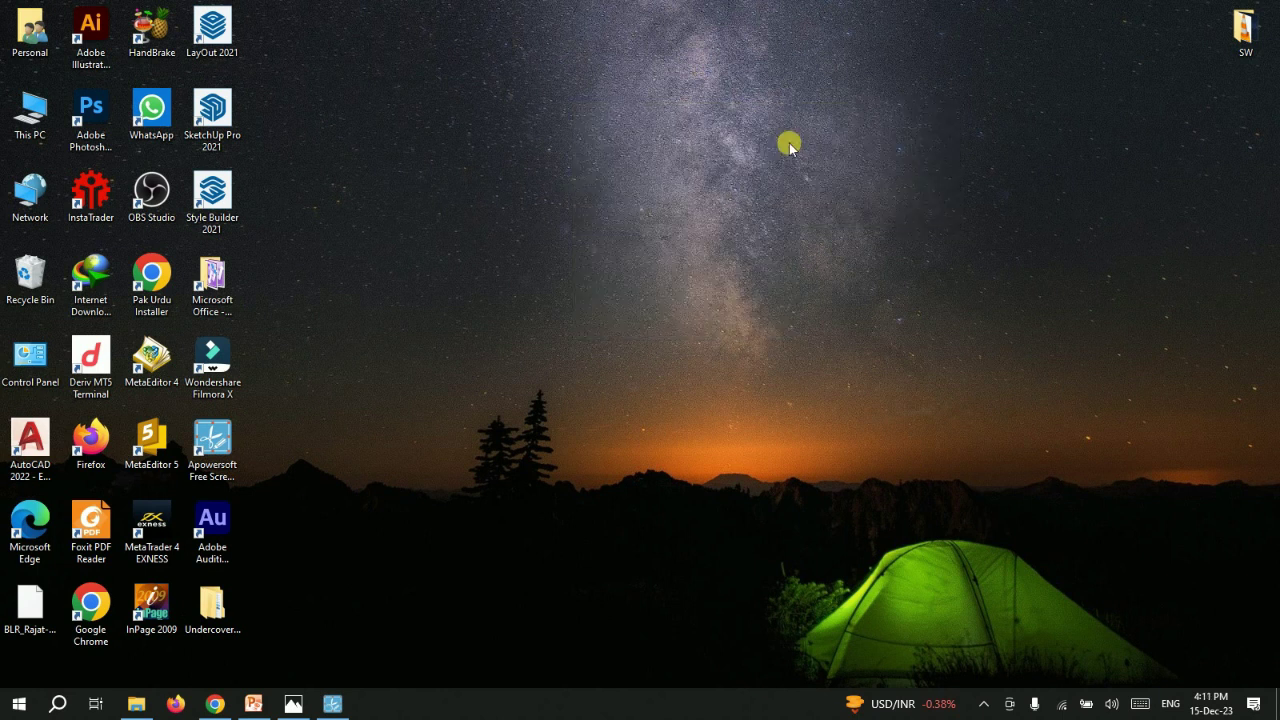
right_click(789, 146)
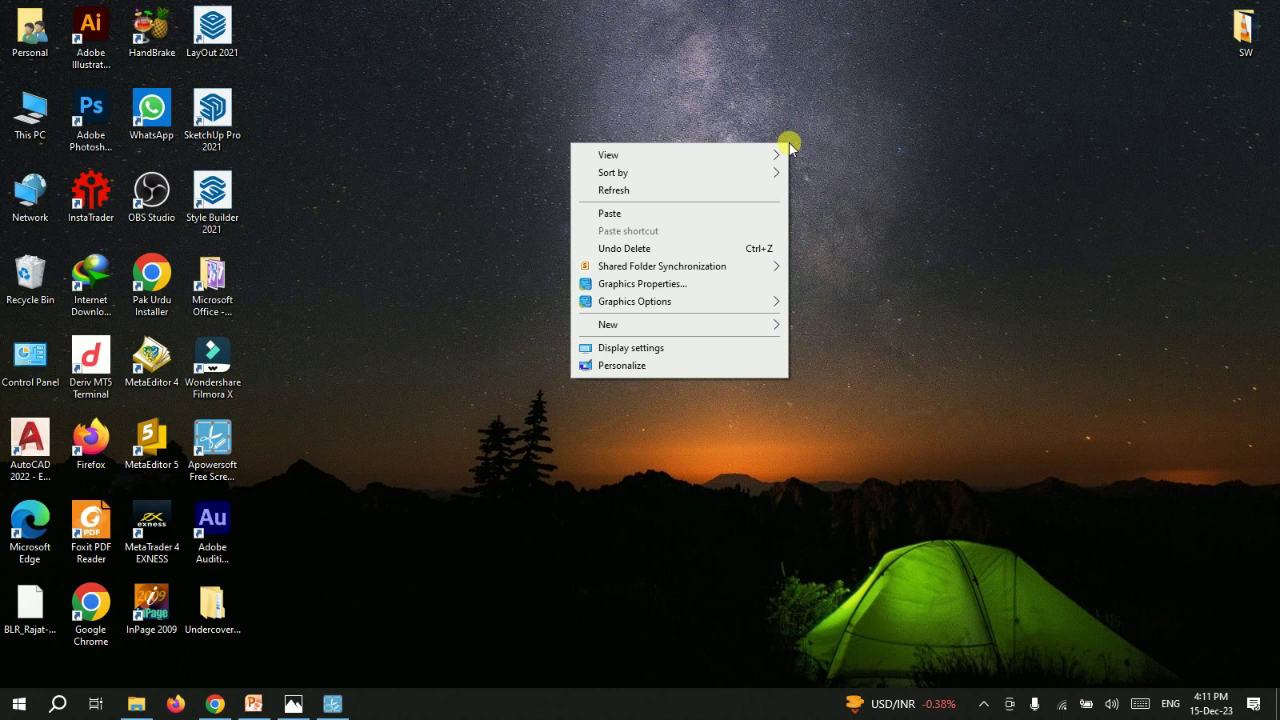
mouse_move(780, 158)
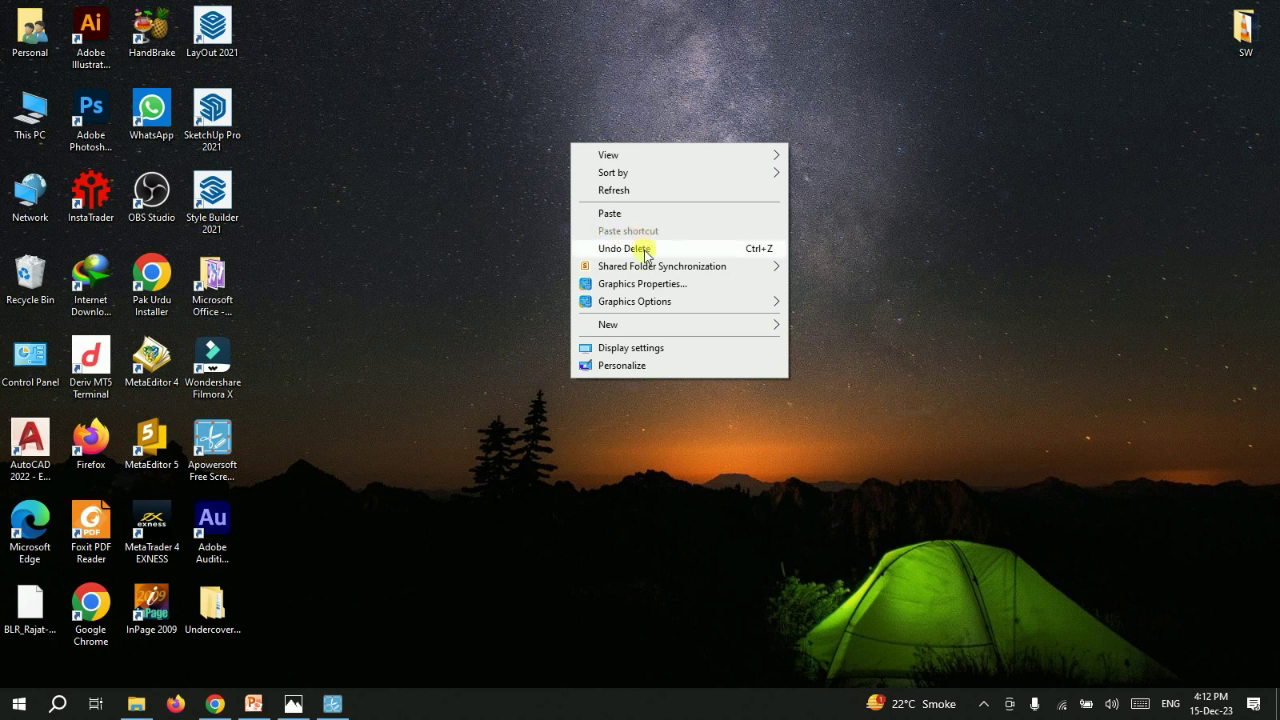
mouse_move(645, 327)
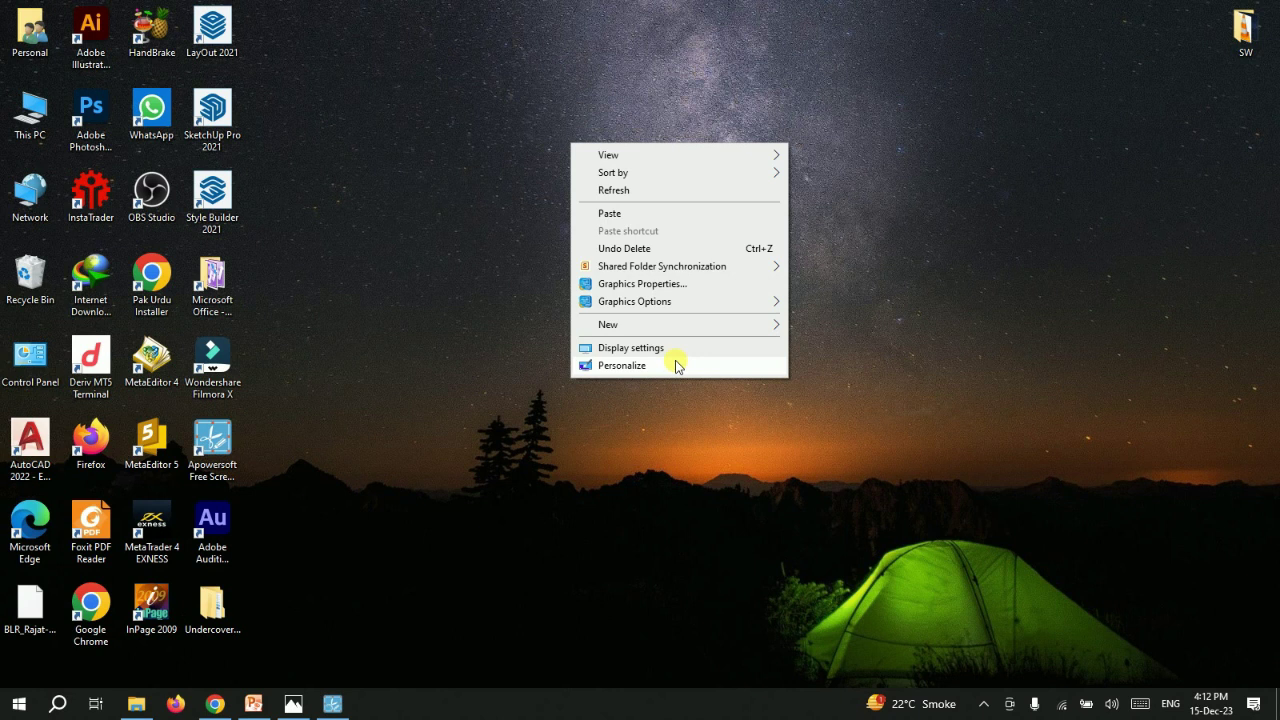
left_click(910, 130)
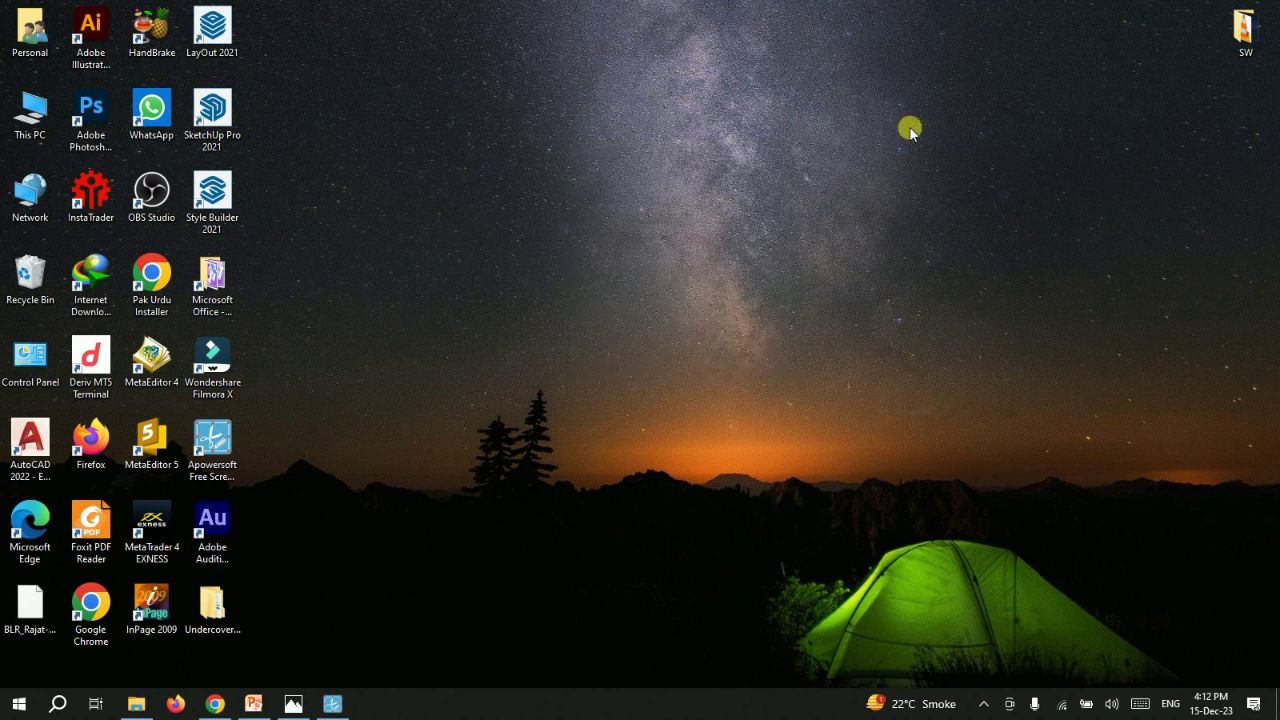
- Open the desktop's personalization settings and set the background type to Solid color
left_click_drag(994, 72, 398, 574)
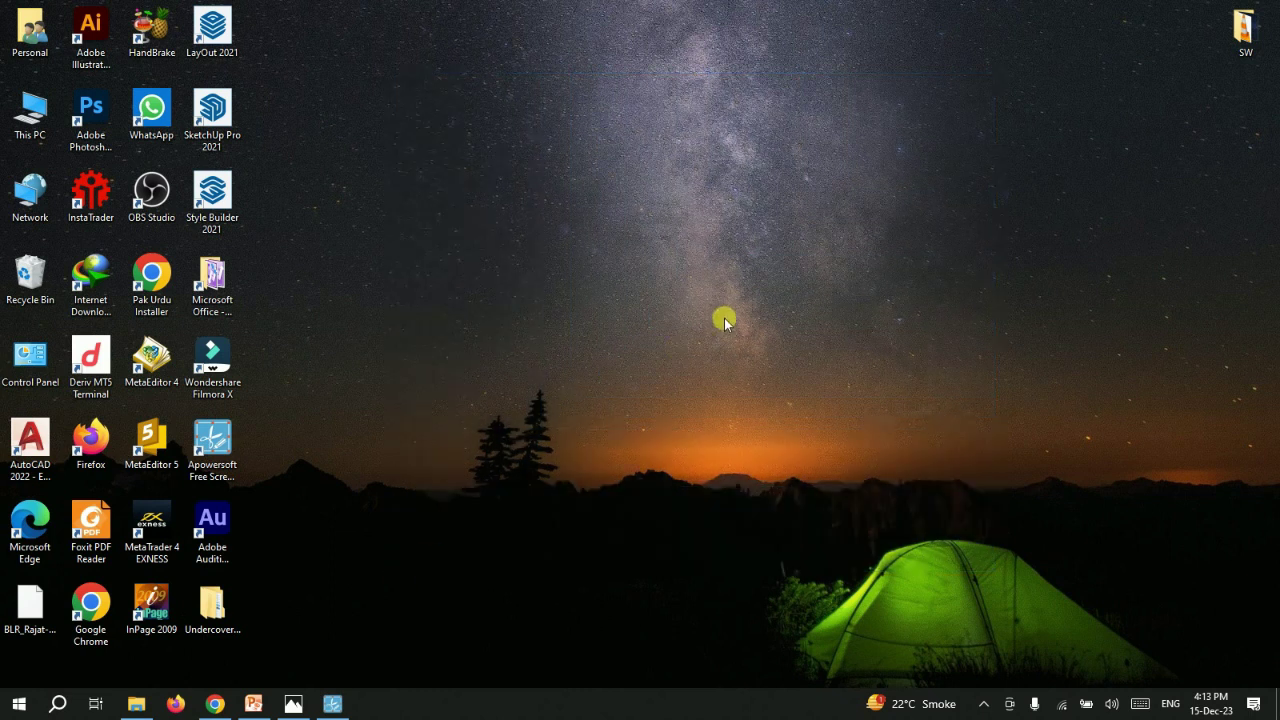
right_click(864, 77)
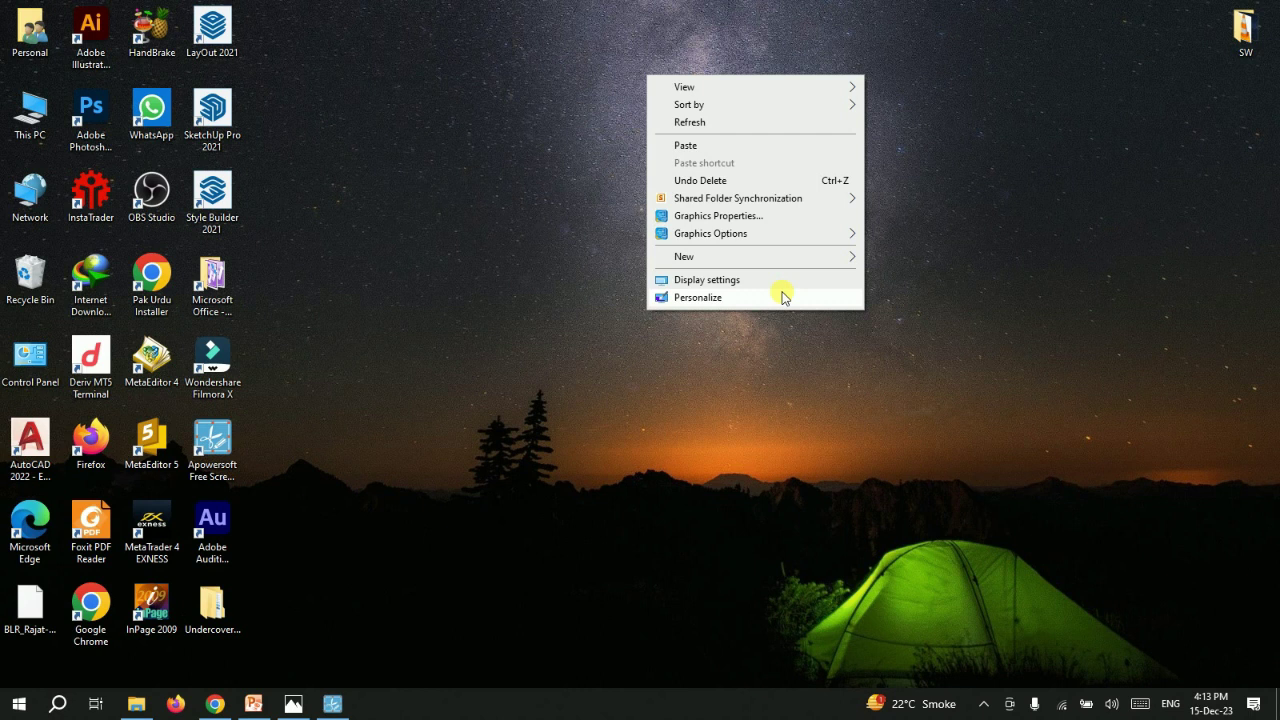
left_click(781, 296)
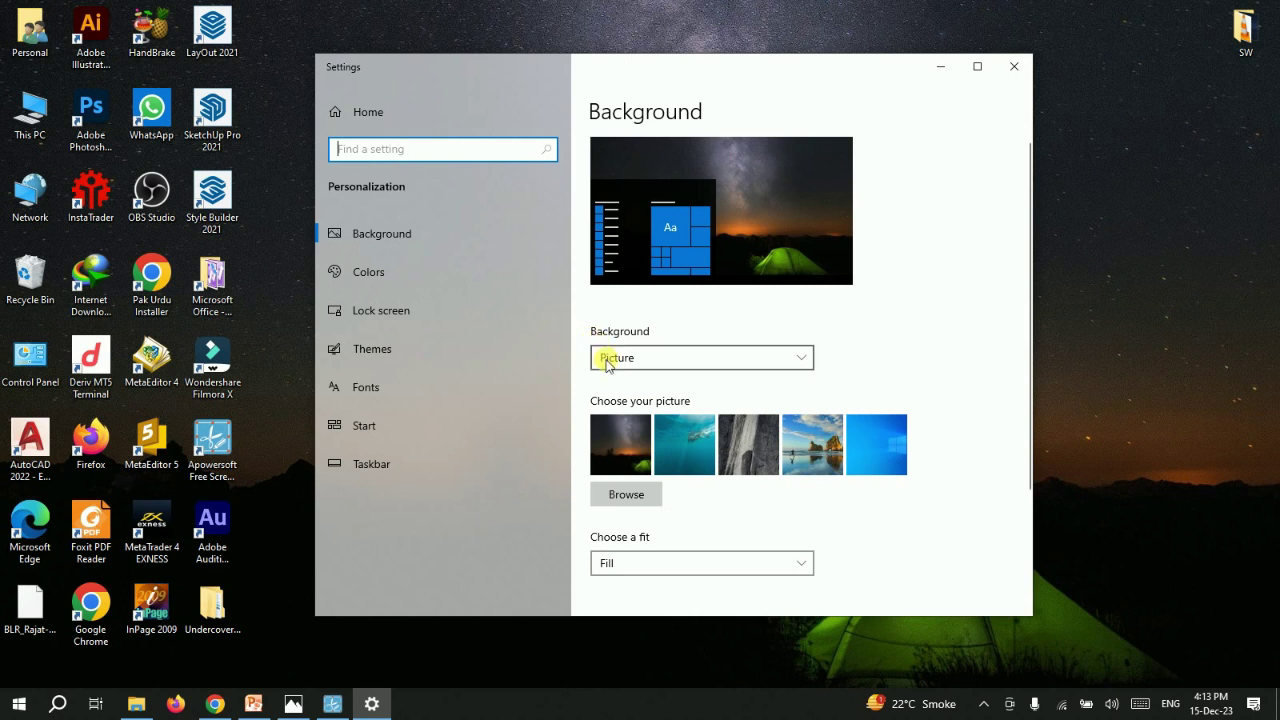
scroll(615, 404, "down", 1)
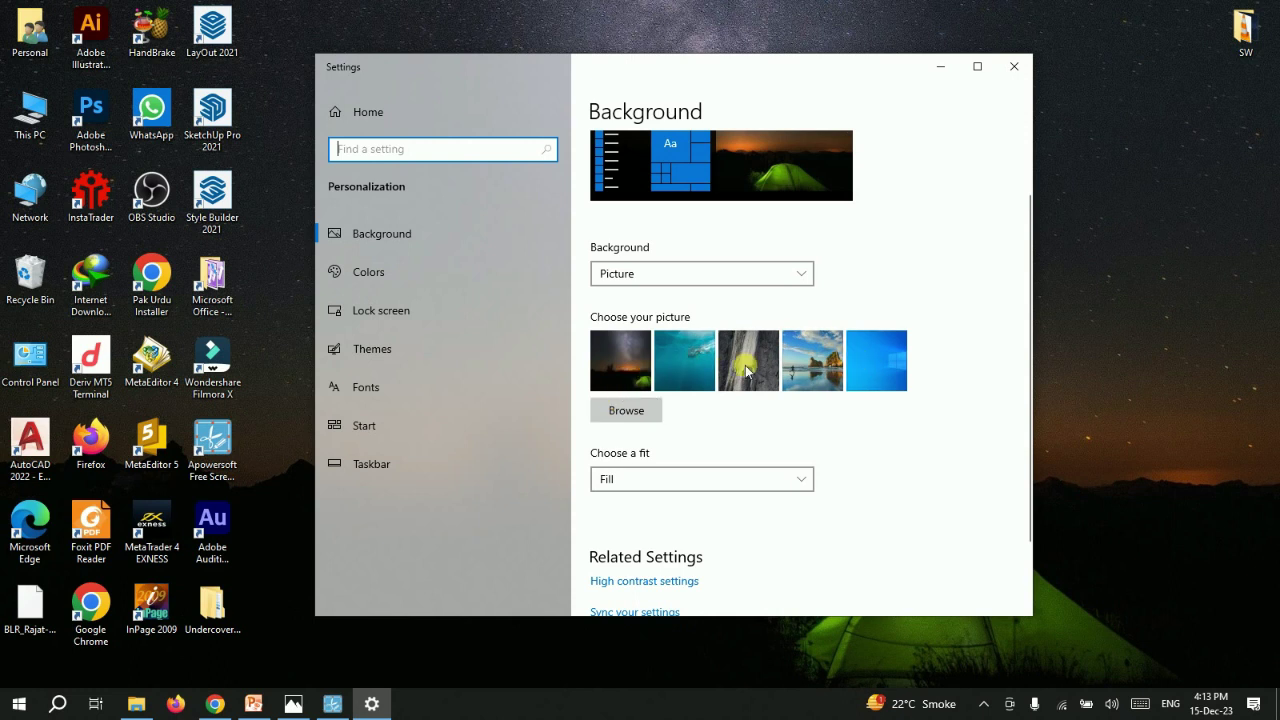
left_click(715, 272)
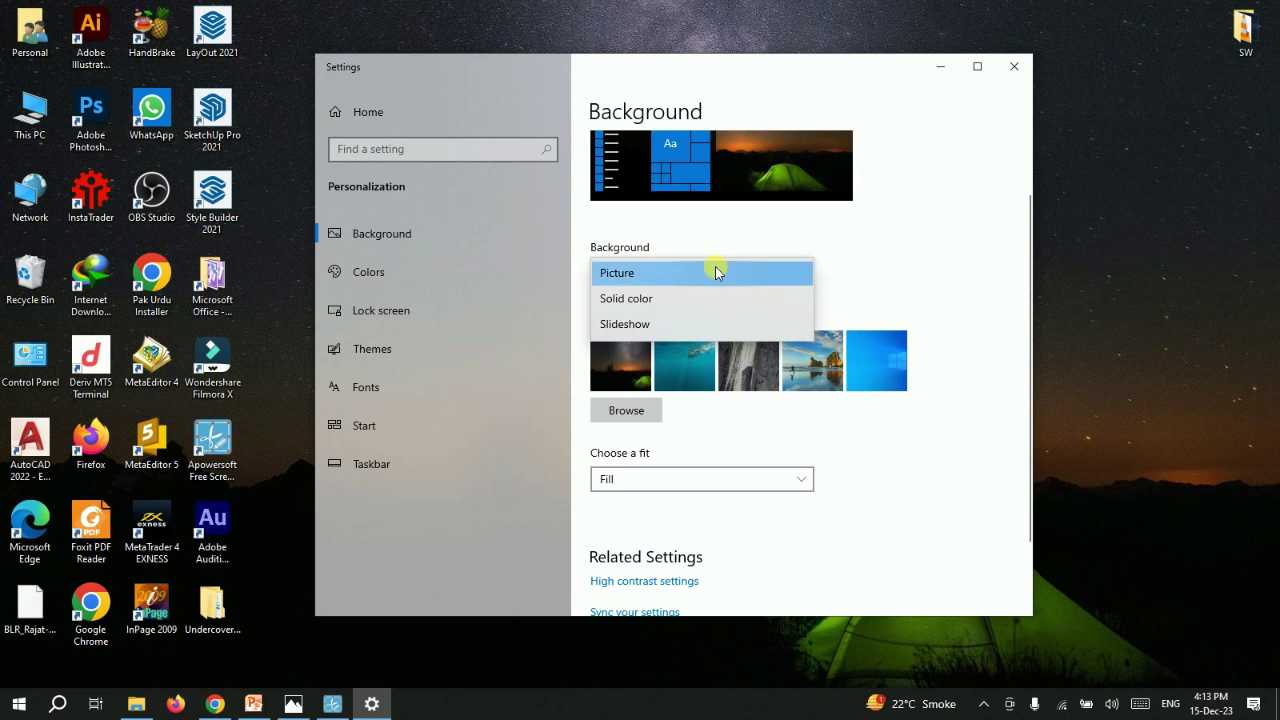
left_click(722, 302)
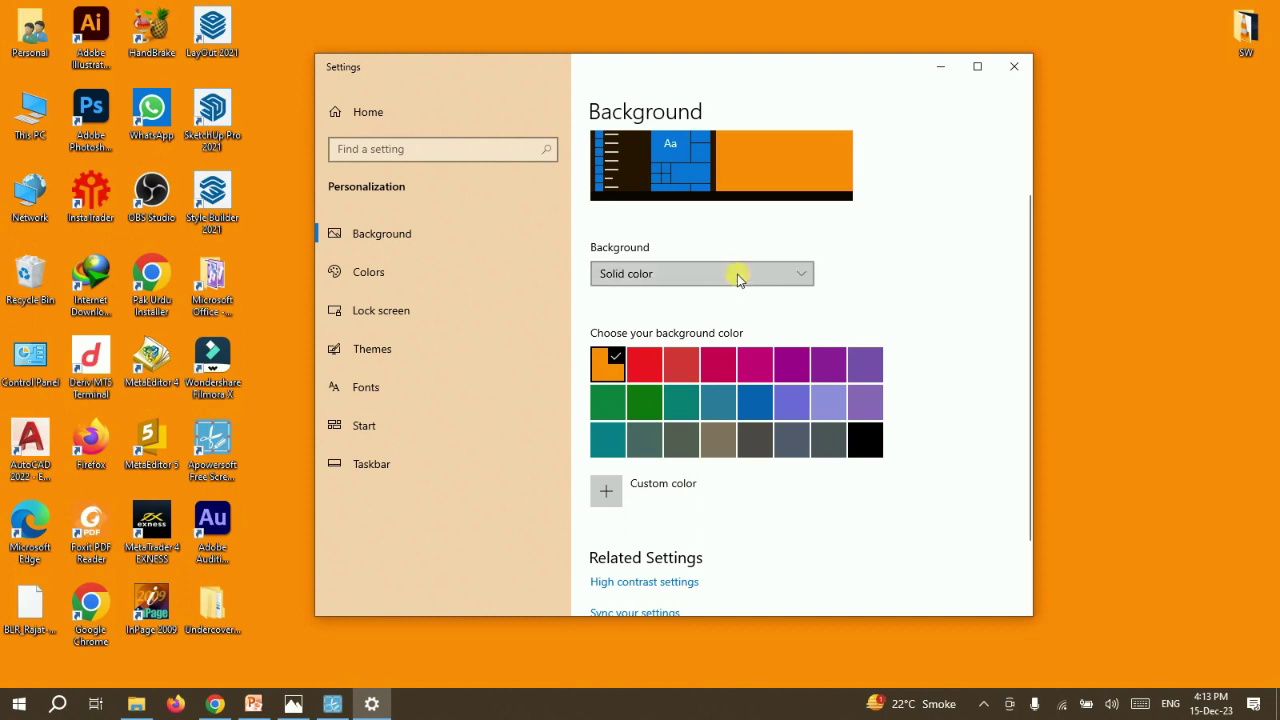
- Set the background type to Slideshow and examine the picture change intervals and the remaining slideshow options
left_click(737, 274)
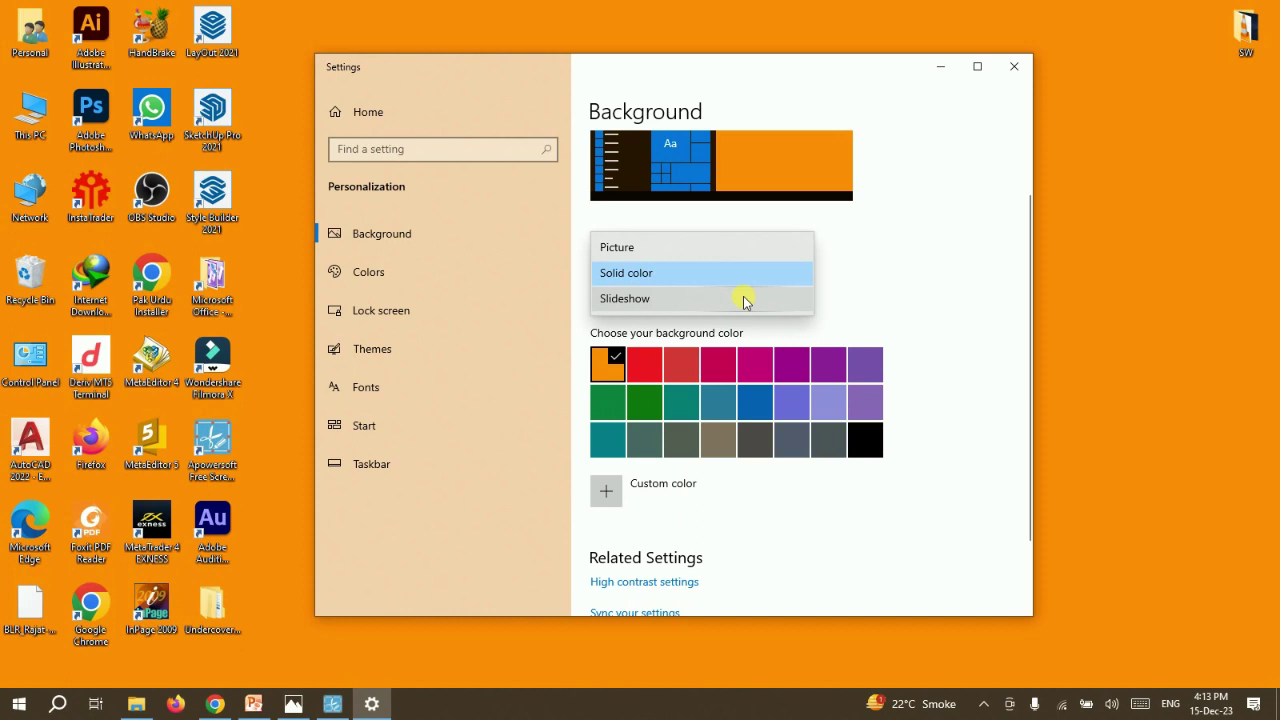
left_click(743, 299)
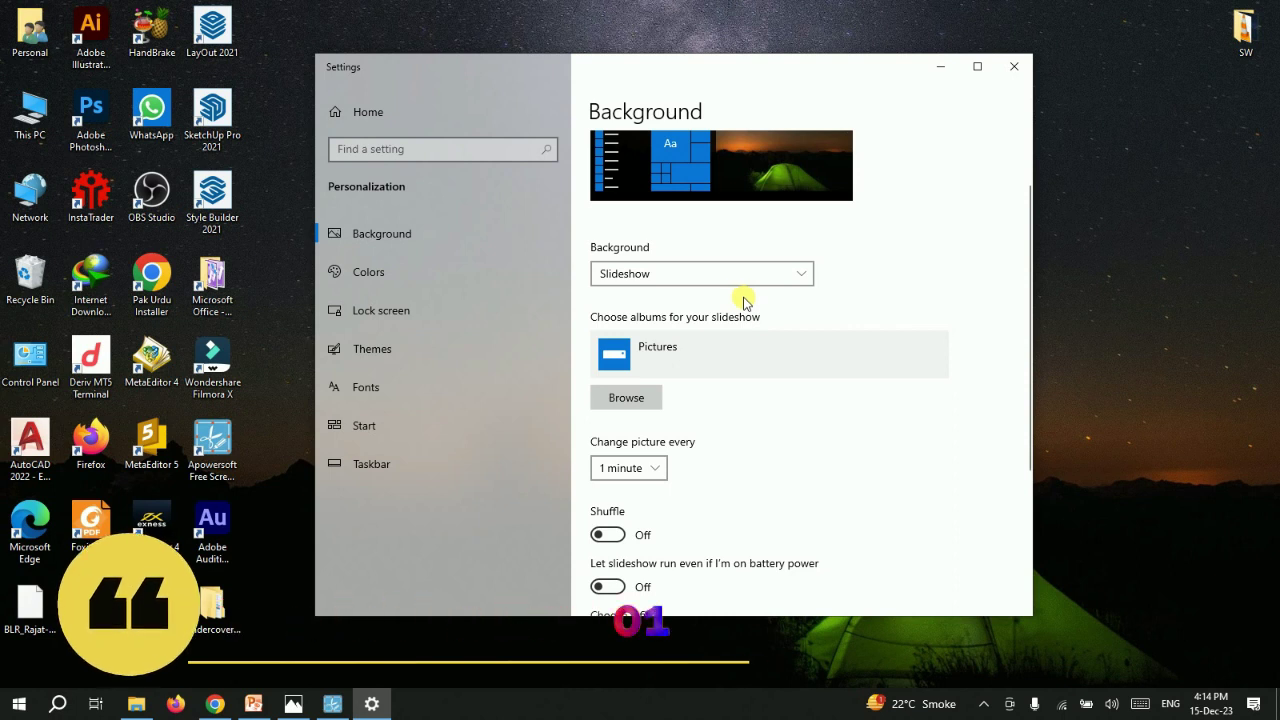
scroll(673, 386, "down", 3)
scroll(674, 375, "up", 3)
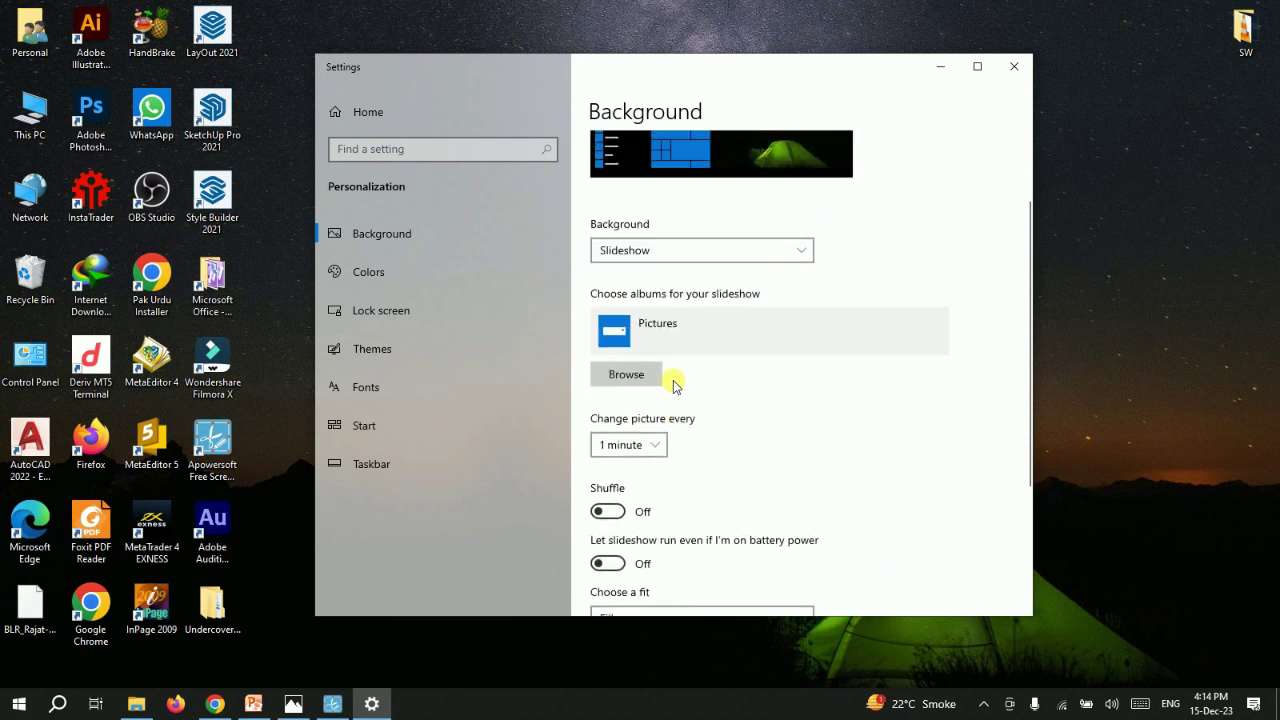
scroll(660, 432, "down", 2)
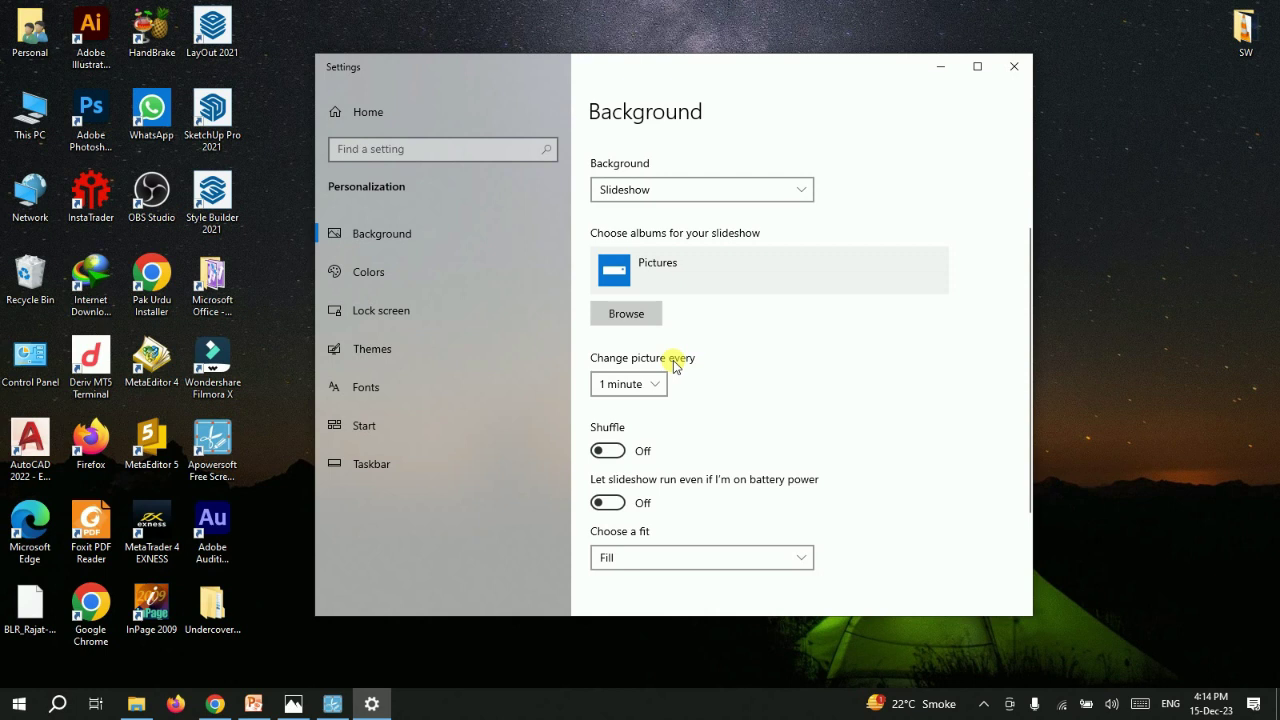
left_click(653, 386)
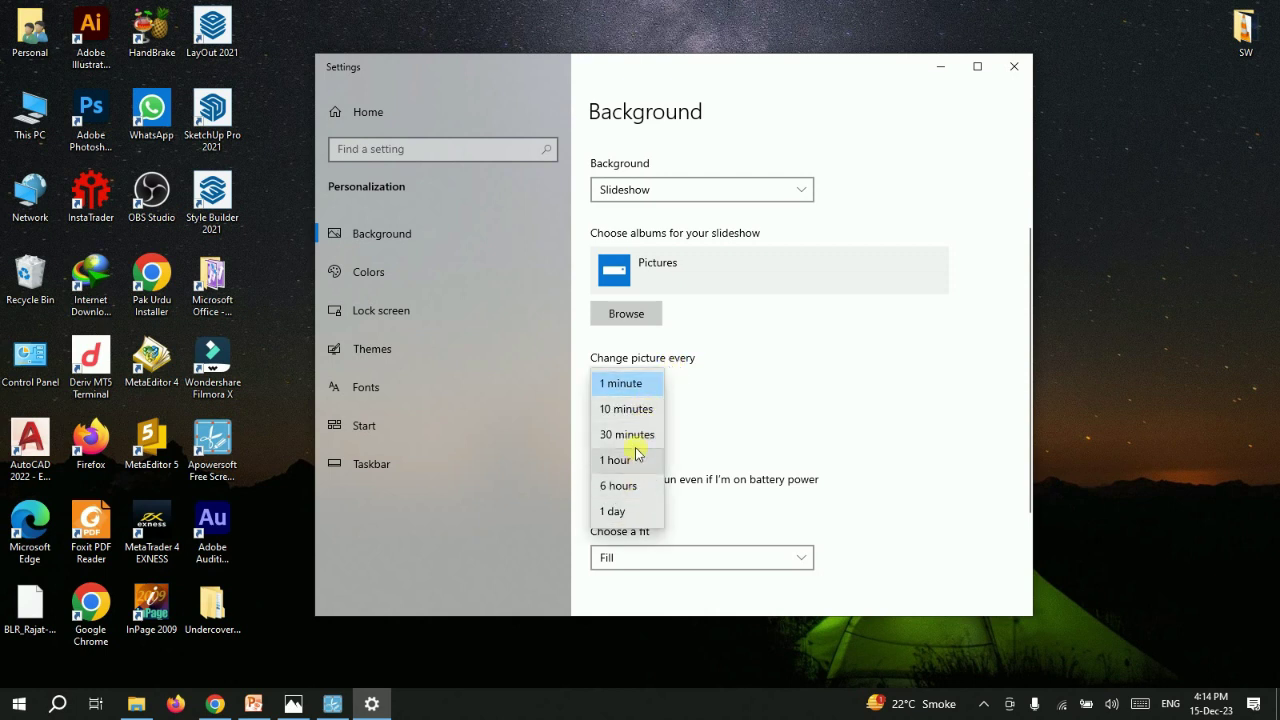
left_click(751, 370)
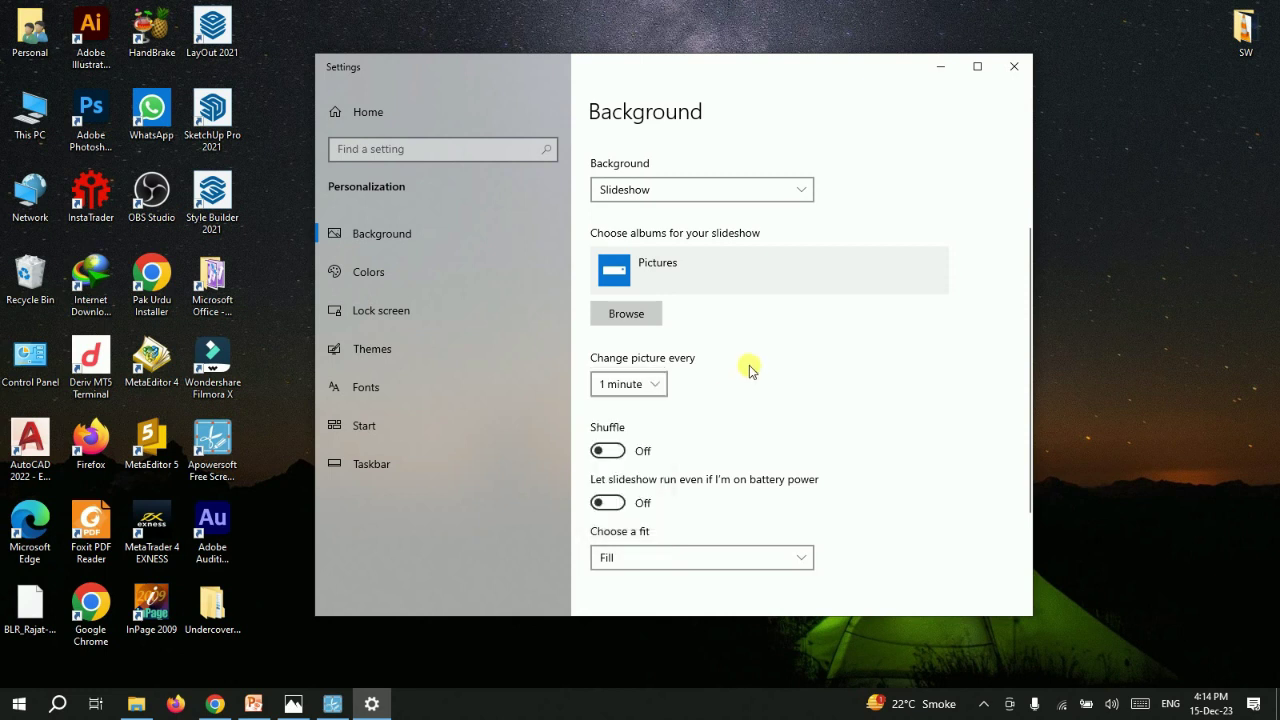
scroll(751, 370, "down", 2)
scroll(751, 370, "up", 4)
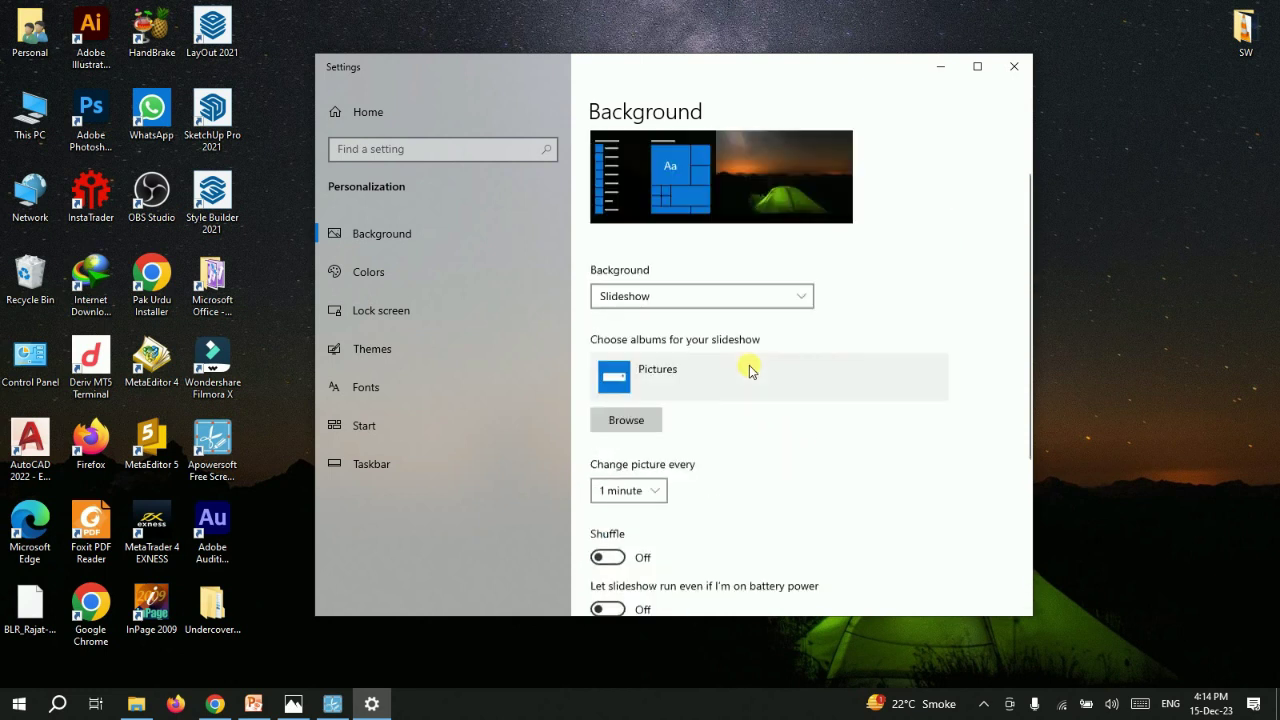
- Set the background type to Picture with the beach rocks image, and minimize the settings window to show the desktop
left_click(749, 365)
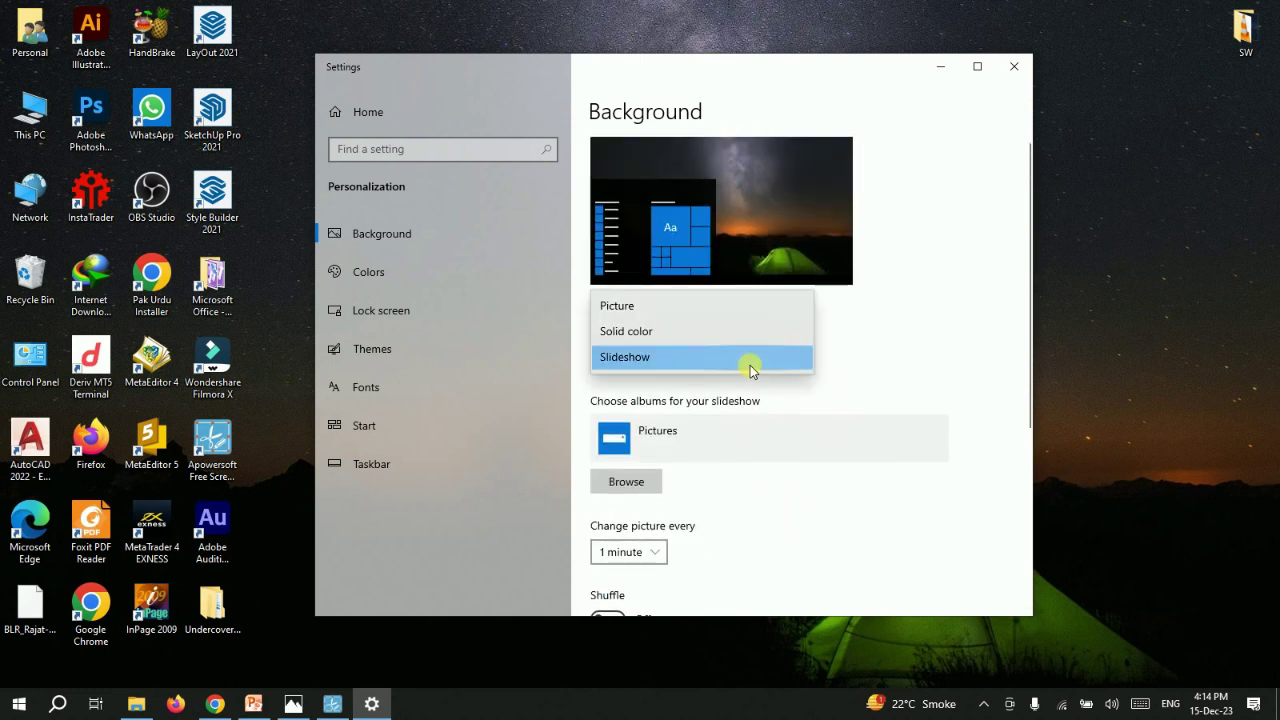
left_click(756, 310)
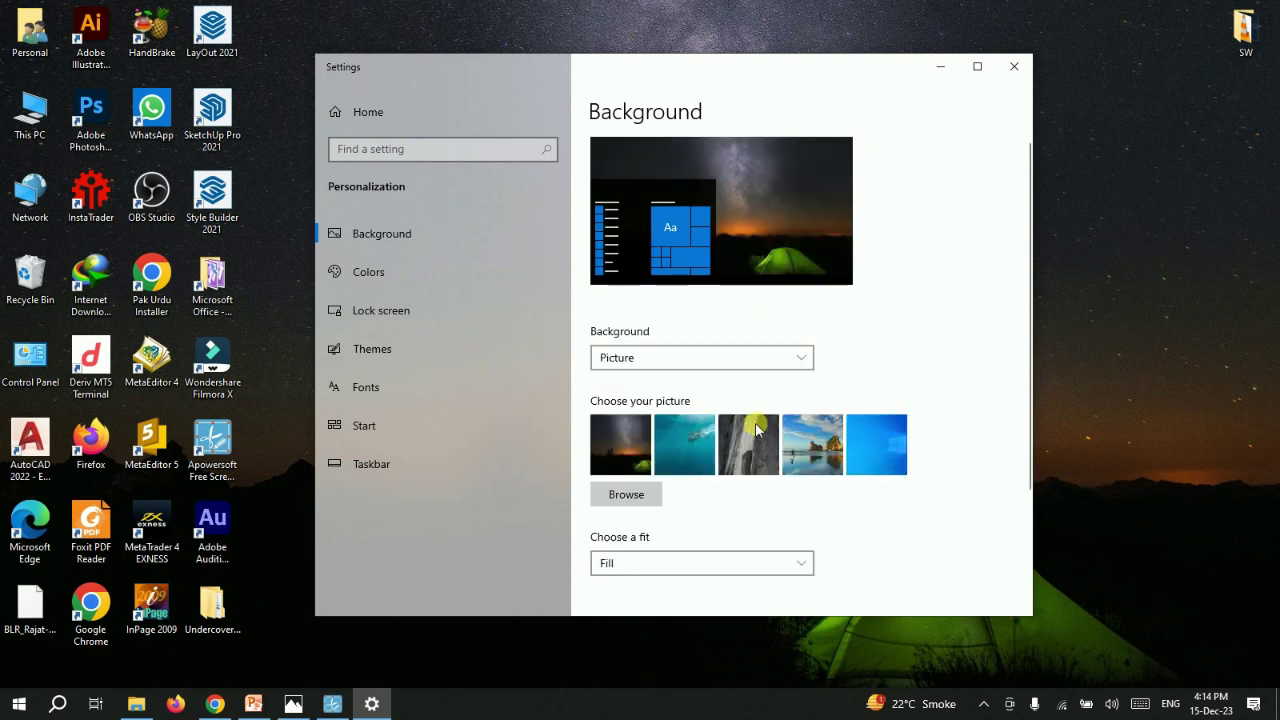
left_click(792, 462)
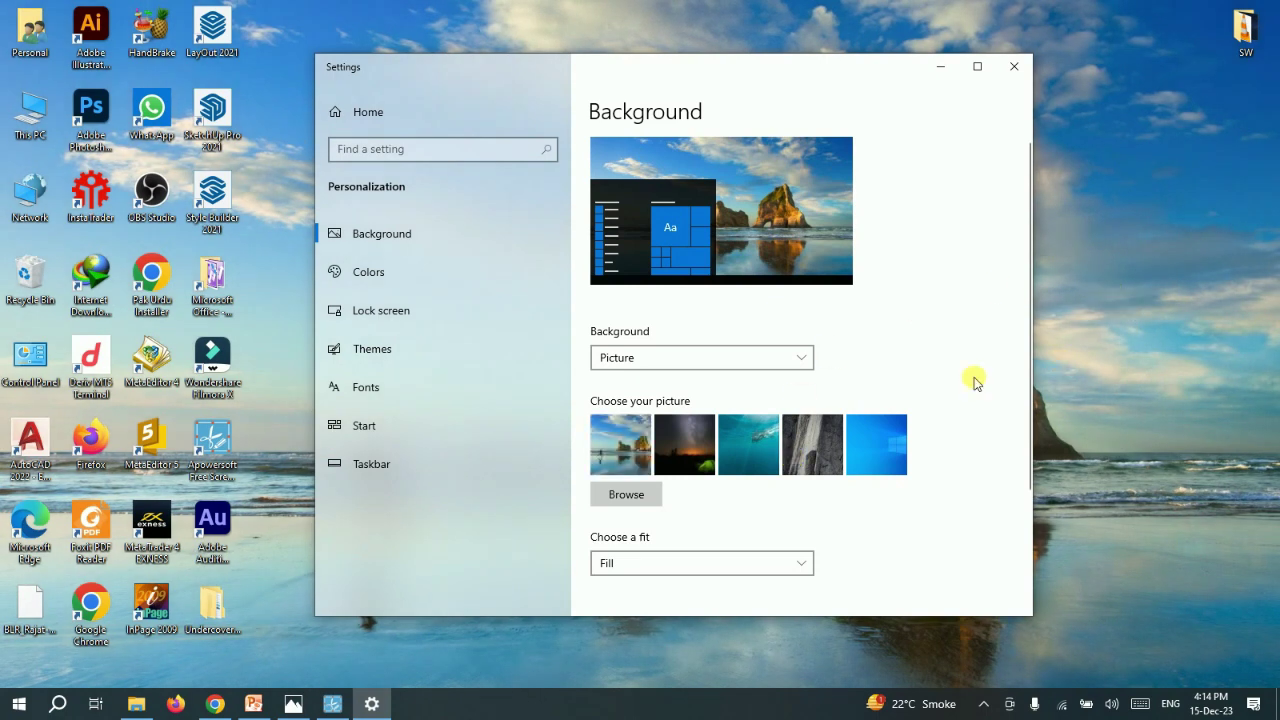
left_click(926, 66)
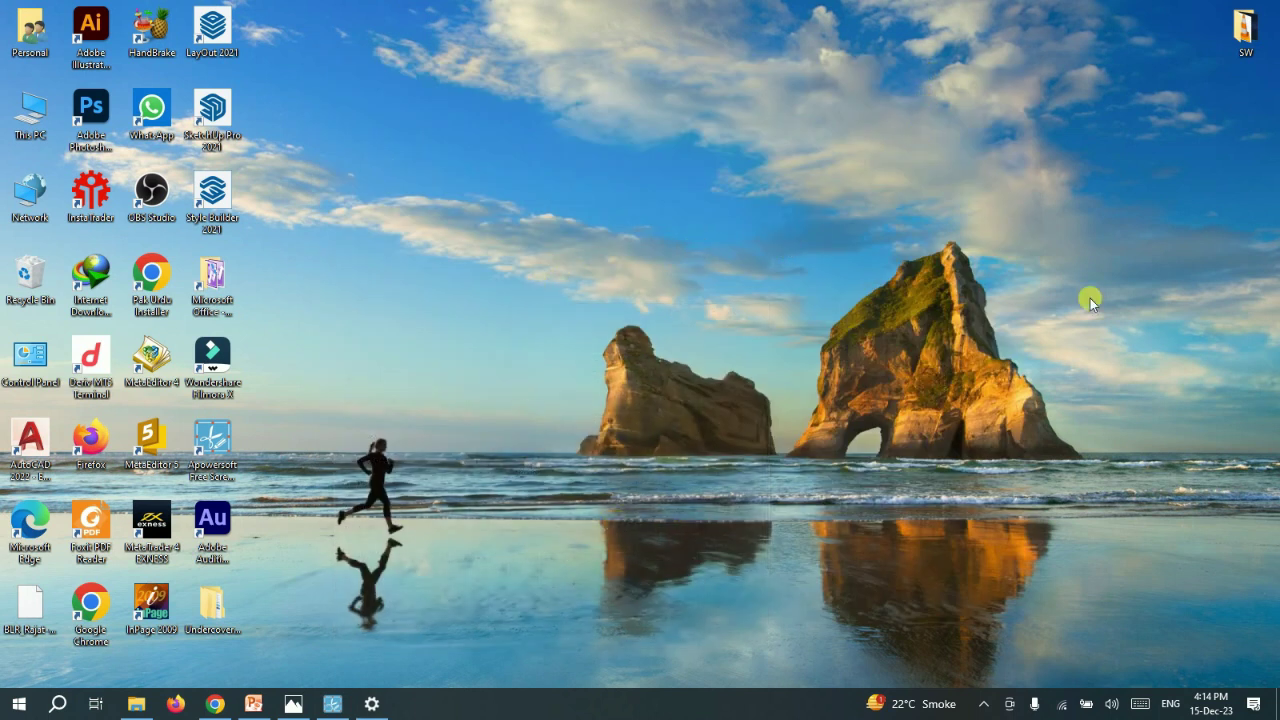
- Restore the settings window, set the picture's fit to Fit, and choose the purple swatch beside Violet red as background color
left_click(374, 705)
scroll(796, 500, "down", 3)
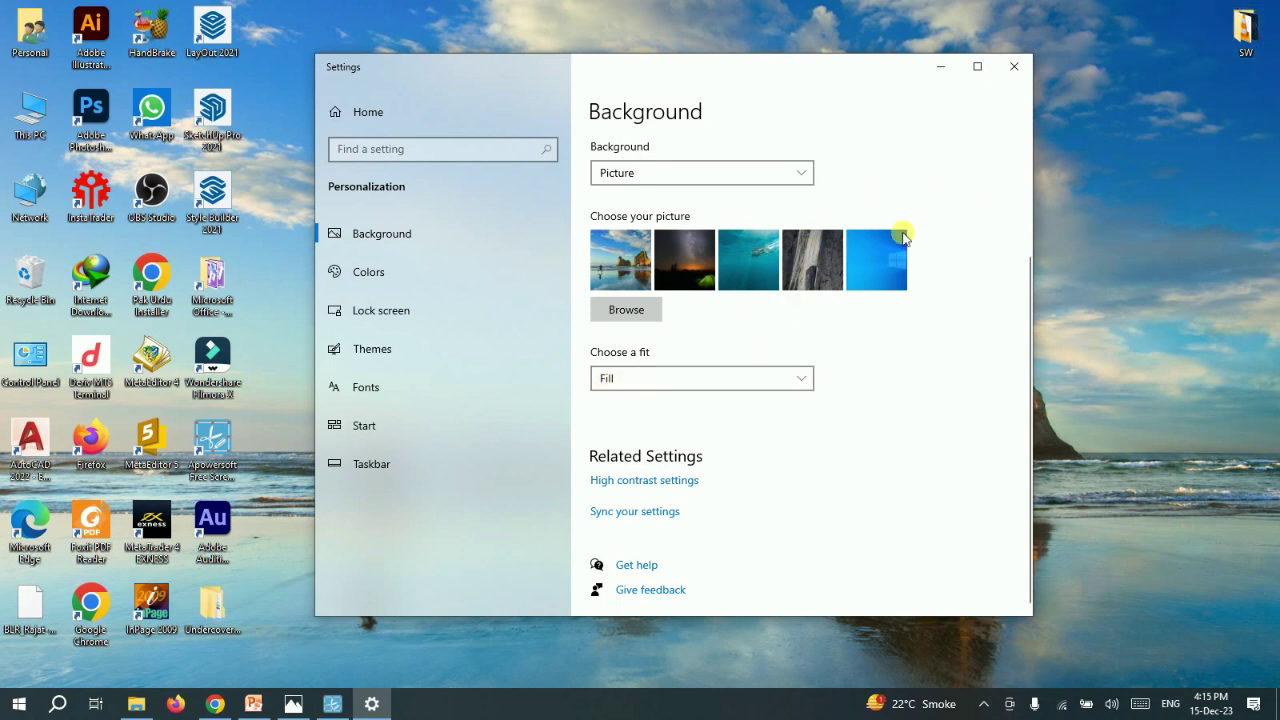
left_click(777, 380)
left_click(773, 404)
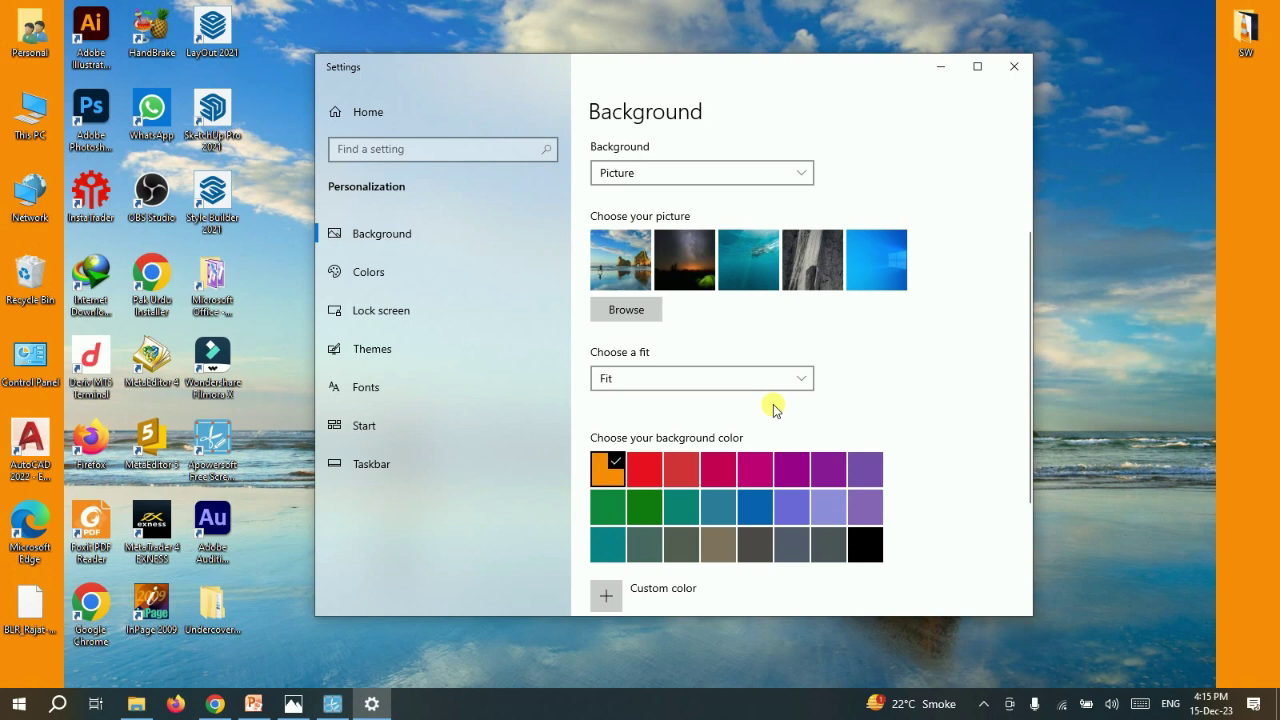
left_click(812, 468)
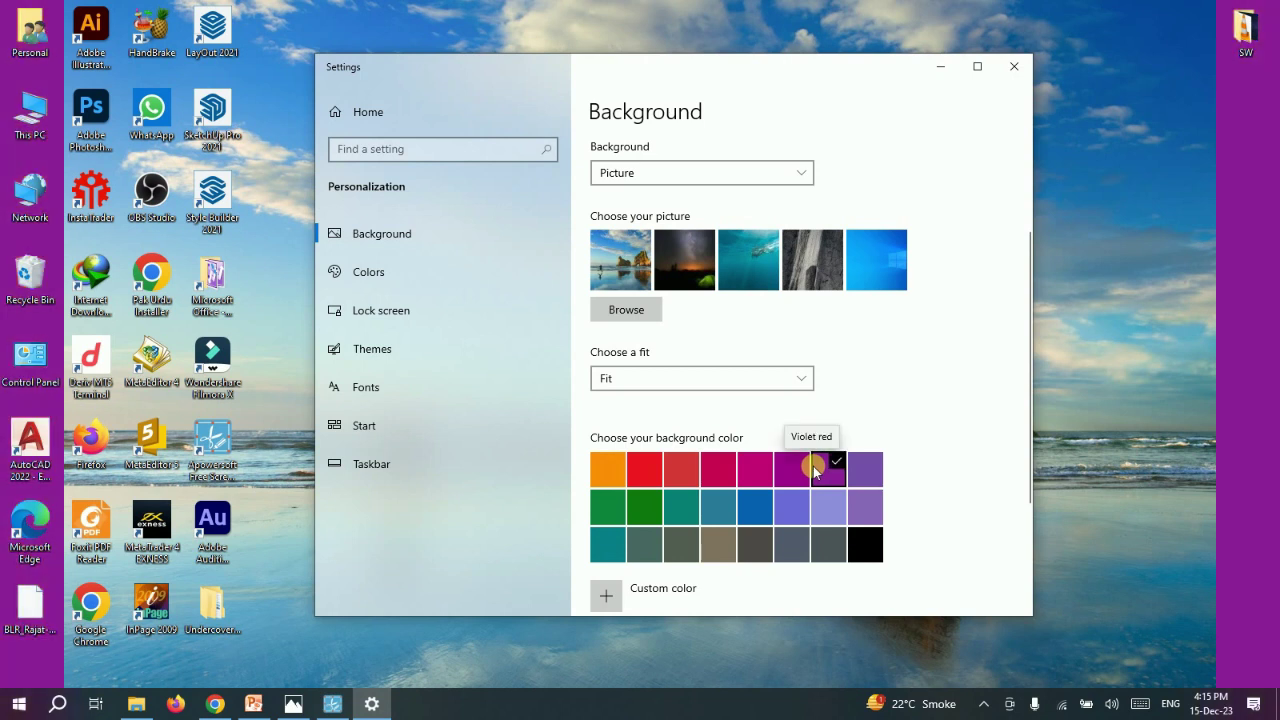
- Try the Stretch fit for the beach picture, switch it to Tile, and minimize the settings window
left_click(621, 390)
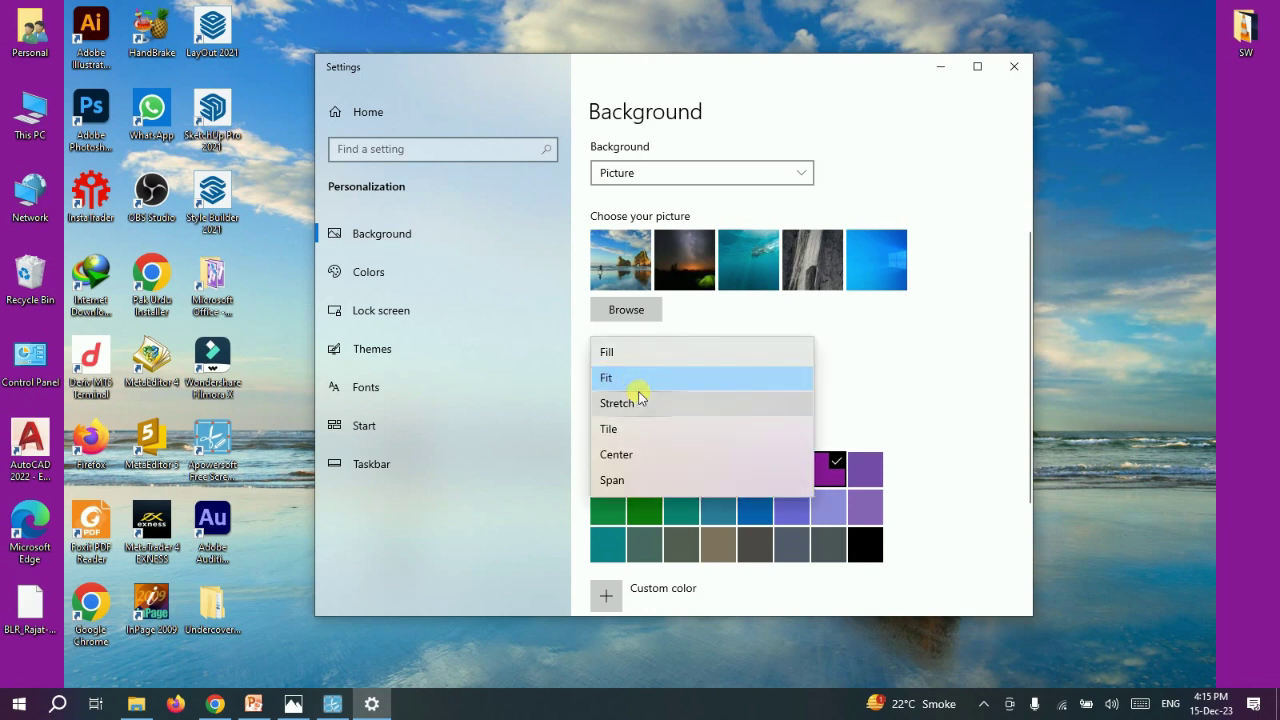
left_click(640, 400)
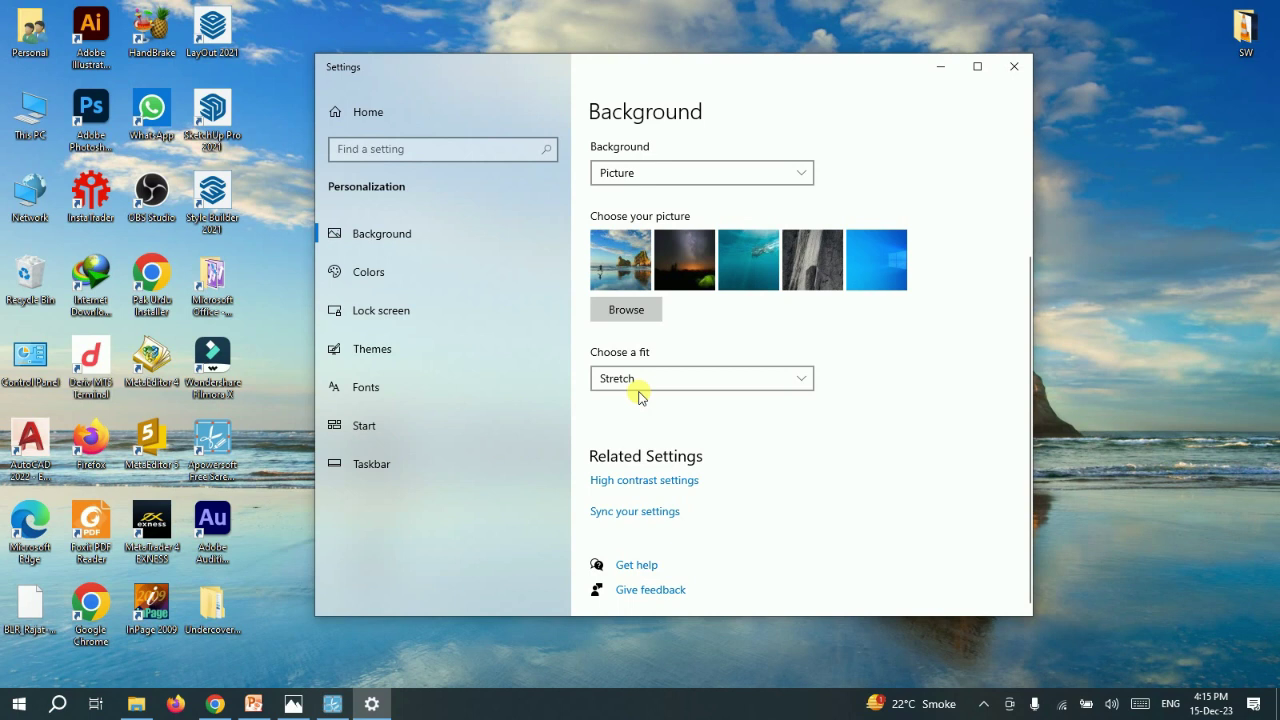
left_click(641, 382)
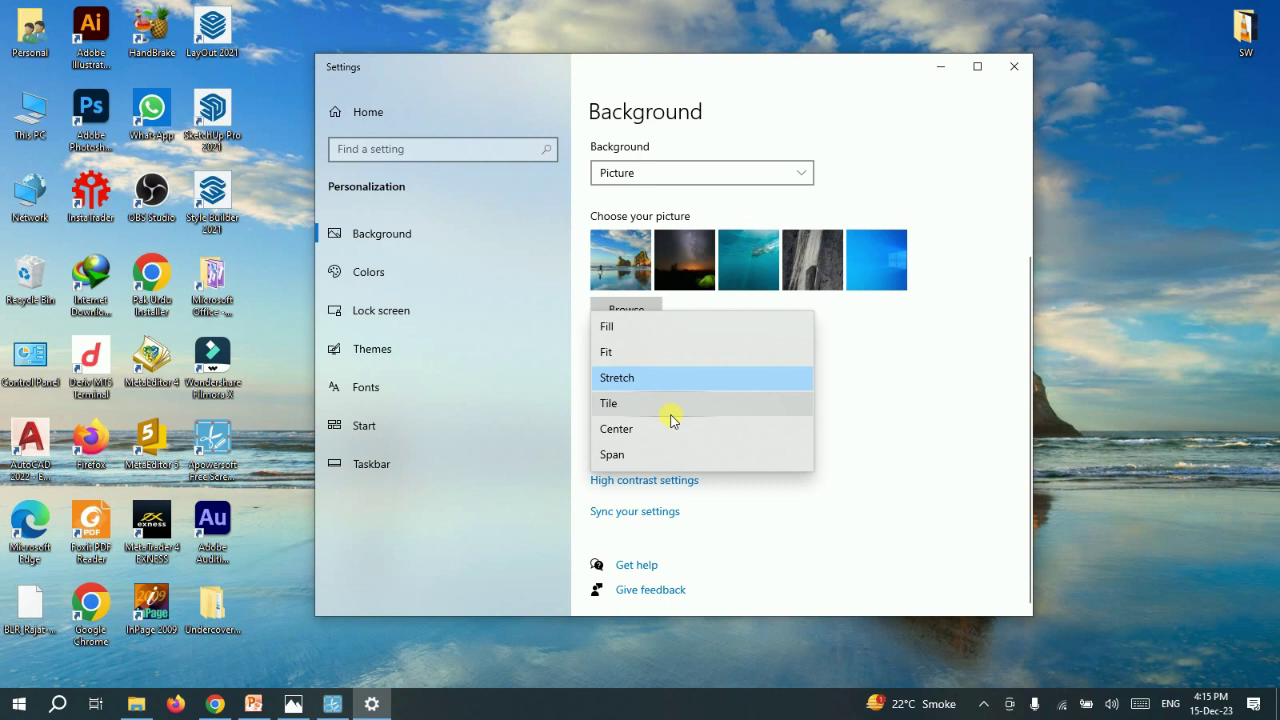
left_click(672, 416)
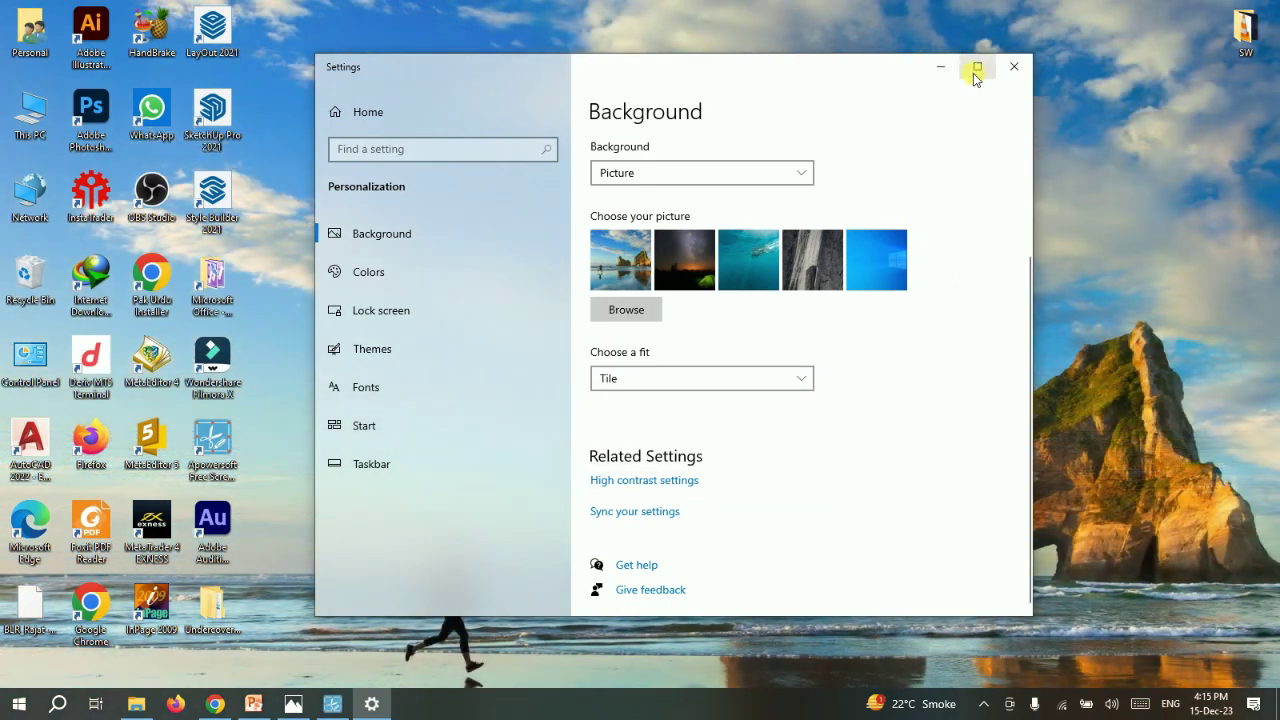
left_click(940, 66)
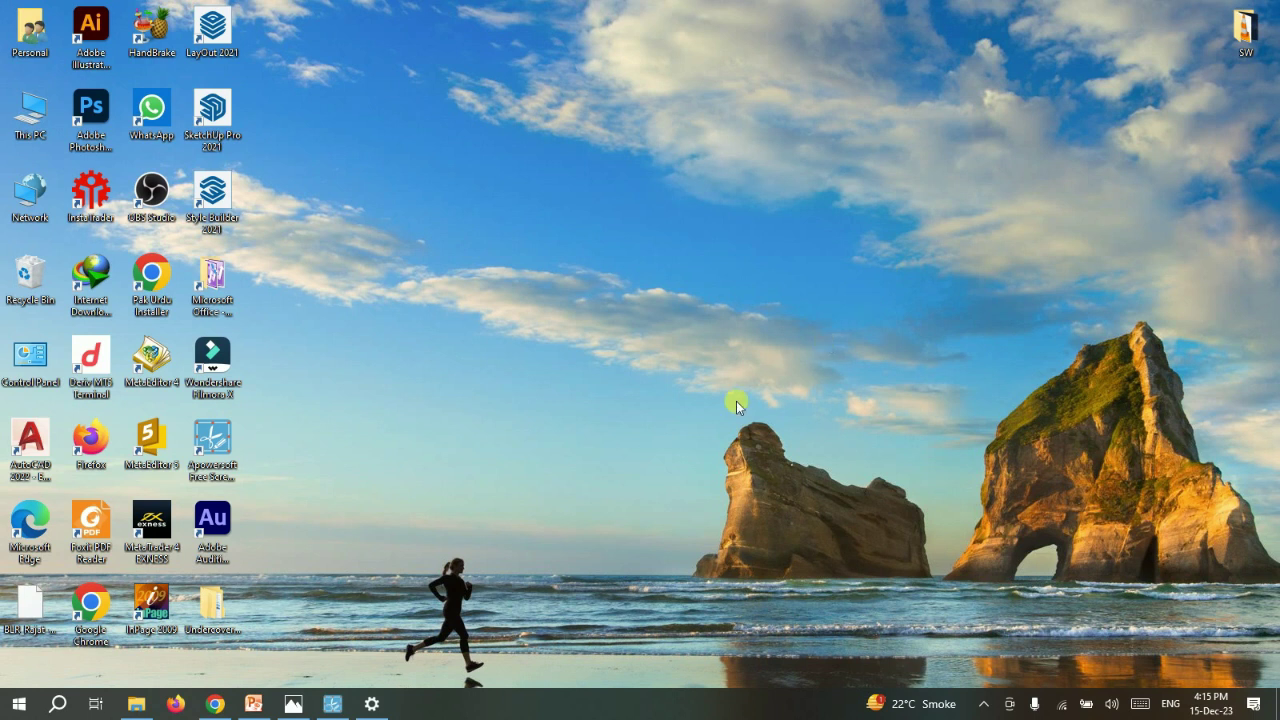
- Reopen the desktop's personalization settings and choose the underwater swimmer image as the background picture
right_click(860, 188)
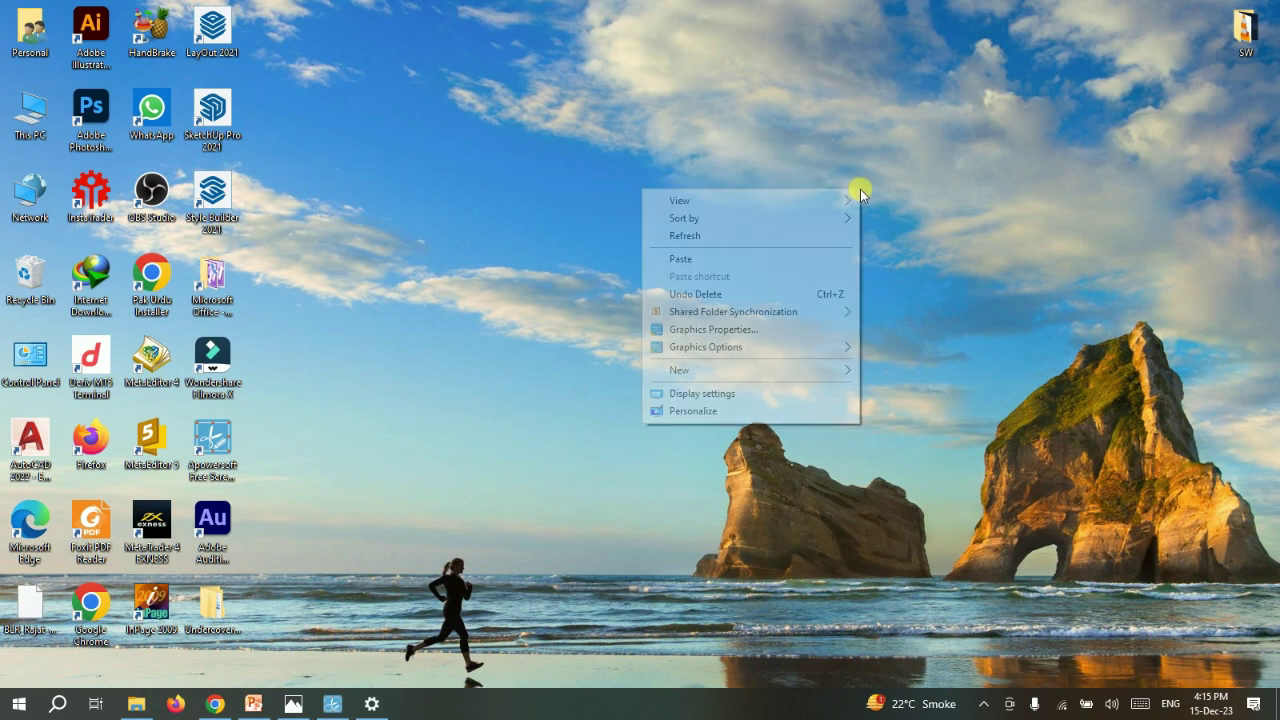
left_click(797, 411)
scroll(793, 403, "down", 2)
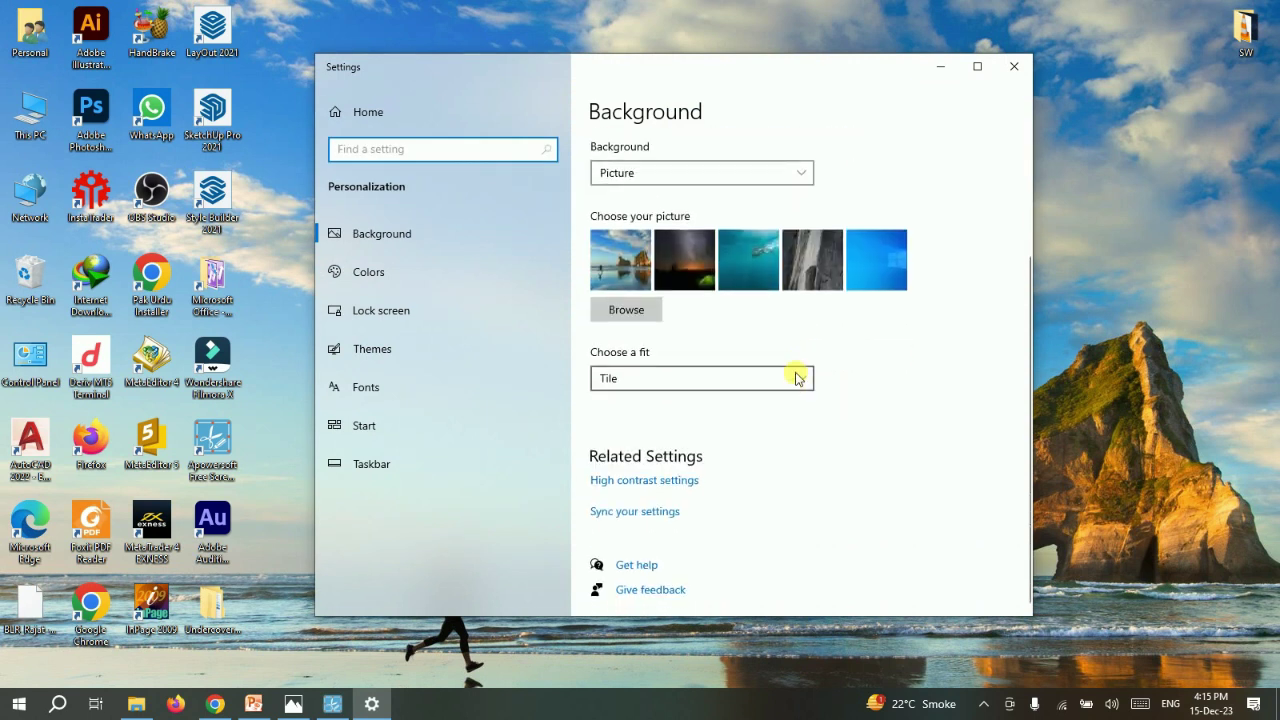
left_click(797, 378)
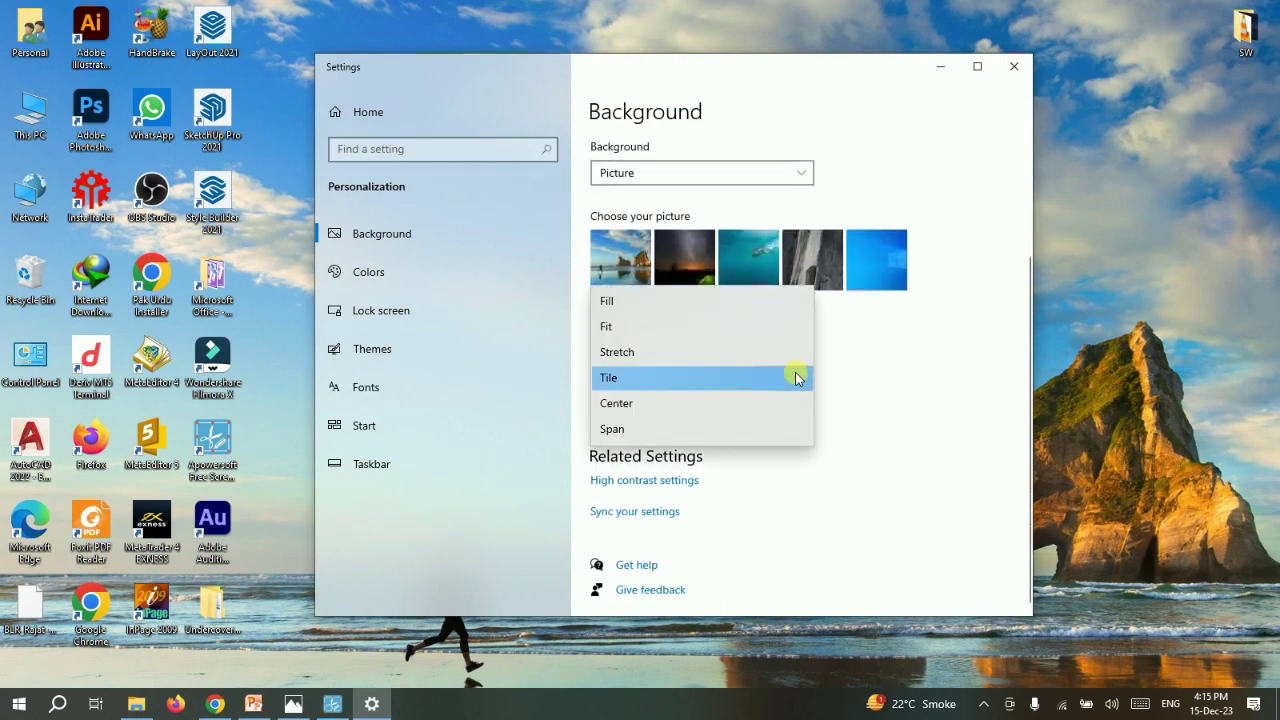
left_click(797, 377)
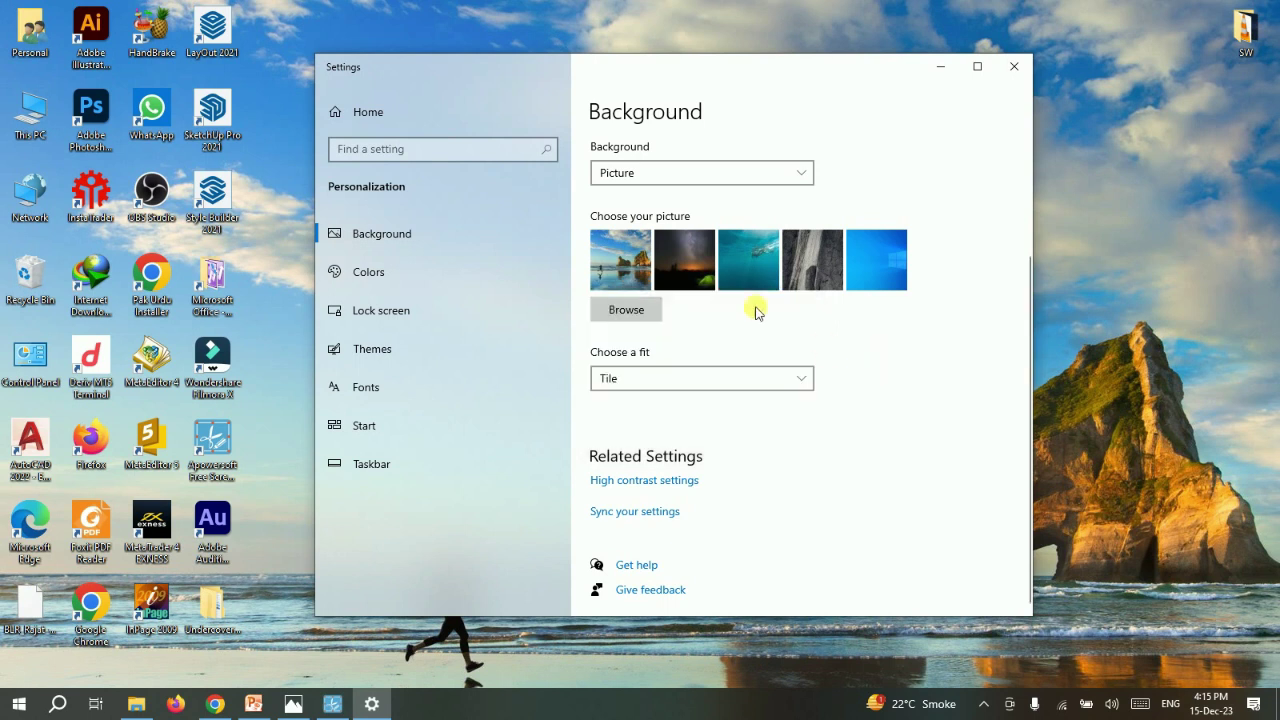
left_click(727, 280)
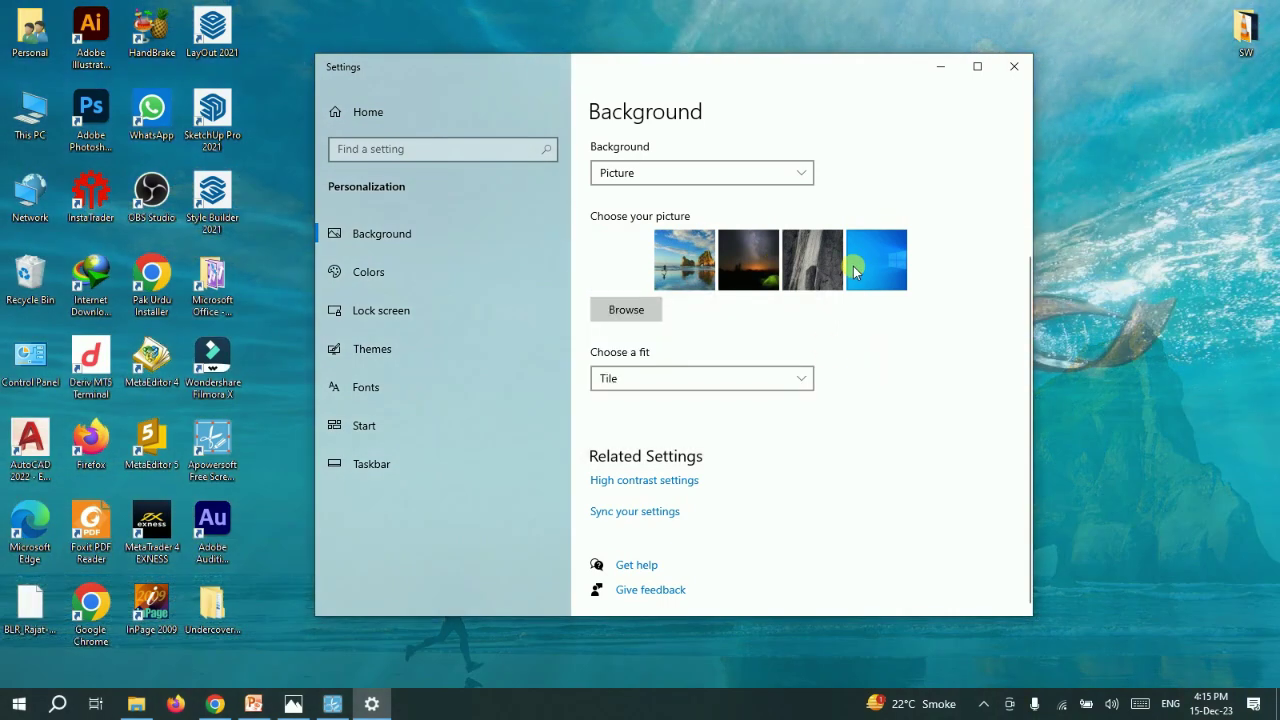
- Try the Stretch fit on the underwater picture and switch the fit back to Tile
left_click(749, 375)
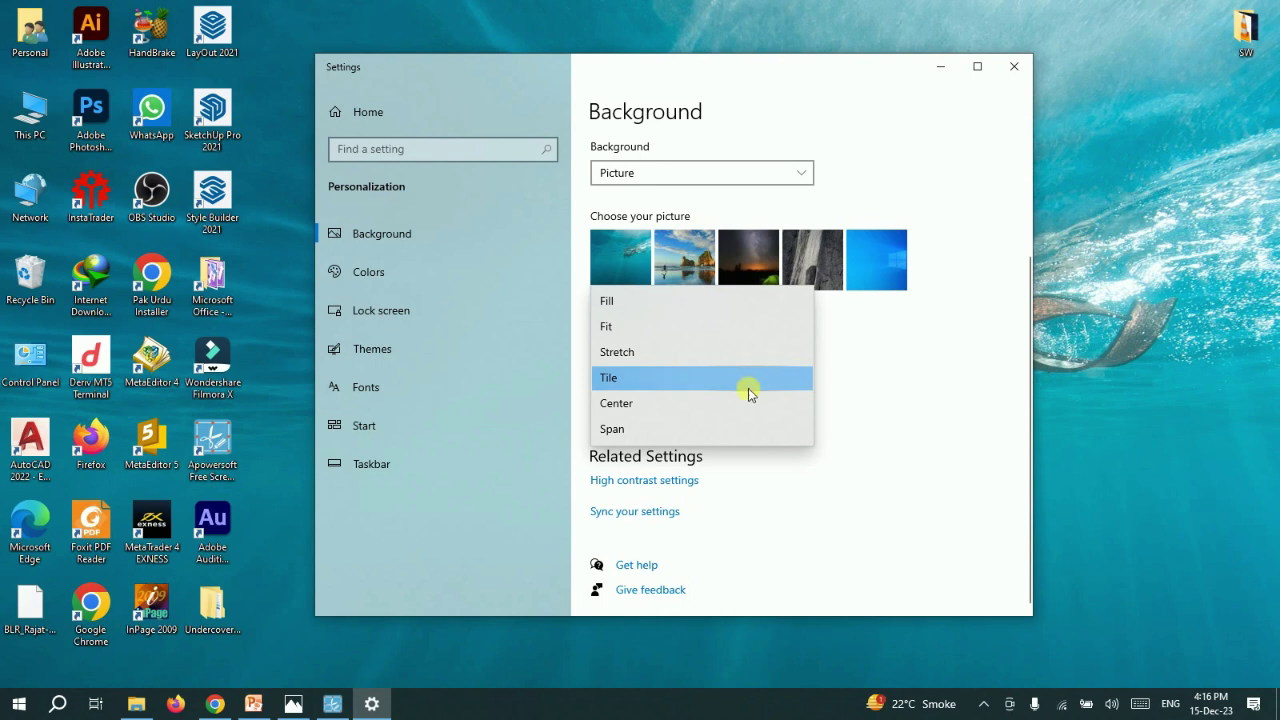
left_click(748, 386)
left_click(747, 384)
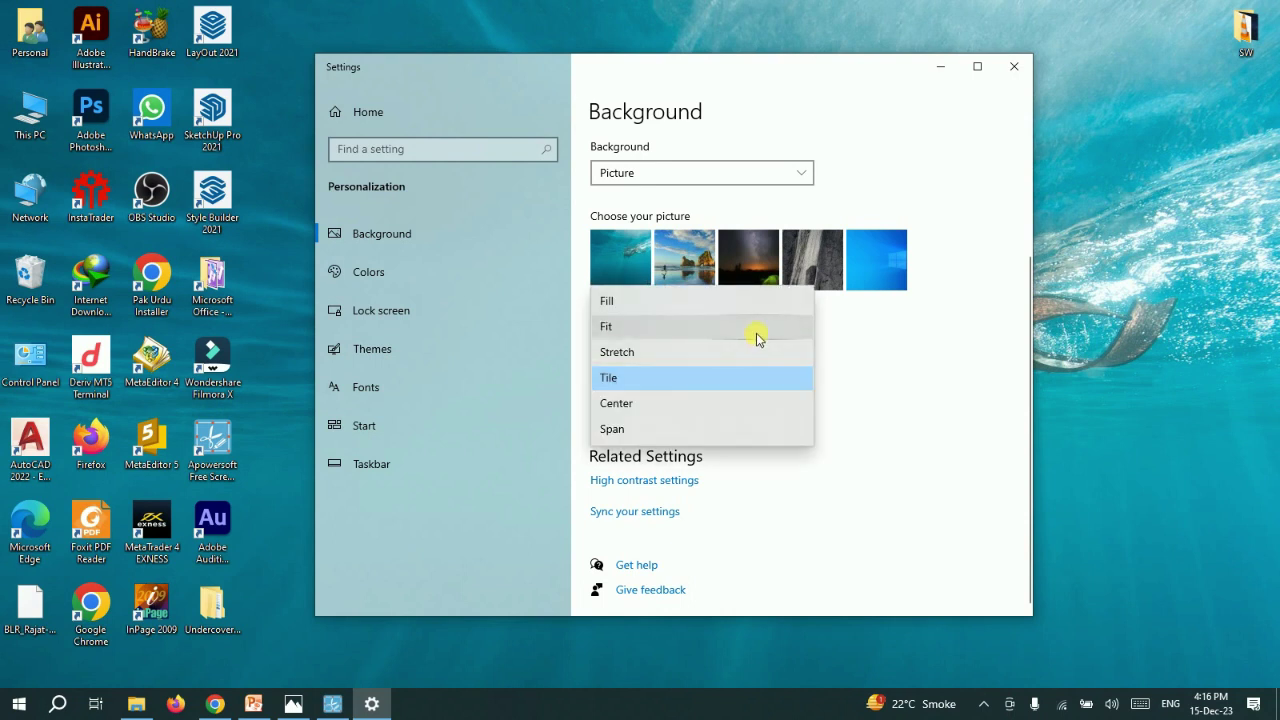
left_click(760, 352)
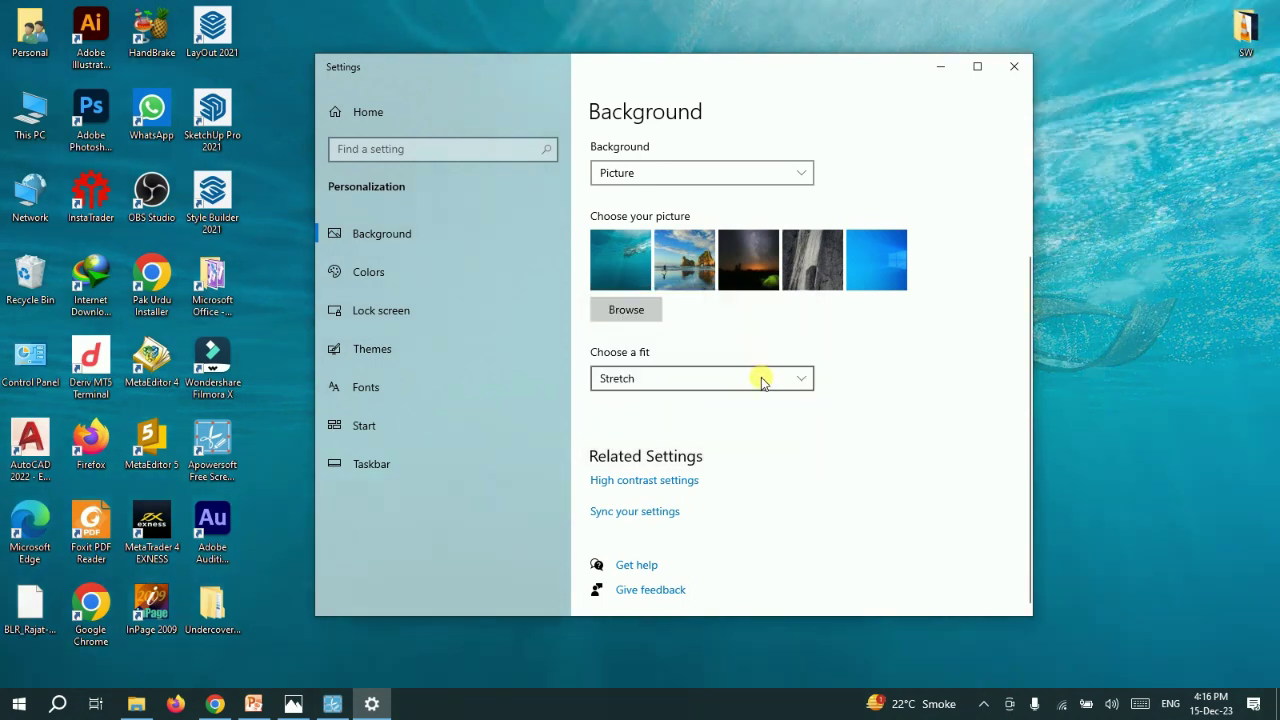
left_click(761, 377)
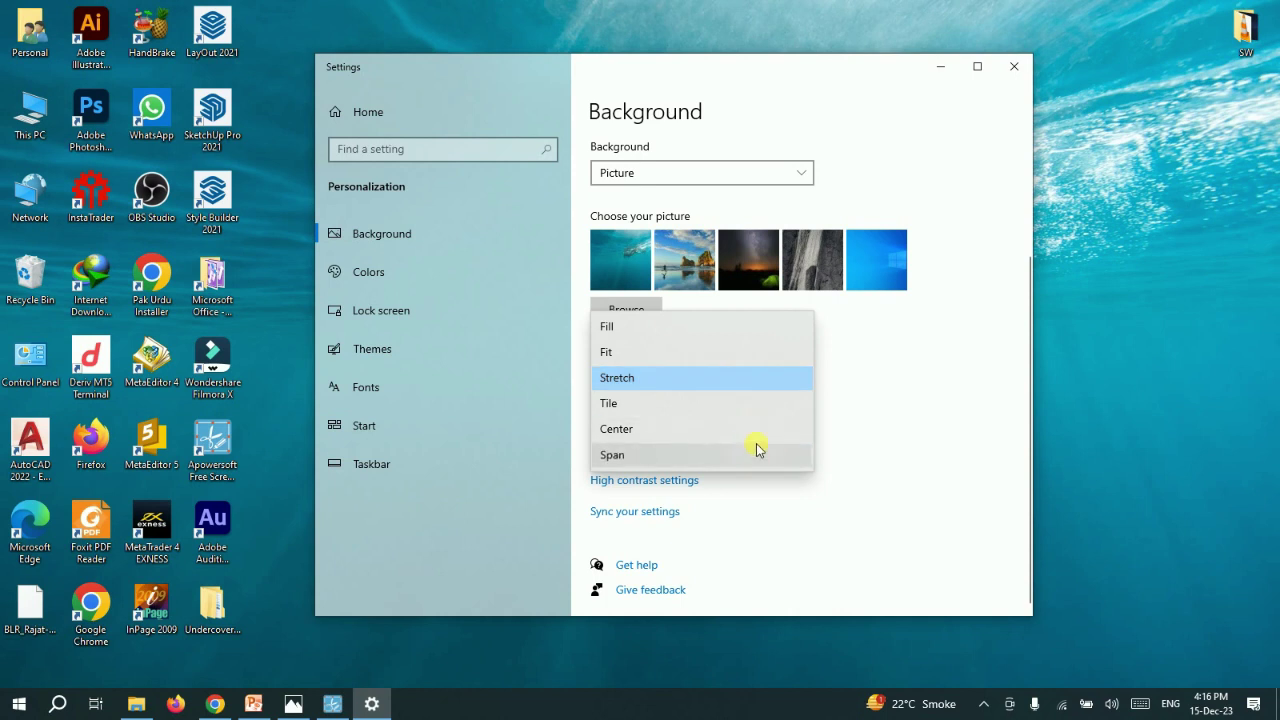
left_click(761, 408)
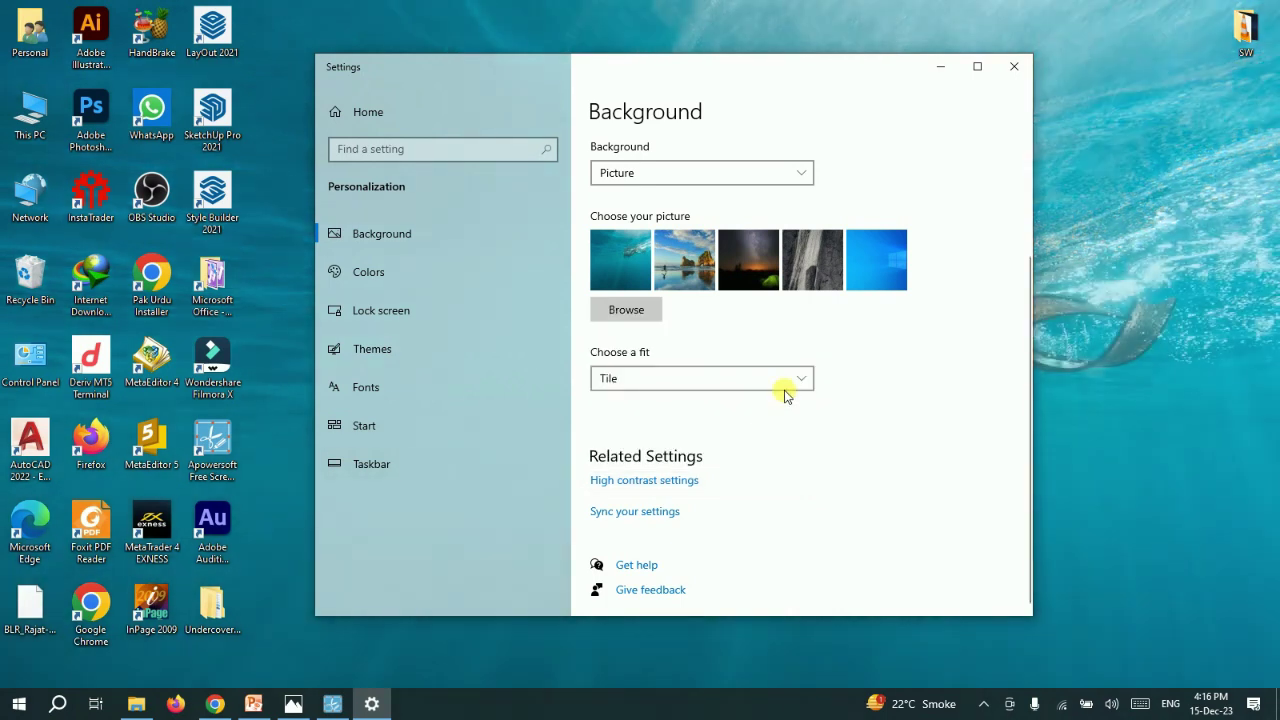
- Minimize the settings window to view the tiled underwater background, refresh the desktop, and restore the settings window
scroll(779, 407, "up", 3)
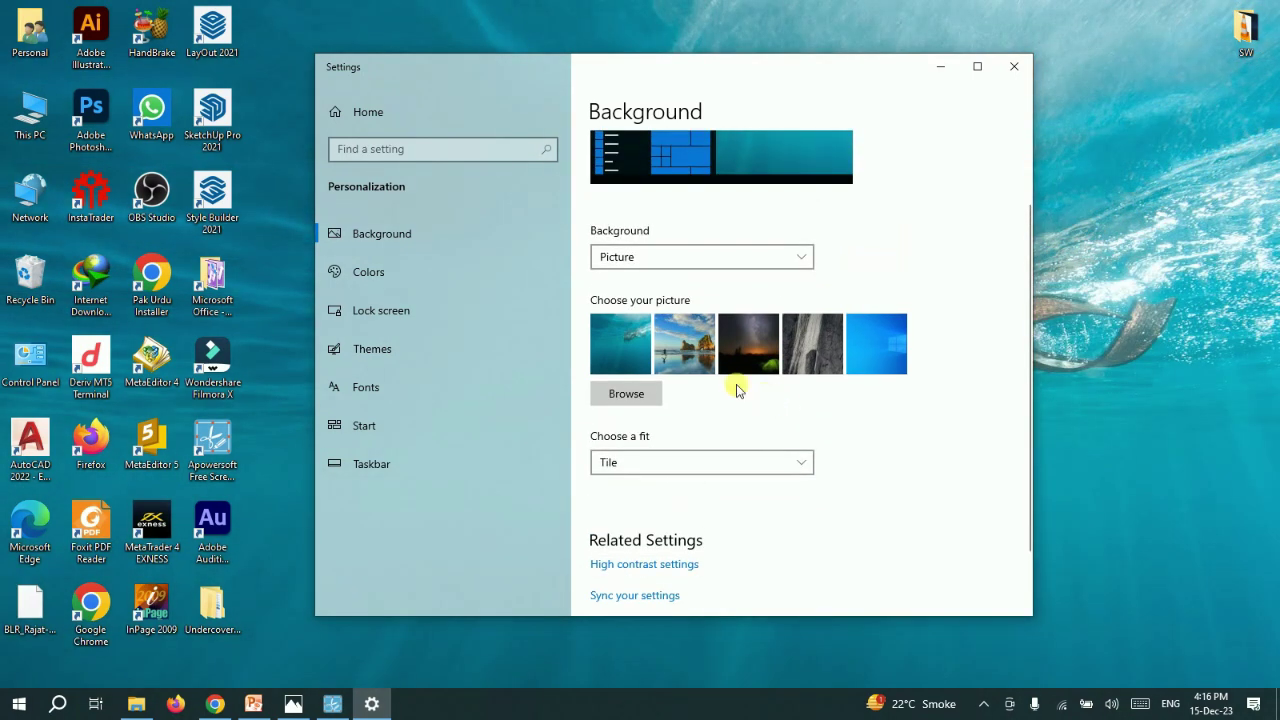
left_click(945, 68)
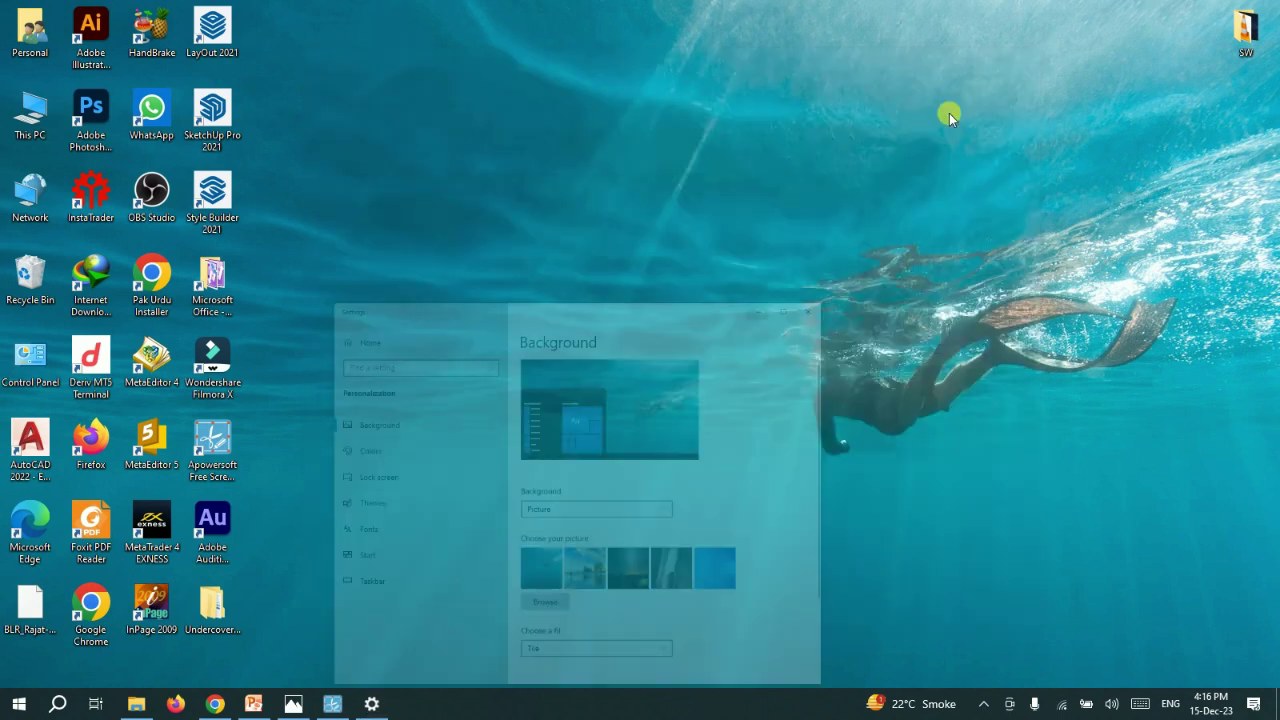
right_click(950, 212)
left_click(919, 246)
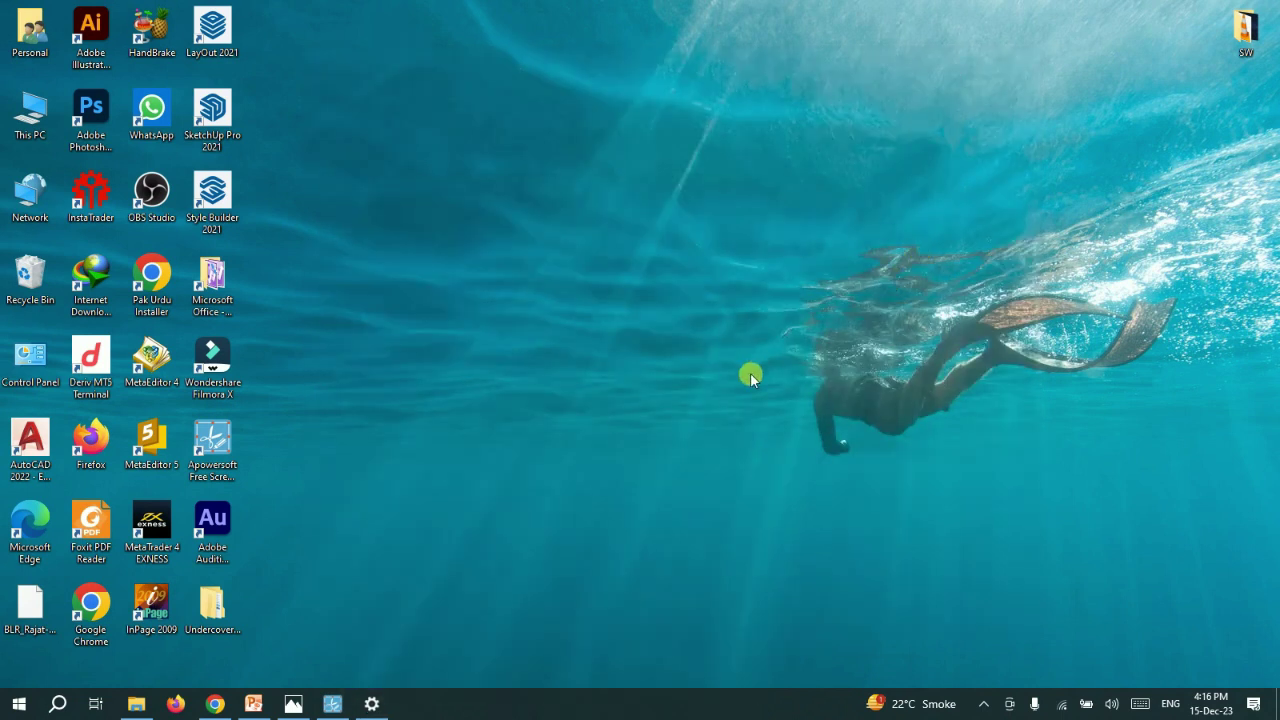
left_click(371, 704)
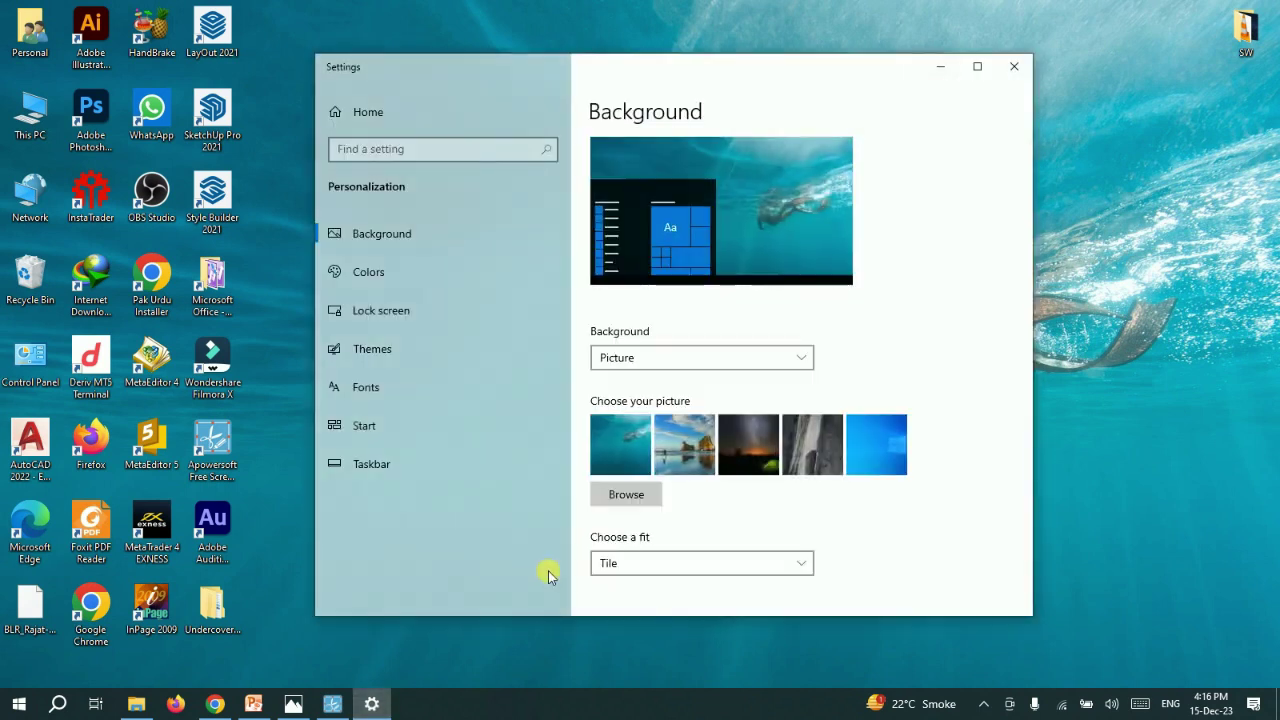
- Try the Stretch and Fill fits for the underwater picture and switch the fit back to Tile
scroll(680, 430, "down", 3)
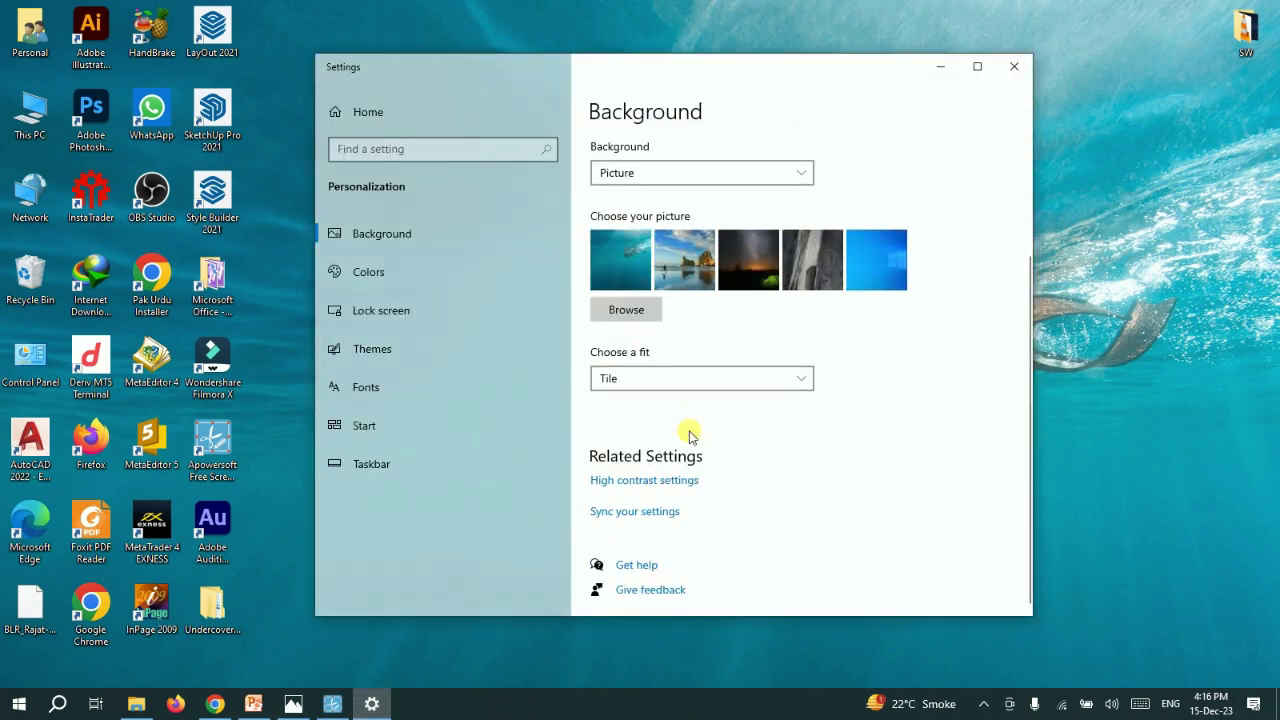
left_click(745, 377)
left_click(744, 358)
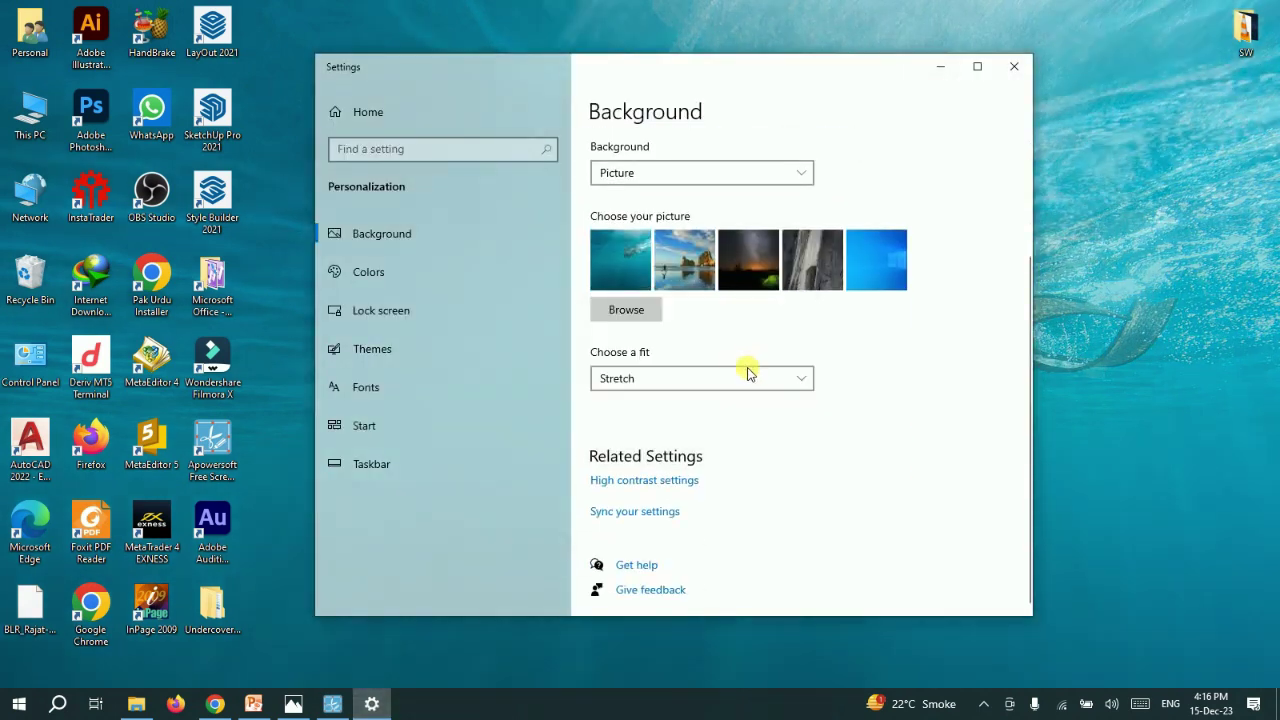
left_click(748, 368)
left_click(751, 326)
left_click(751, 385)
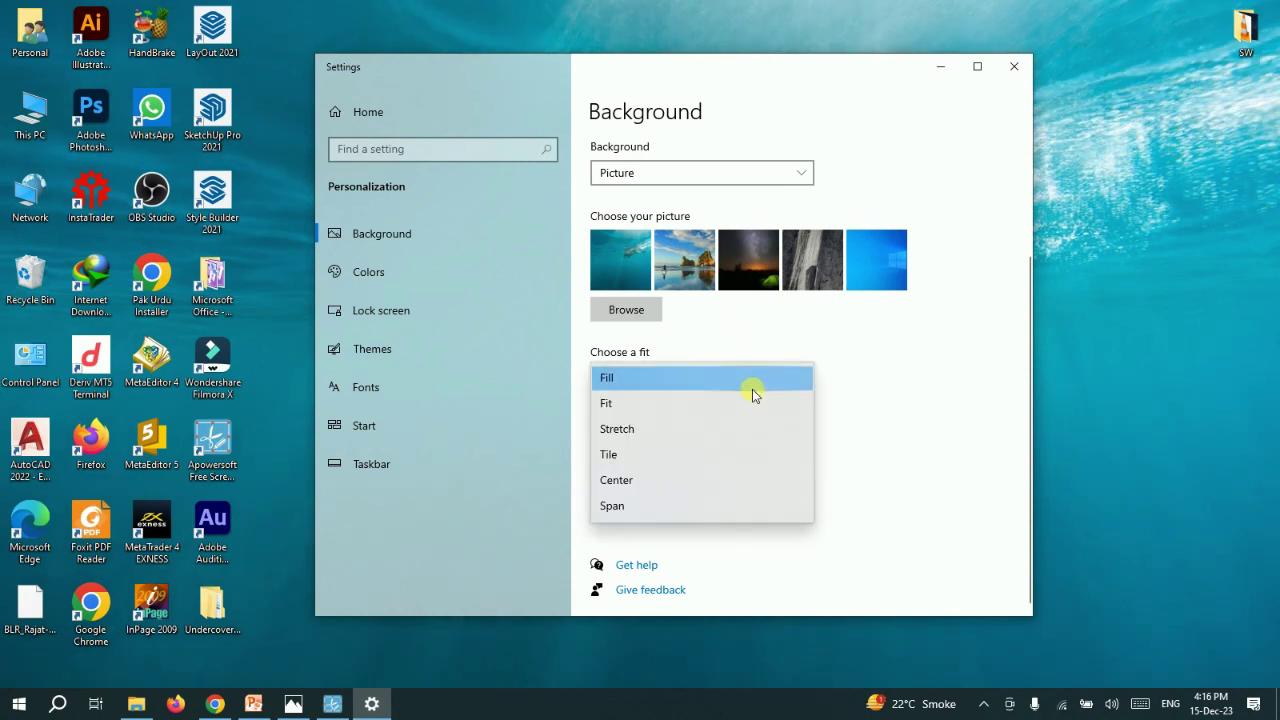
left_click(750, 454)
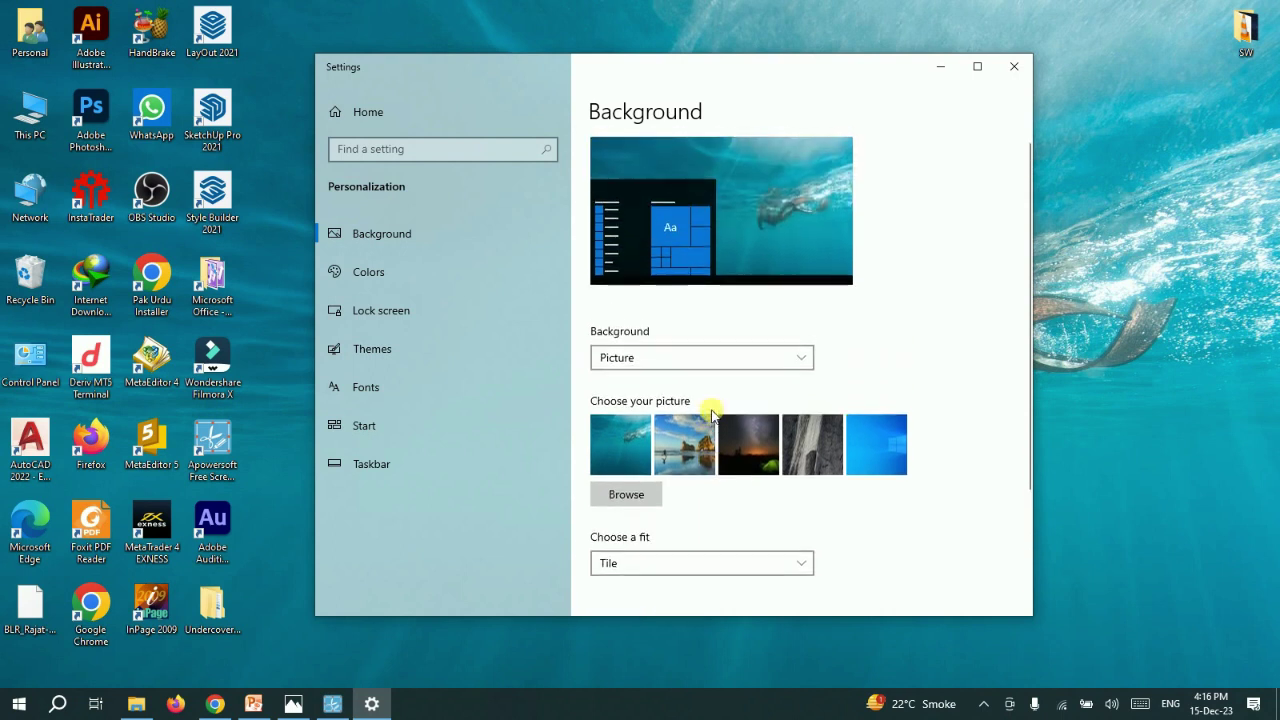
- Look over the available fit options, keep Tile, and choose the starry night picture as the desktop background
left_click(703, 560)
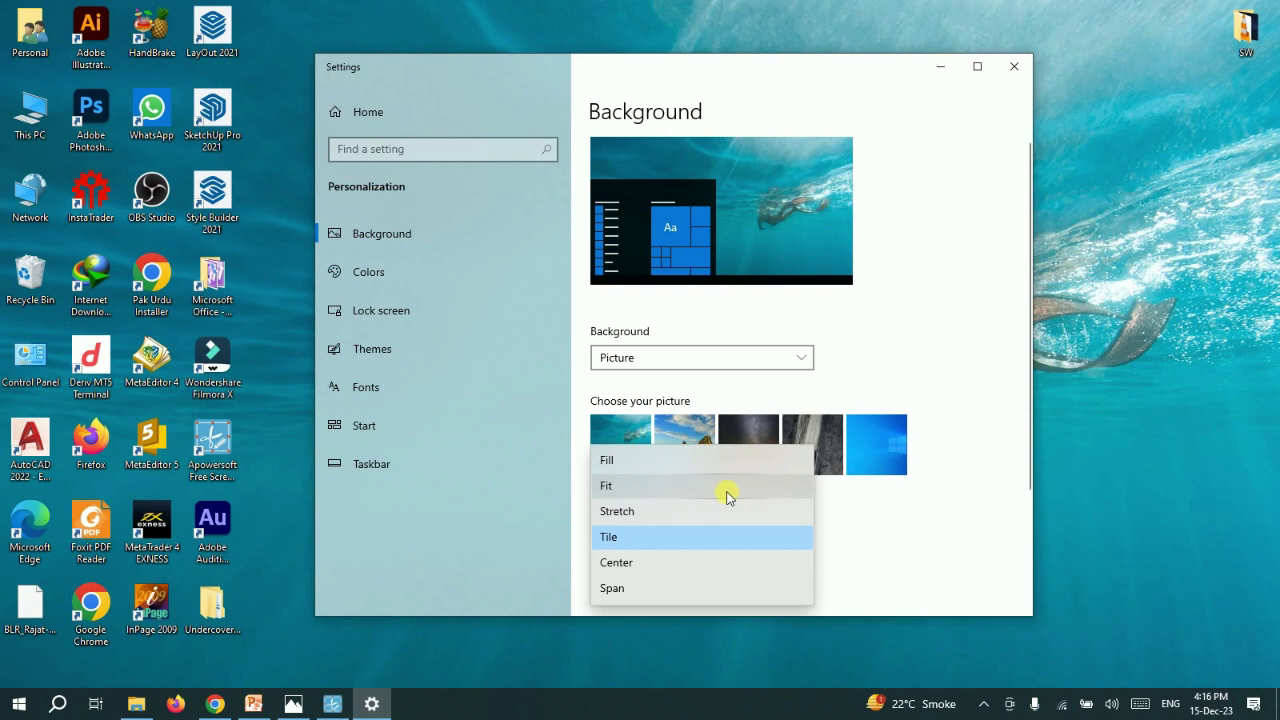
left_click(835, 524)
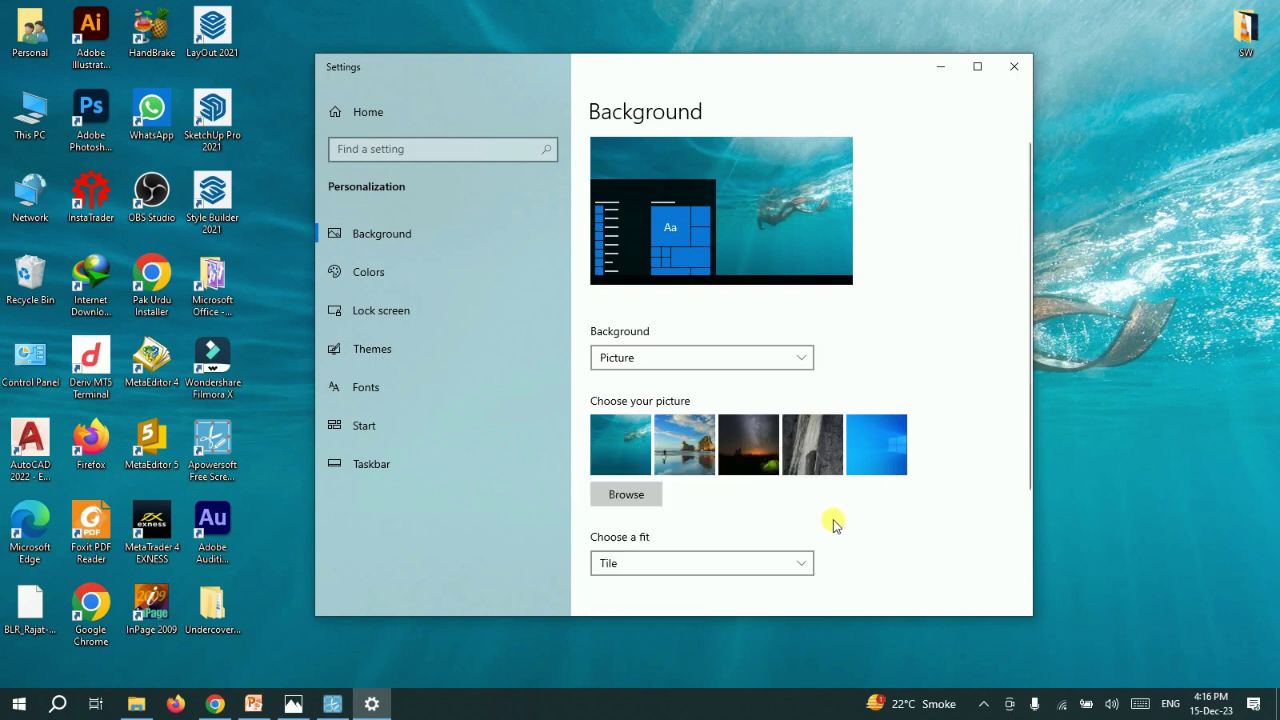
left_click(755, 452)
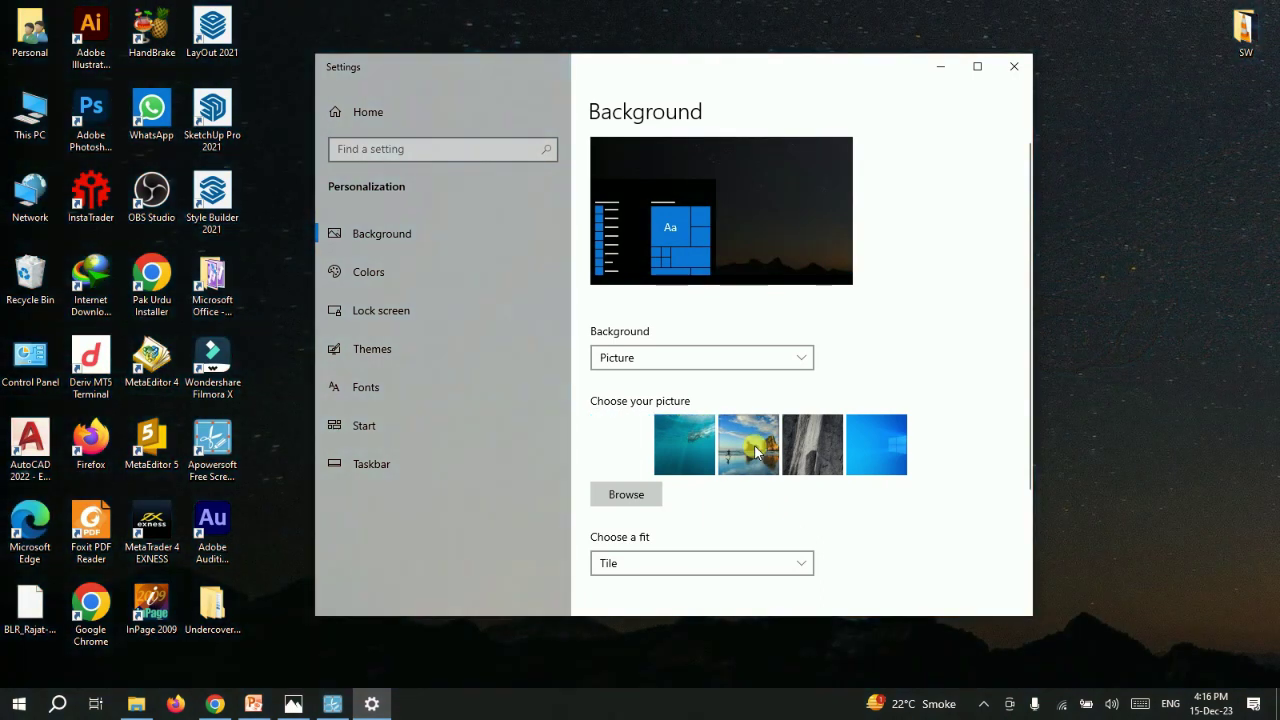
scroll(730, 480, "down", 2)
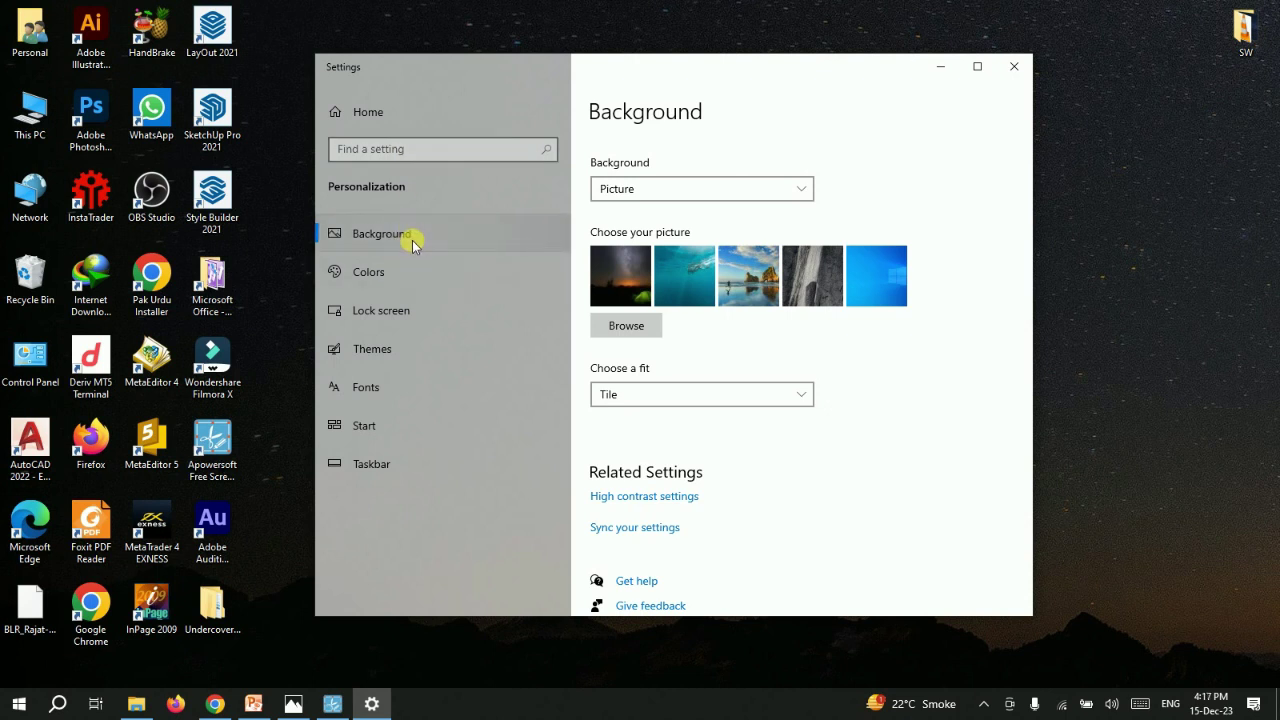
- View the Colors, Lock screen and Themes pages of the personalization settings one after another
left_click(427, 285)
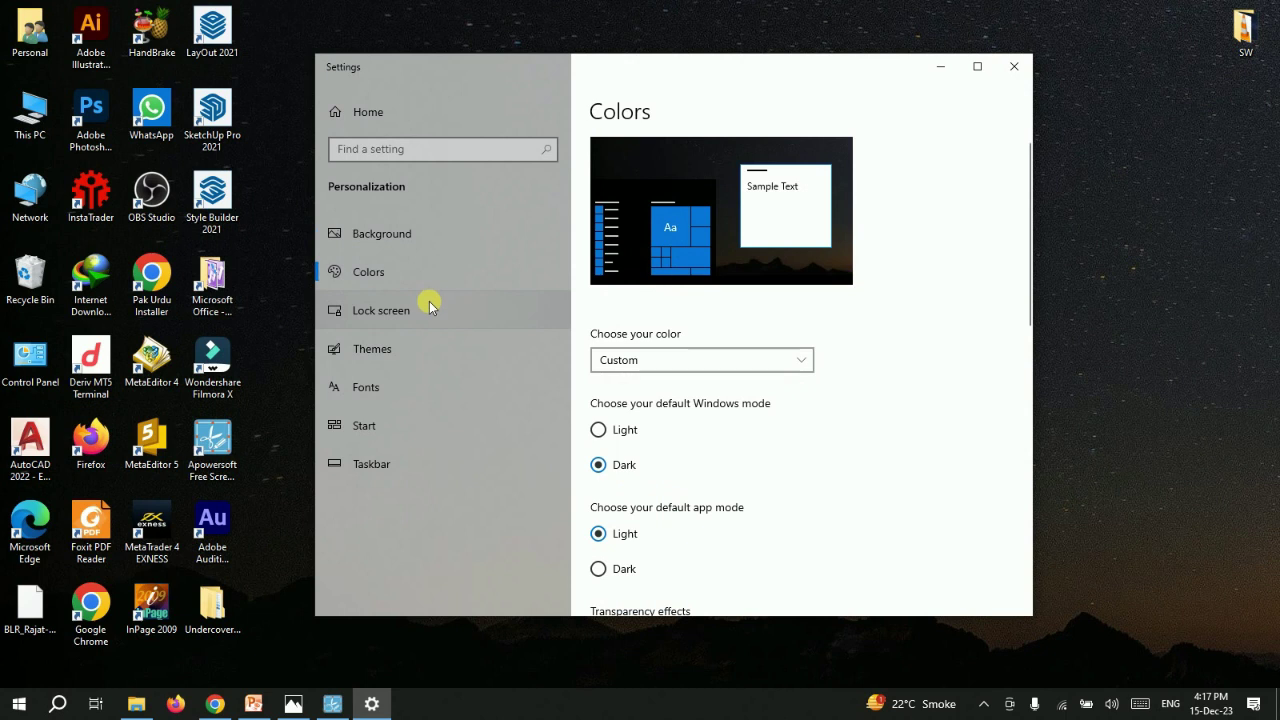
left_click(430, 305)
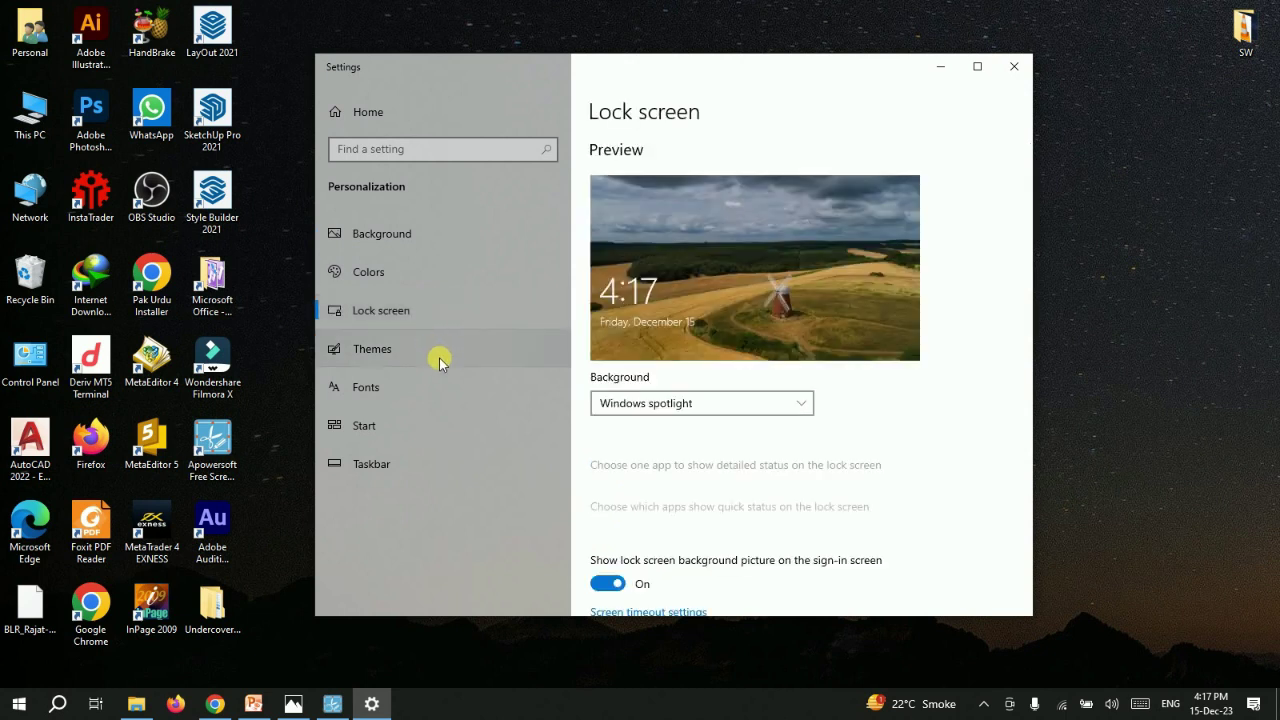
left_click(442, 361)
- Open the Fonts page and browse the available fonts, returning to the start of the list
left_click(444, 391)
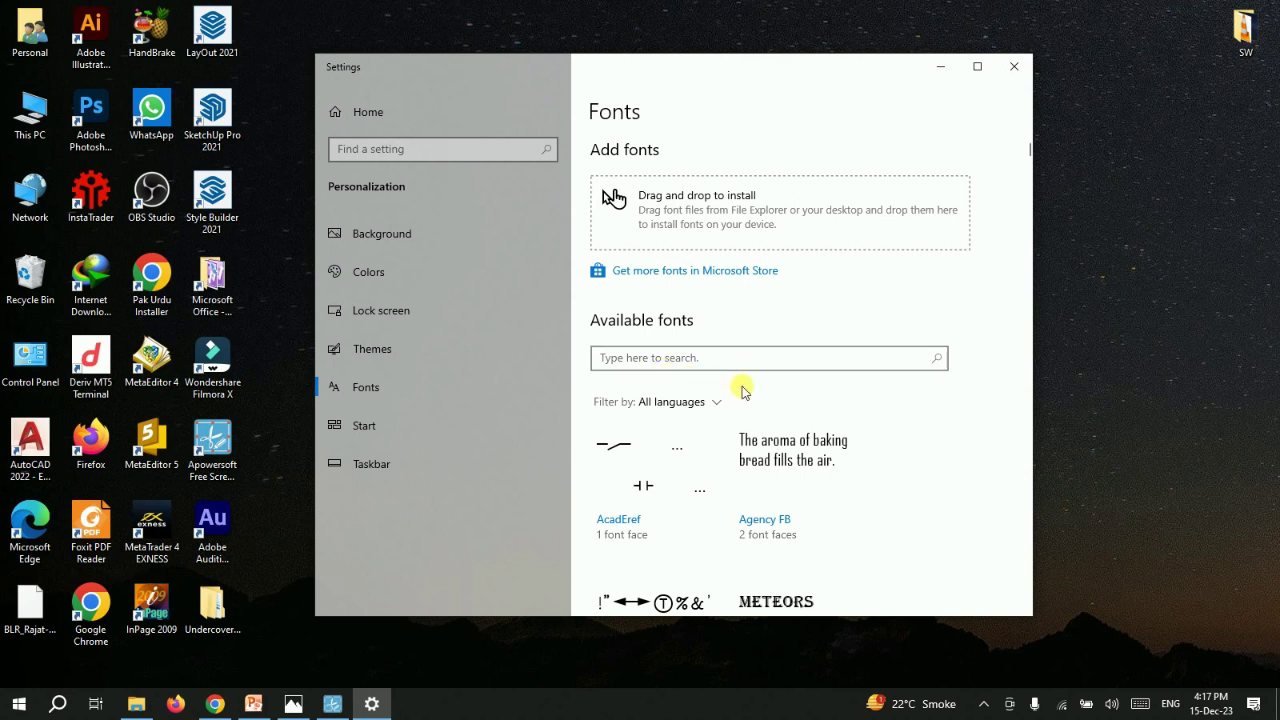
scroll(742, 390, "down", 5)
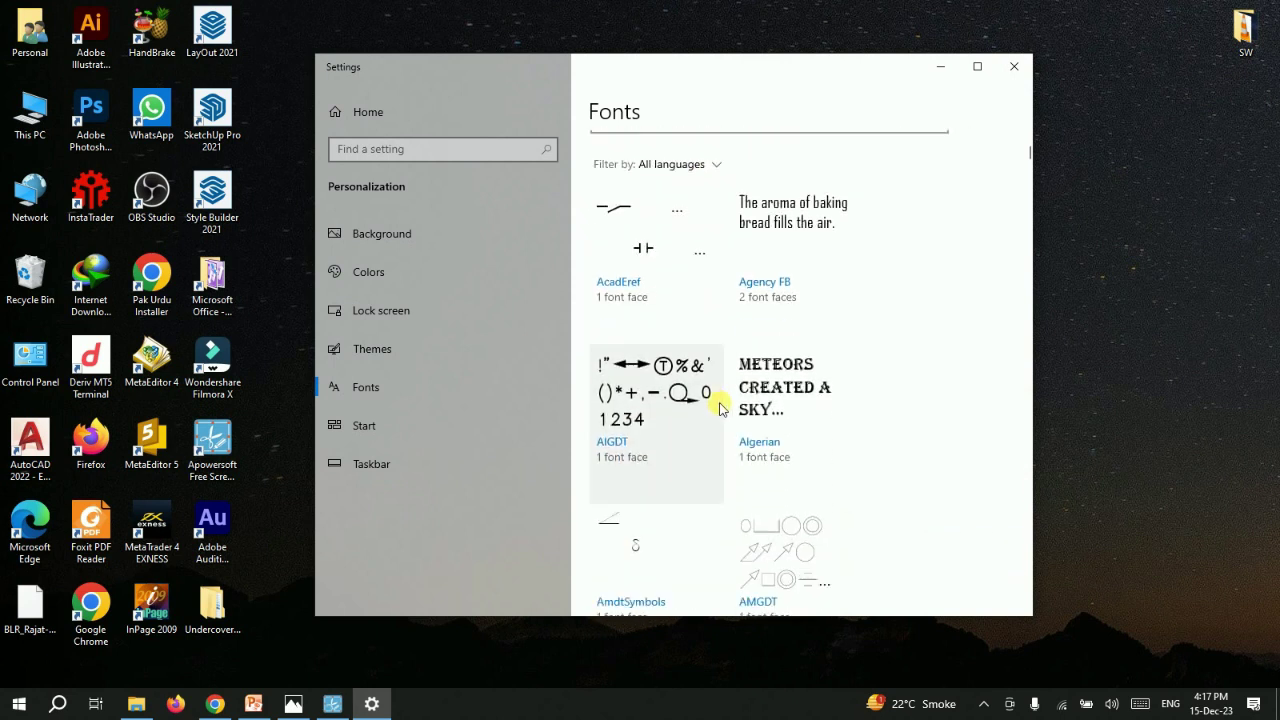
scroll(719, 405, "down", 6)
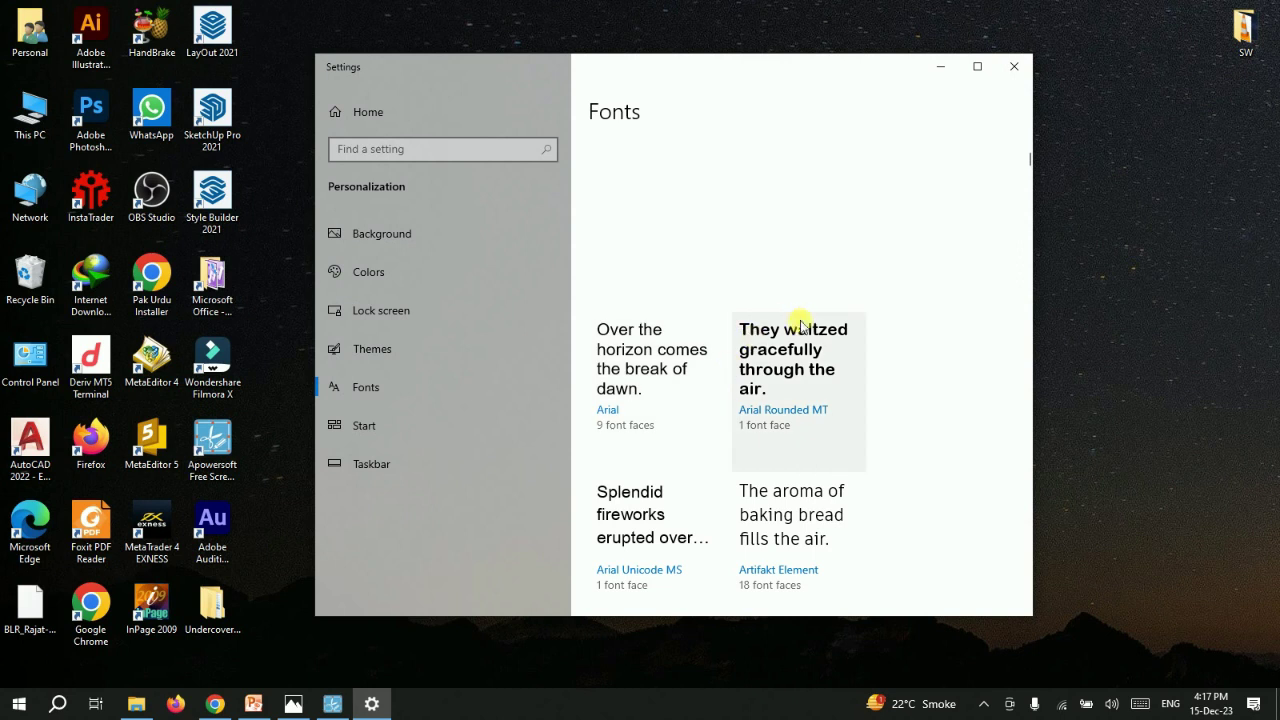
scroll(686, 374, "down", 3)
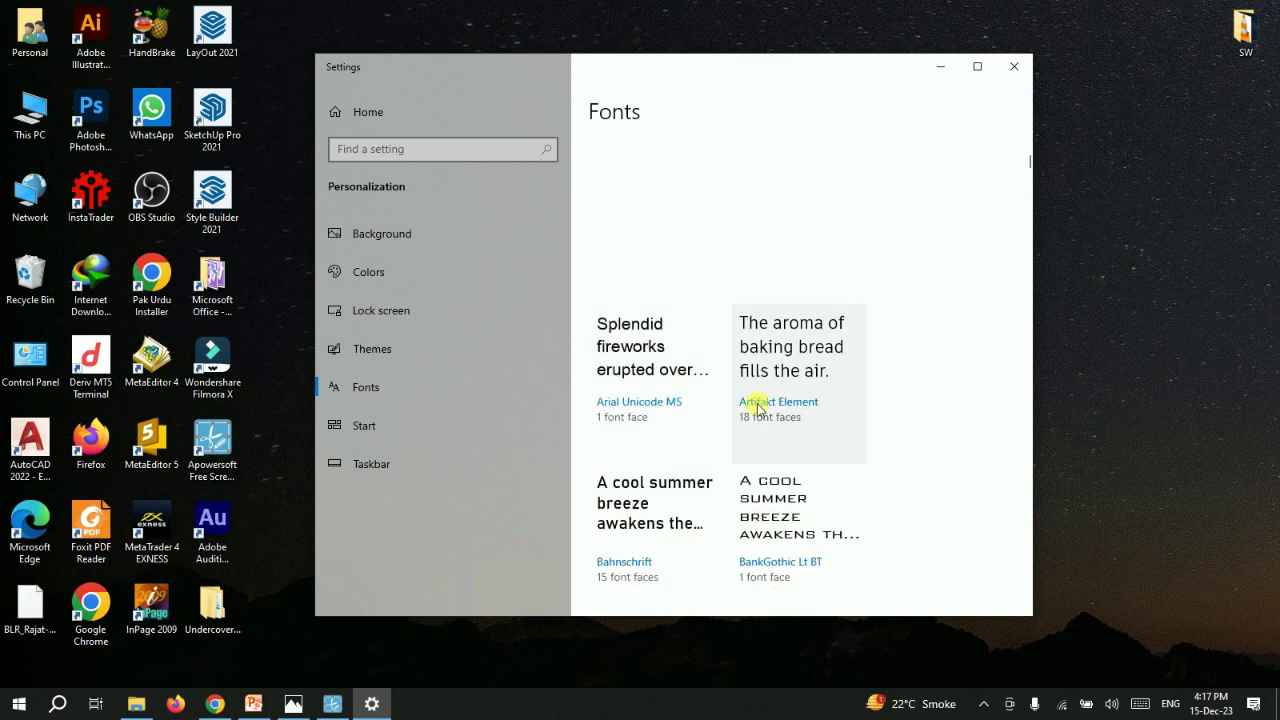
scroll(806, 405, "up", 10)
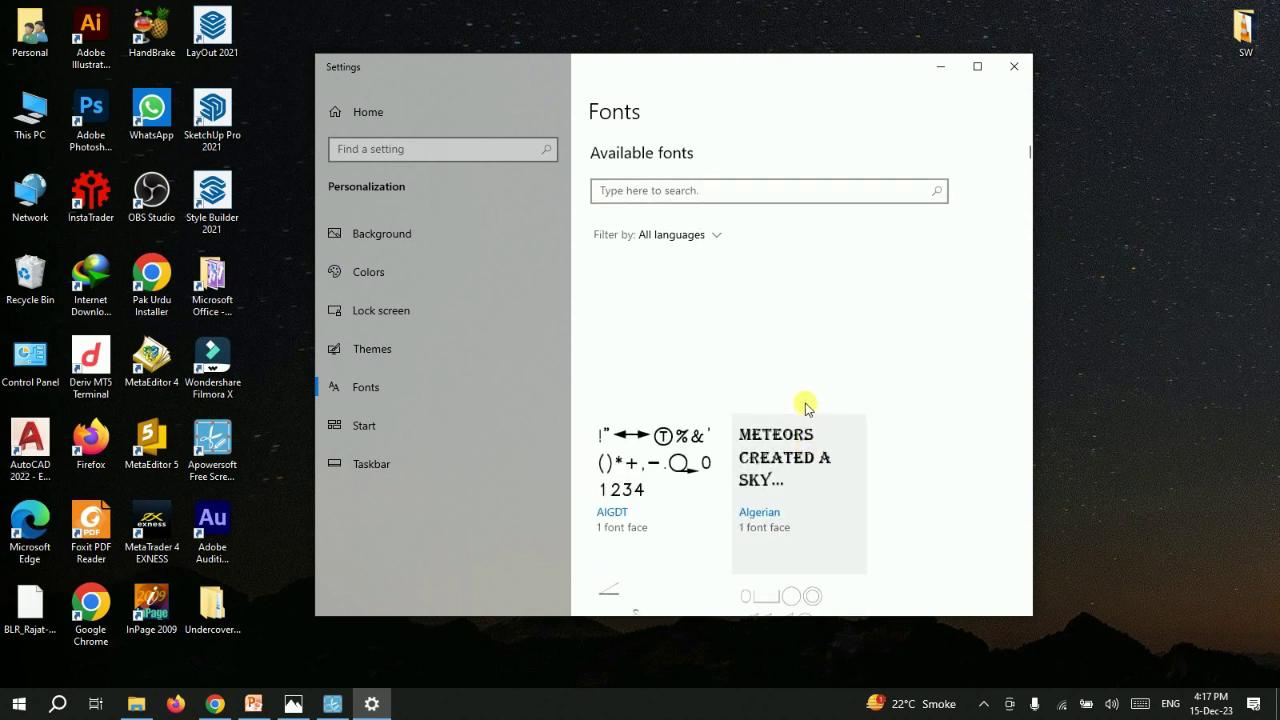
scroll(806, 405, "up", 3)
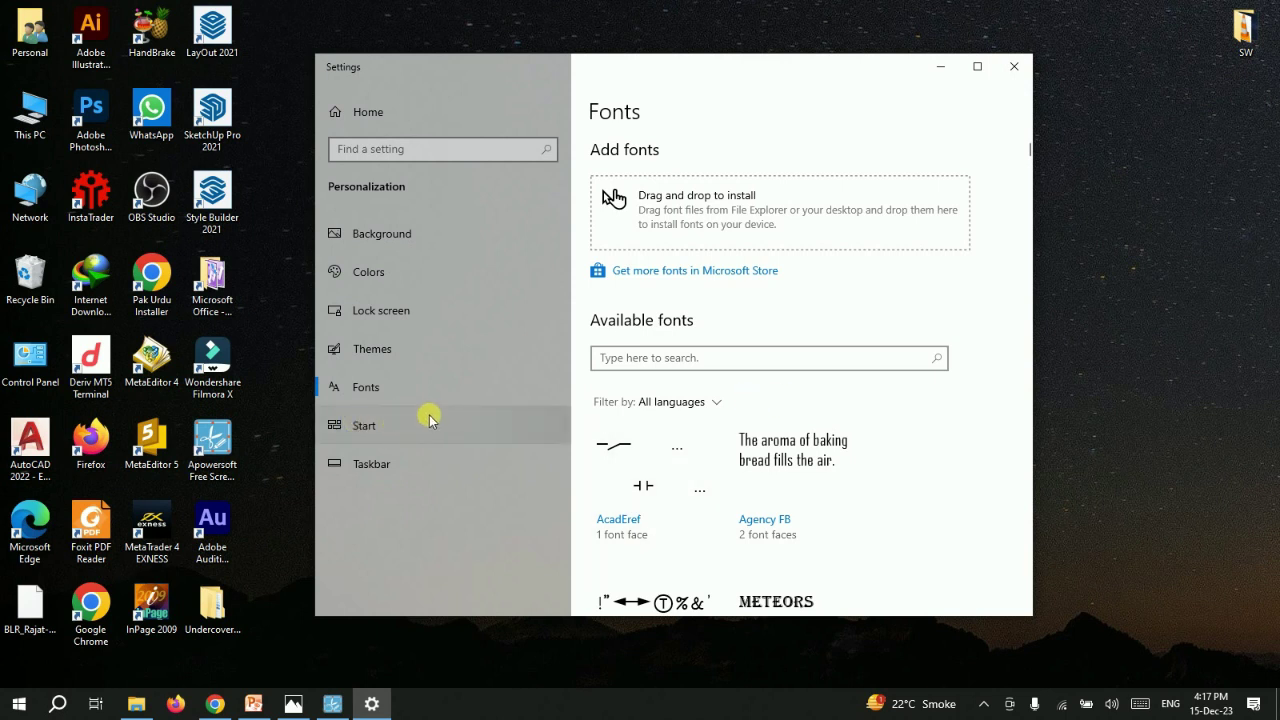
- View the Start and Taskbar personalization options and close the settings window
left_click(467, 419)
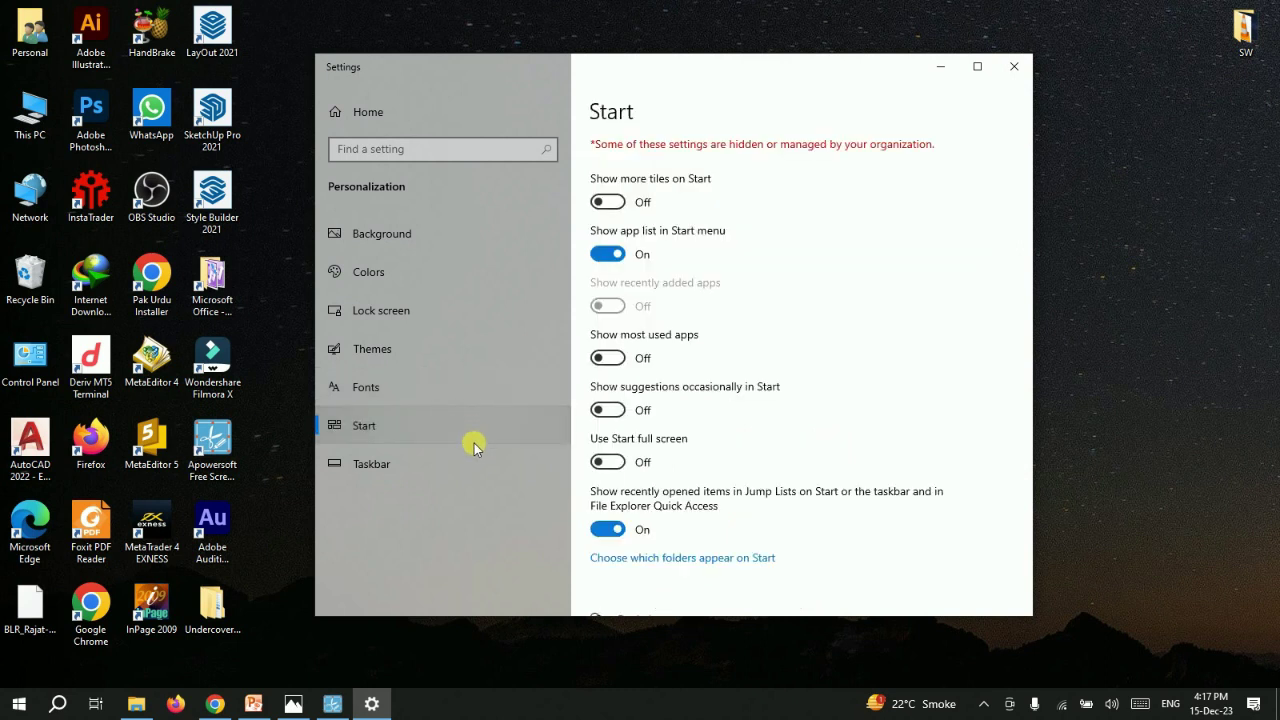
left_click(478, 455)
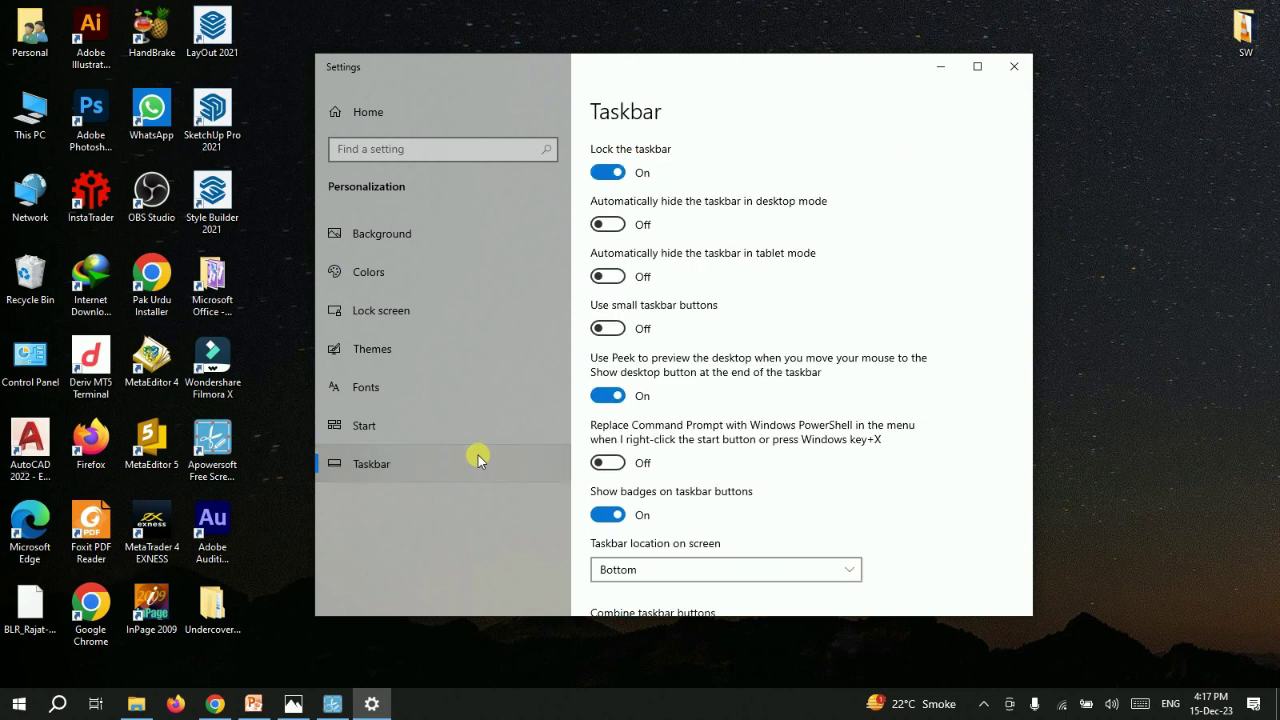
scroll(668, 435, "down", 2)
scroll(668, 435, "up", 2)
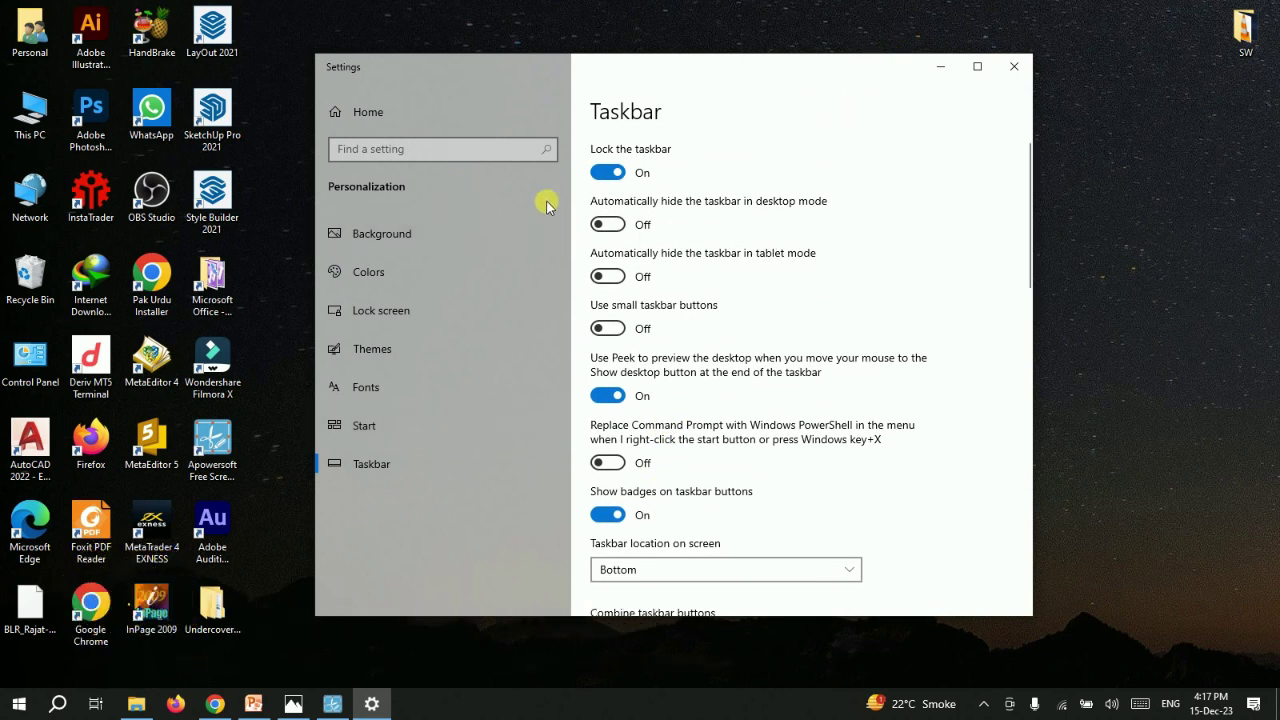
left_click(1007, 70)
- Open the display settings from the desktop and slightly lower the brightness of the built-in display
right_click(716, 108)
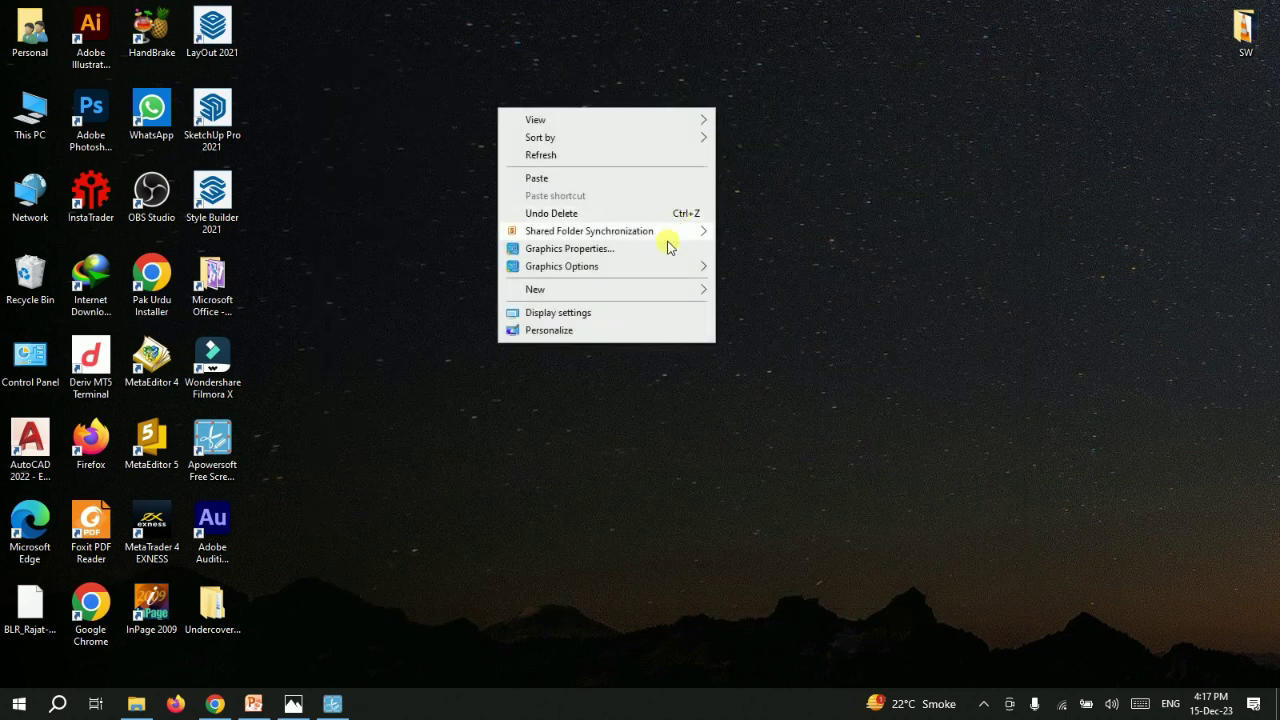
left_click(652, 316)
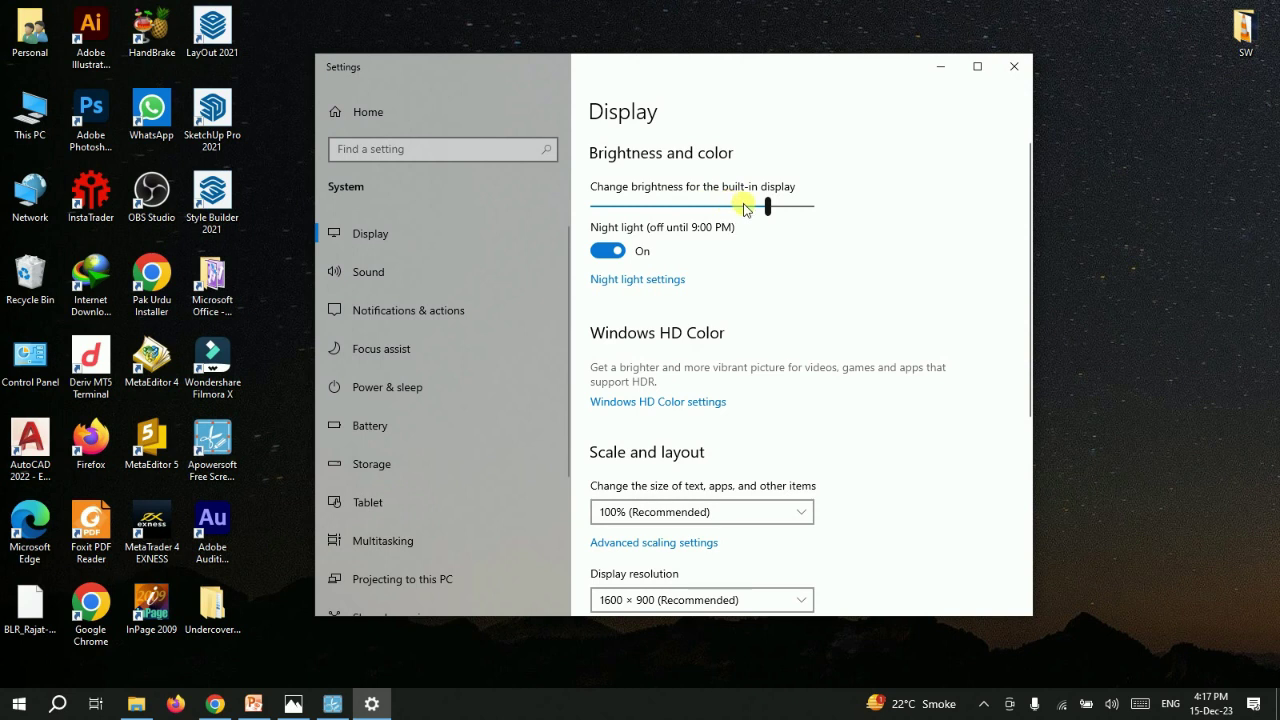
mouse_move(744, 207)
left_mouse_down()
mouse_move(652, 208)
mouse_move(742, 208)
left_mouse_up()
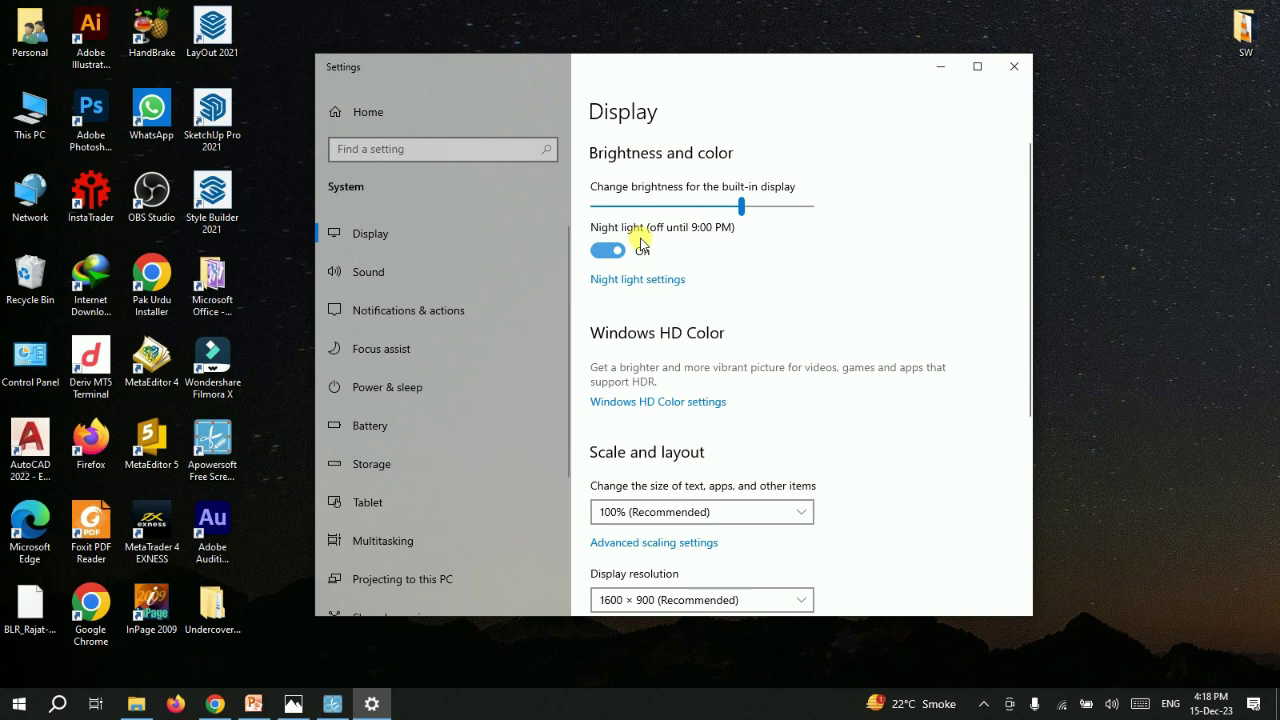
- Examine the display resolution choices and the Notifications & actions page without changing anything, and close the settings window
scroll(643, 244, "down", 3)
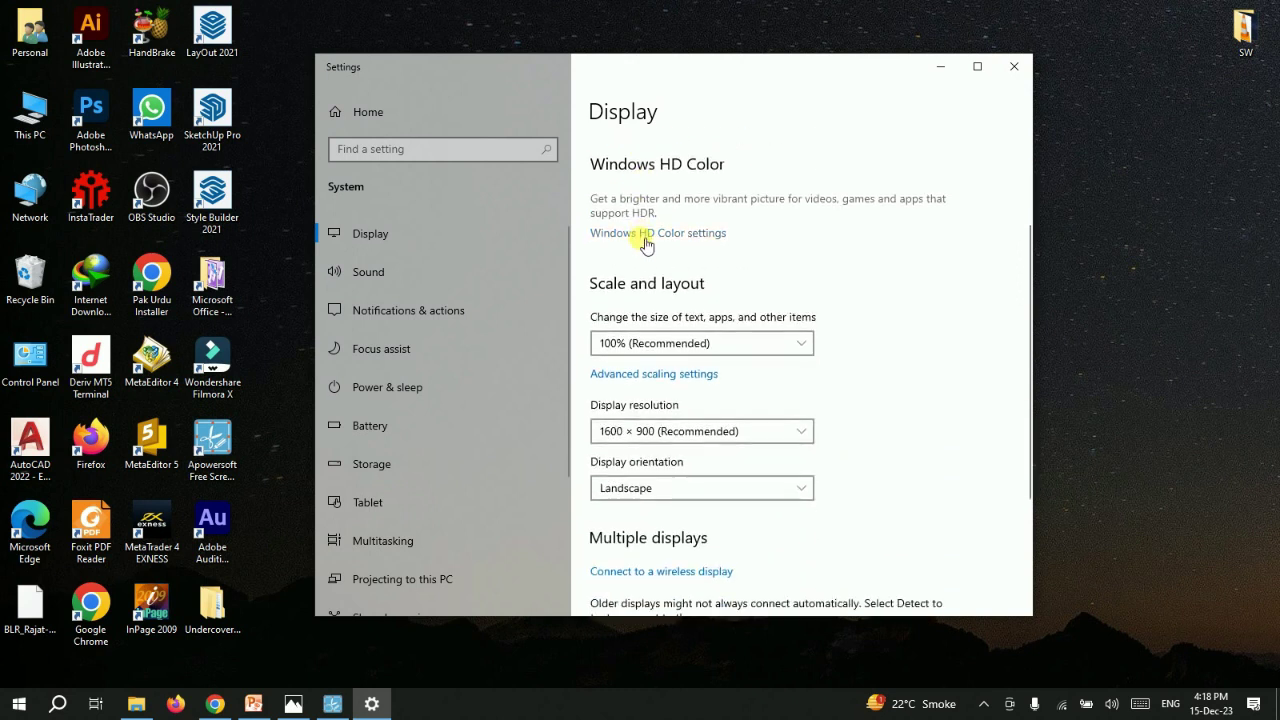
scroll(645, 244, "down", 1)
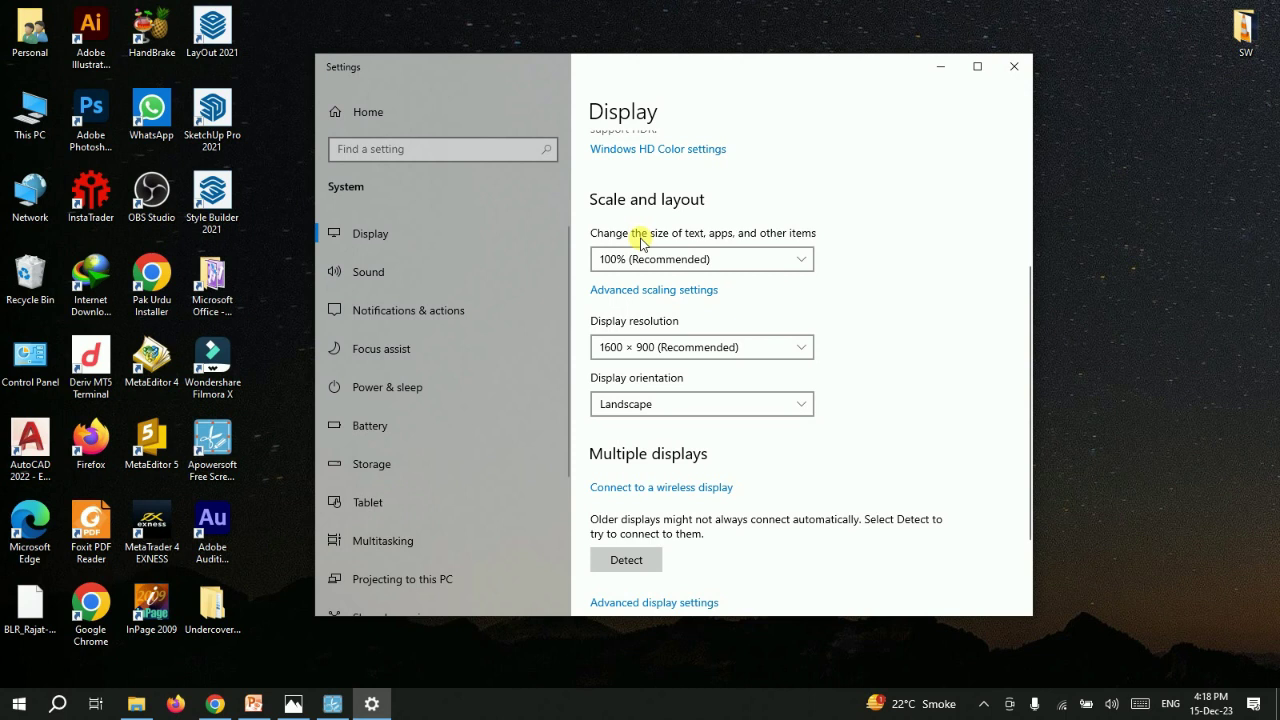
left_click(667, 356)
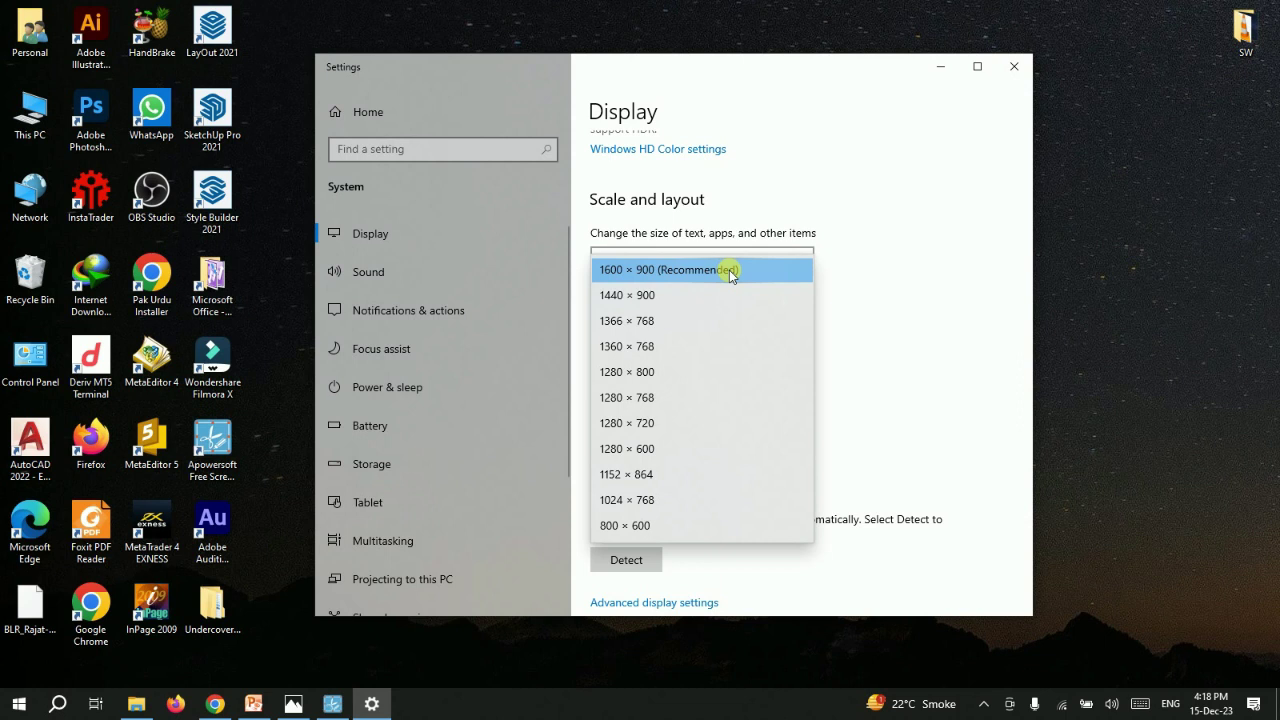
left_click(857, 263)
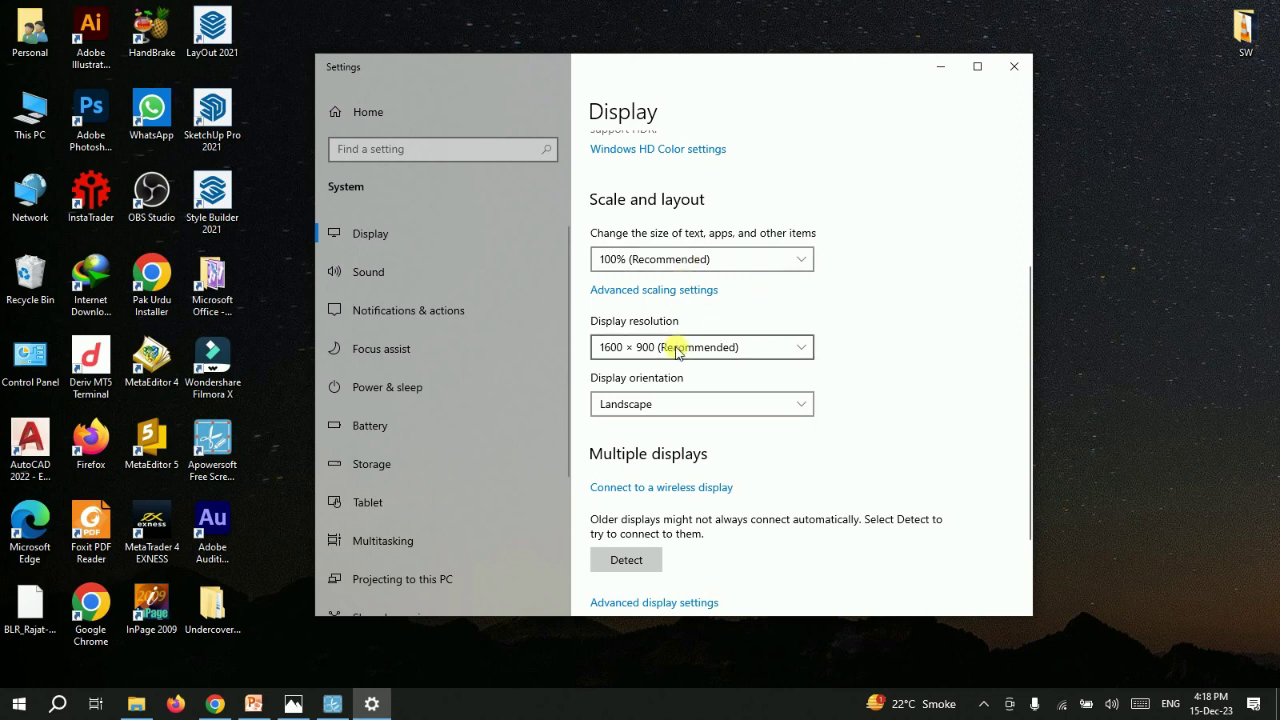
scroll(580, 305, "up", 3)
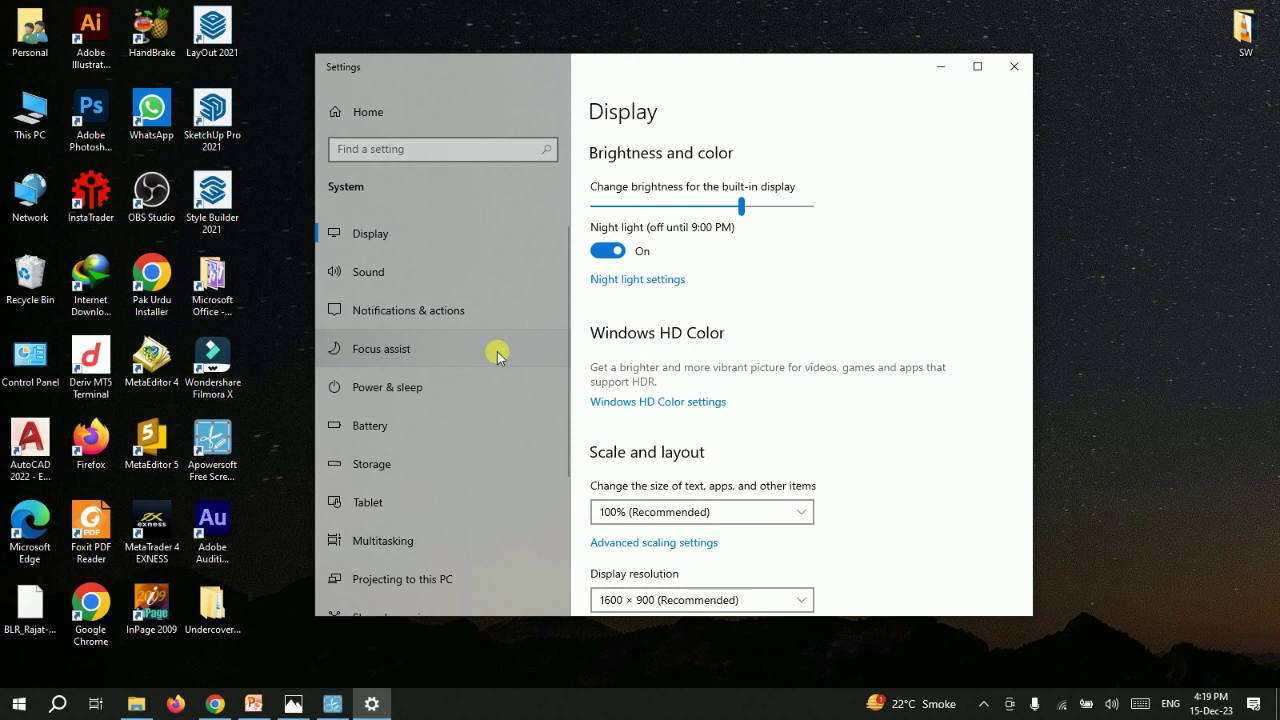
left_click(509, 323)
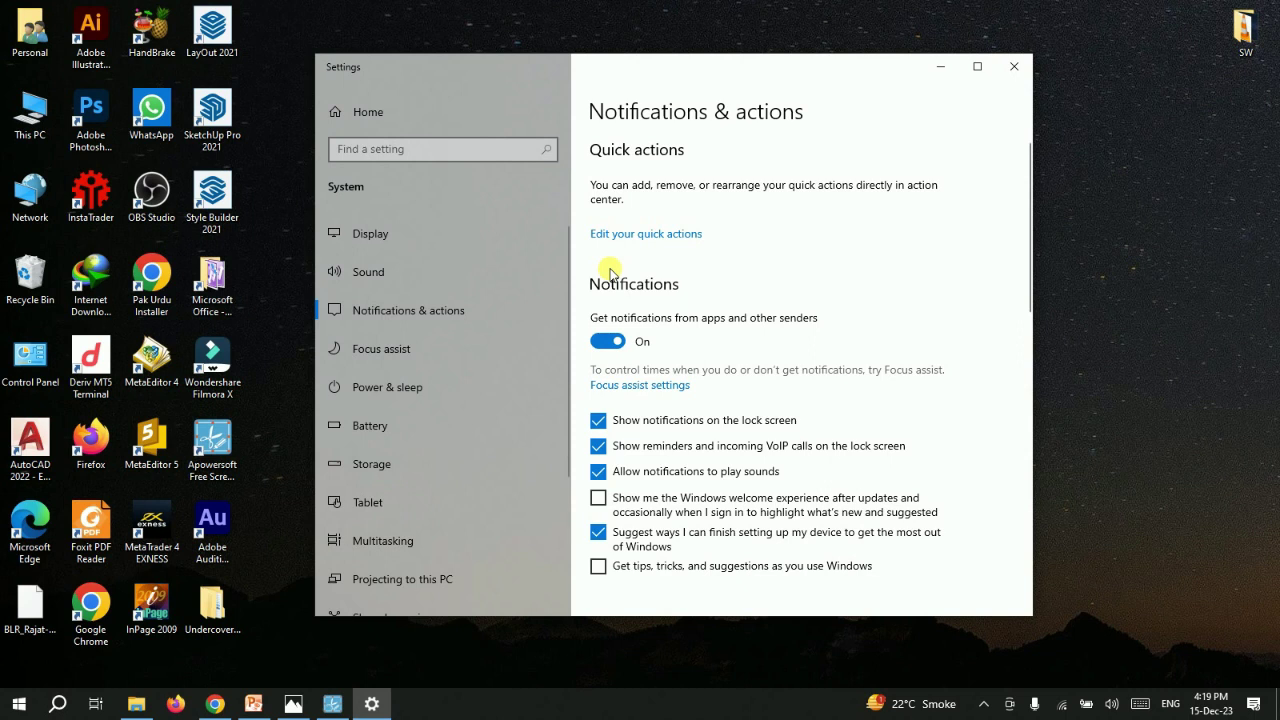
left_click(1030, 62)
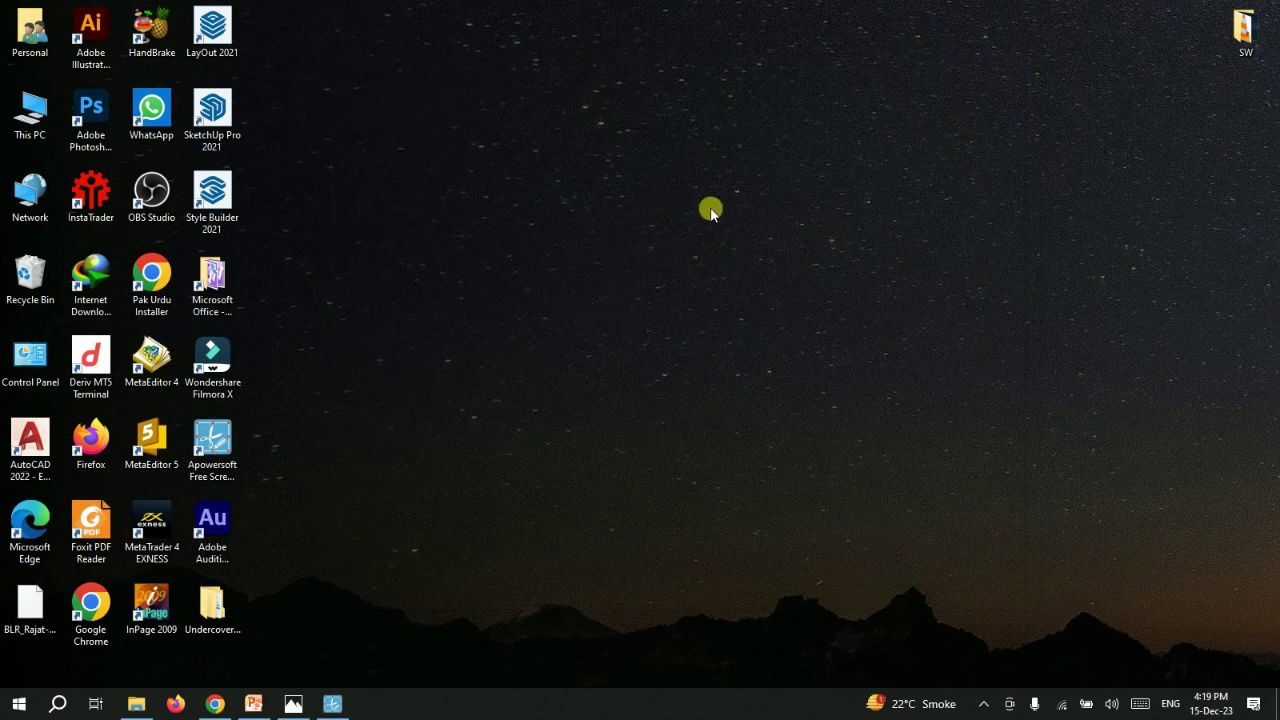
- Reopen the desktop's personalization settings, set the starry night picture's fit to Fill, and close the settings window
right_click(654, 183)
left_click(586, 405)
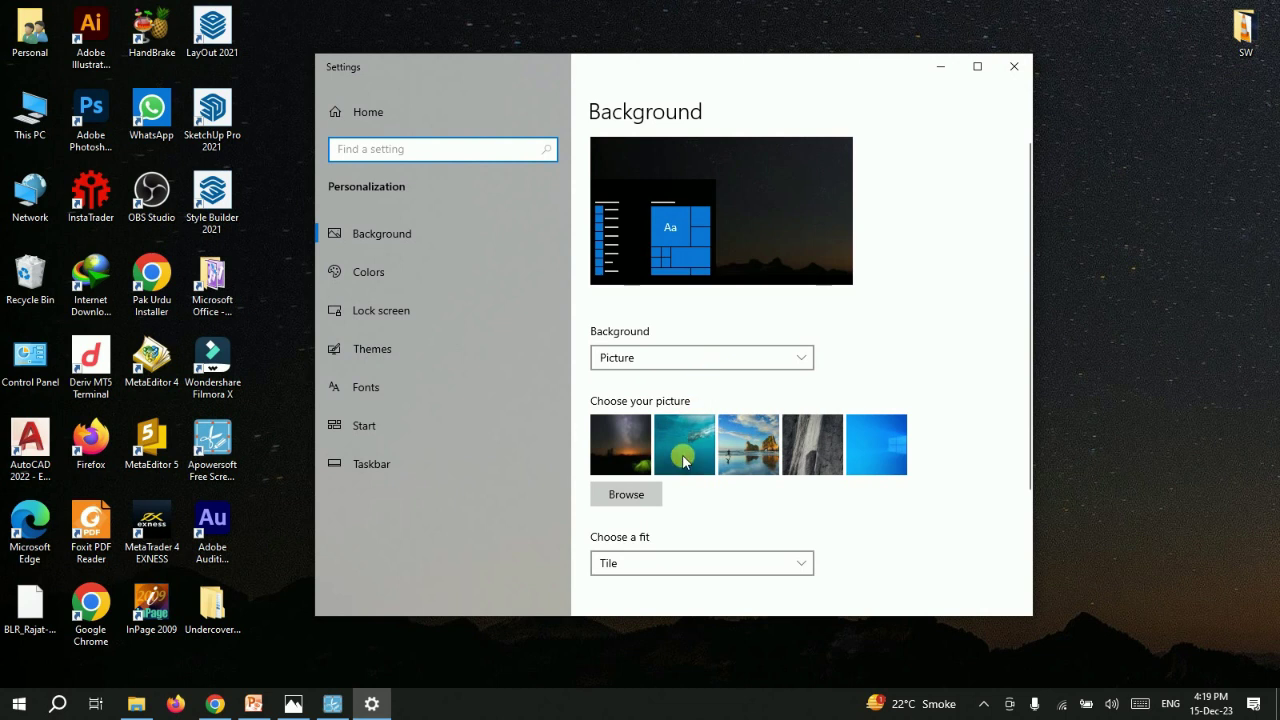
scroll(682, 456, "down", 3)
left_click(696, 394)
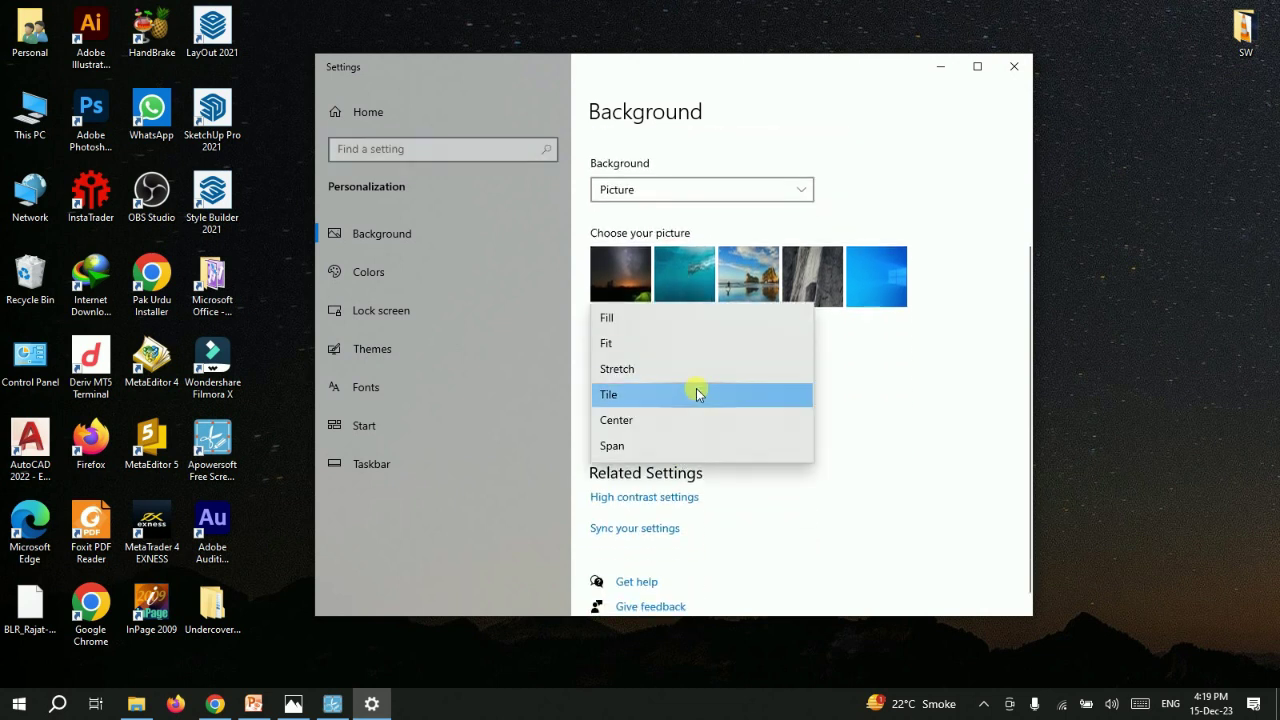
left_click(706, 317)
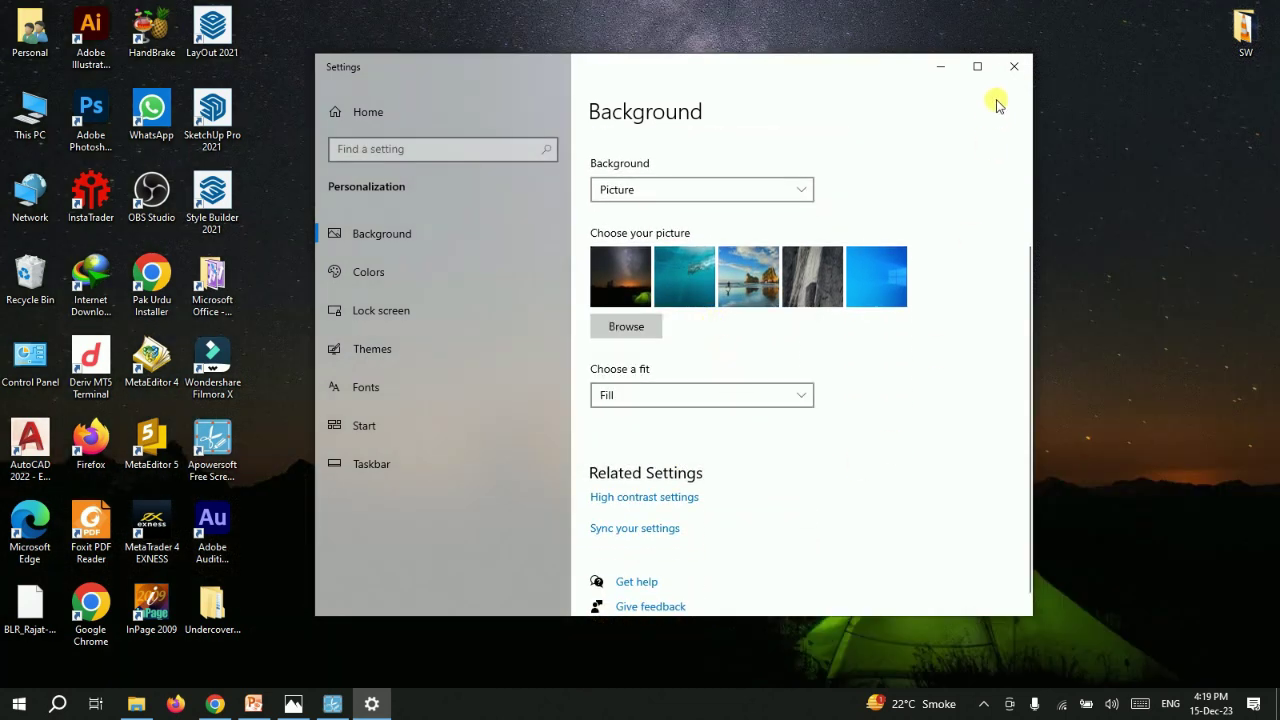
left_click(1014, 66)
- Refresh the desktop and switch to the Computer Skills.pptx presentation in PowerPoint
right_click(676, 256)
left_click(648, 298)
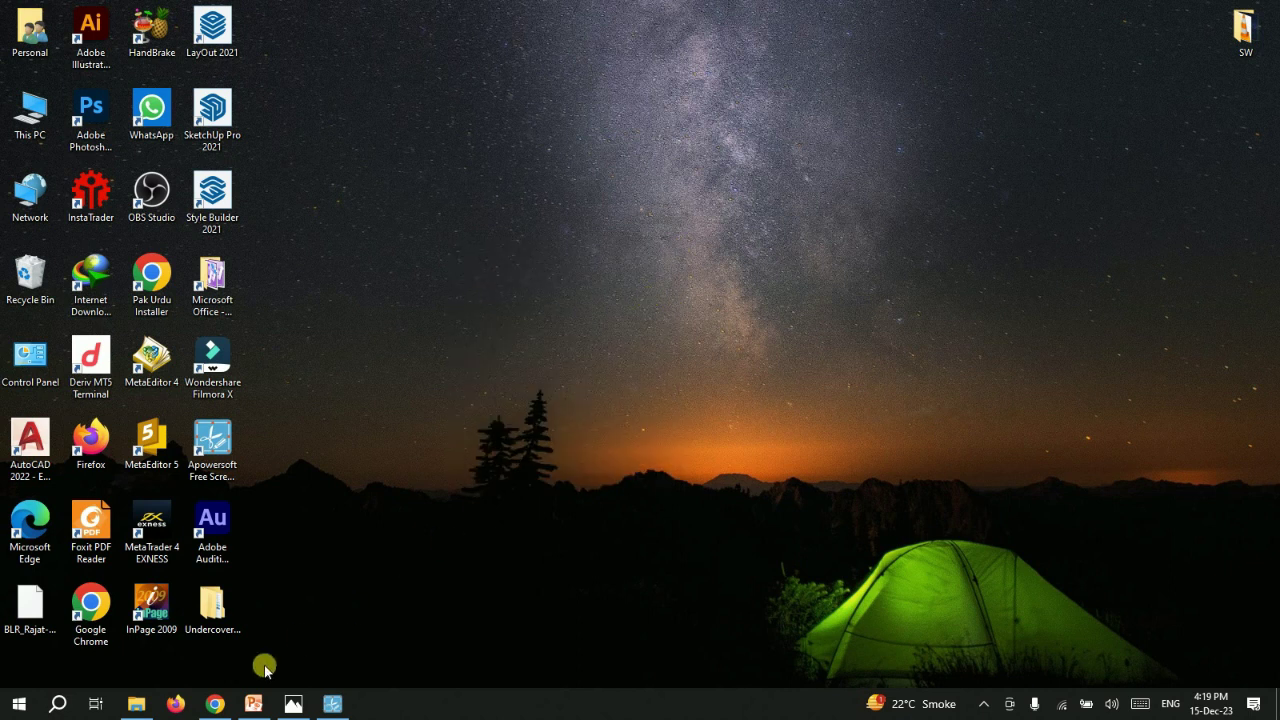
left_click(255, 702)
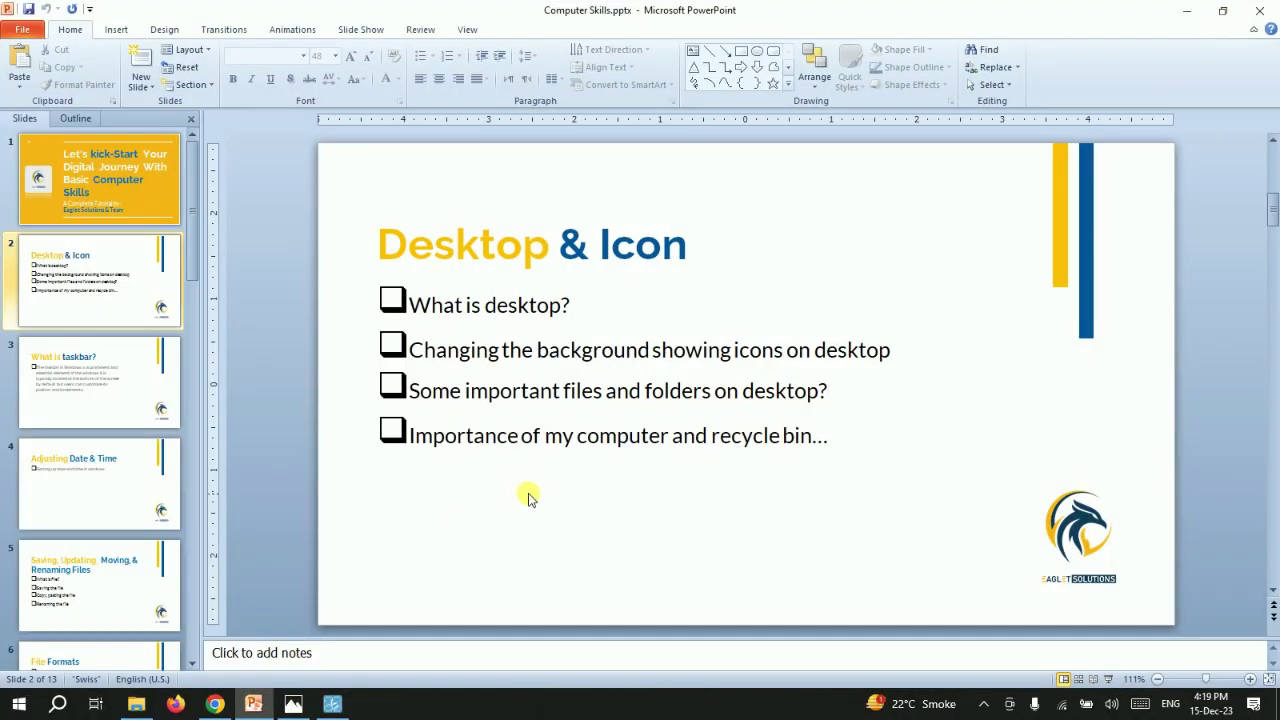